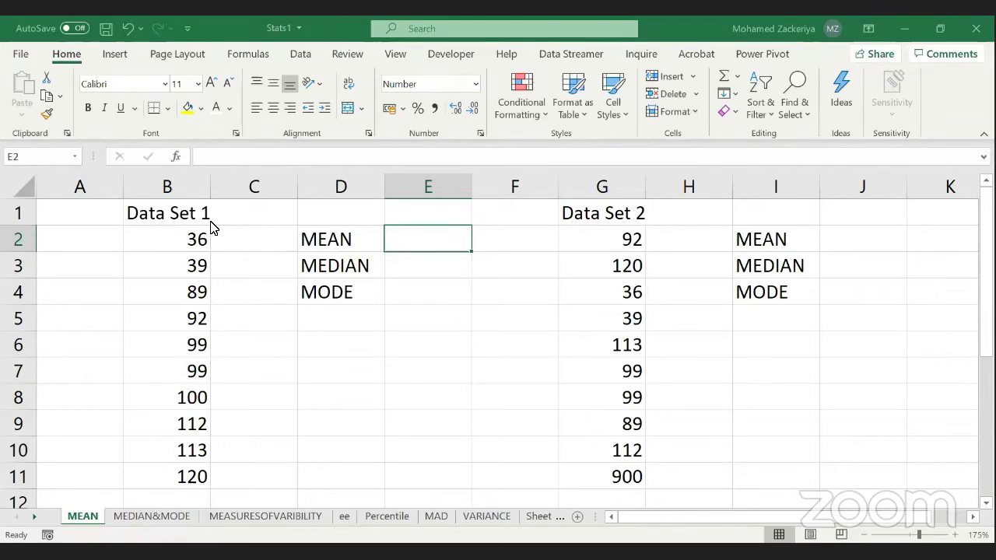
Step: Browse the Statistical function list in the function library for the available statistics functions, then close it
{"action": "left_click", "coordinate": [248, 54]}
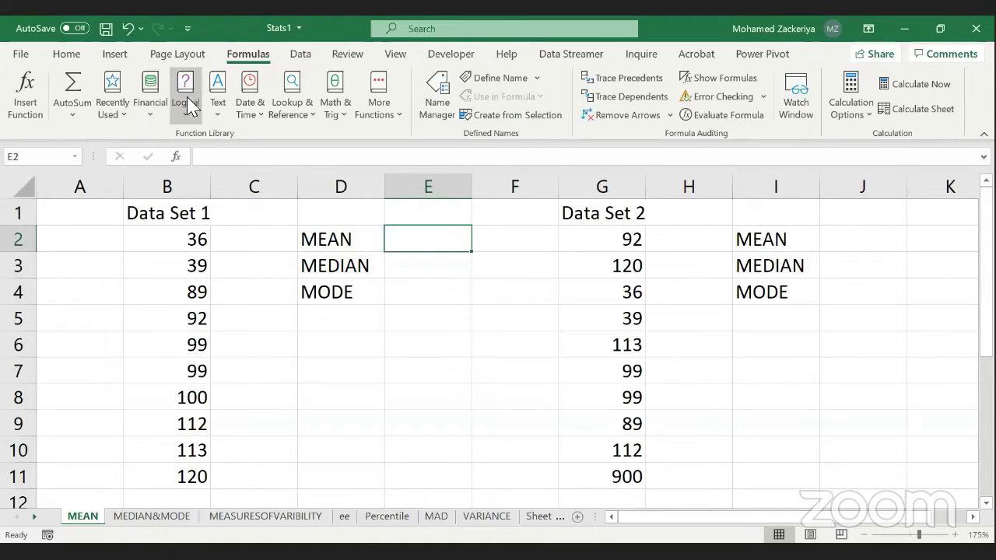
{"action": "left_click", "coordinate": [366, 126]}
{"action": "mouse_move", "coordinate": [376, 137]}
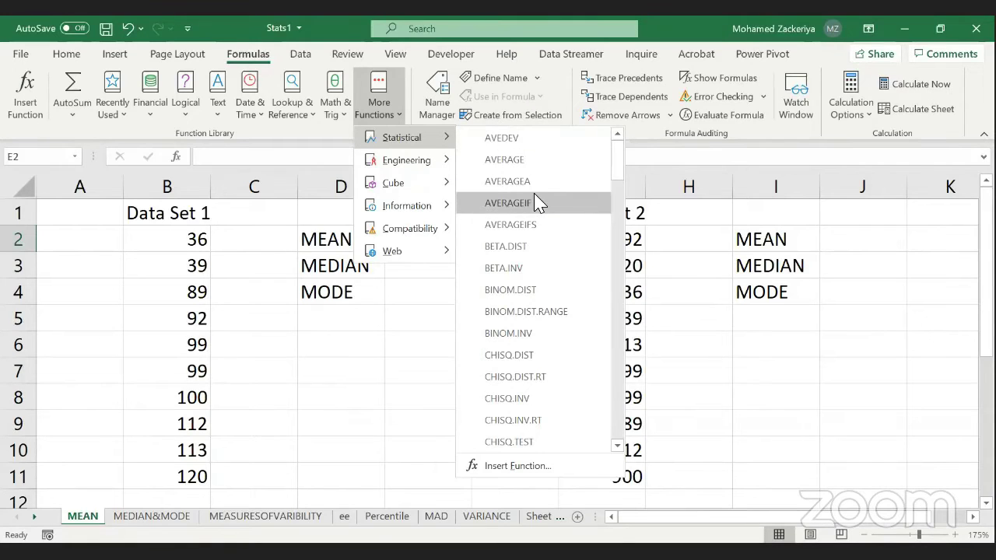
{"action": "scroll", "coordinate": [537, 204], "scroll_direction": "down", "scroll_amount": 1}
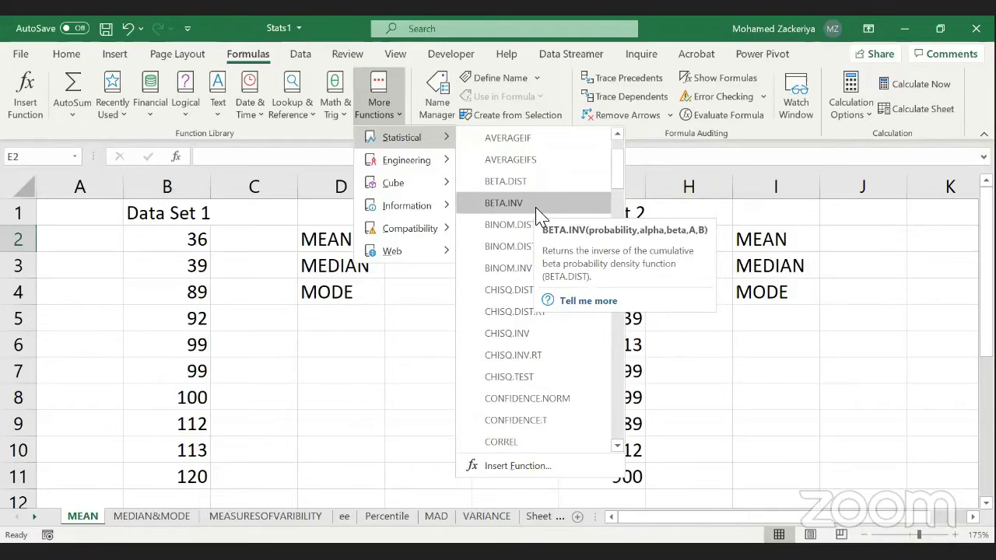
{"action": "scroll", "coordinate": [539, 216], "scroll_direction": "down", "scroll_amount": 3}
{"action": "scroll", "coordinate": [539, 216], "scroll_direction": "down", "scroll_amount": 3}
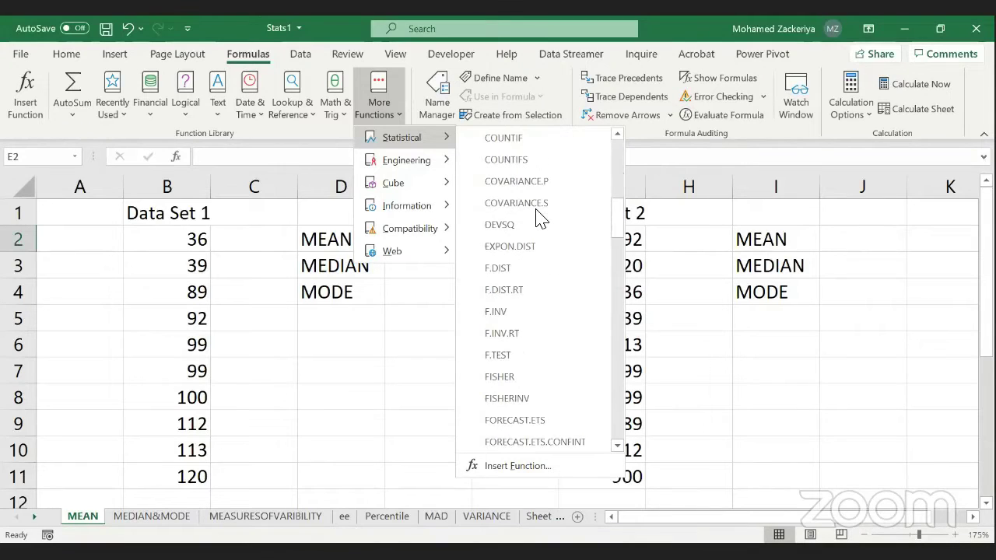
{"action": "scroll", "coordinate": [541, 219], "scroll_direction": "down", "scroll_amount": 4}
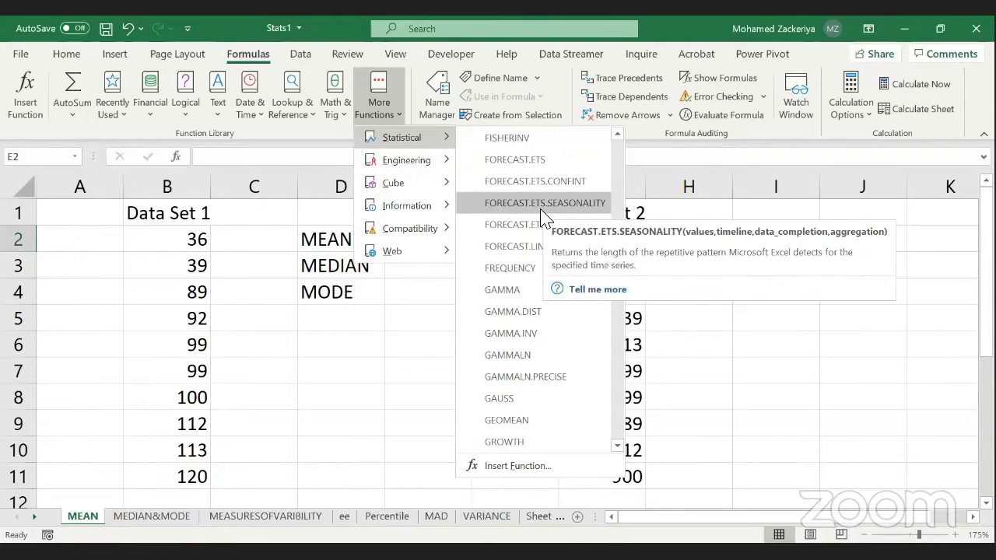
{"action": "scroll", "coordinate": [541, 214], "scroll_direction": "up", "scroll_amount": 10}
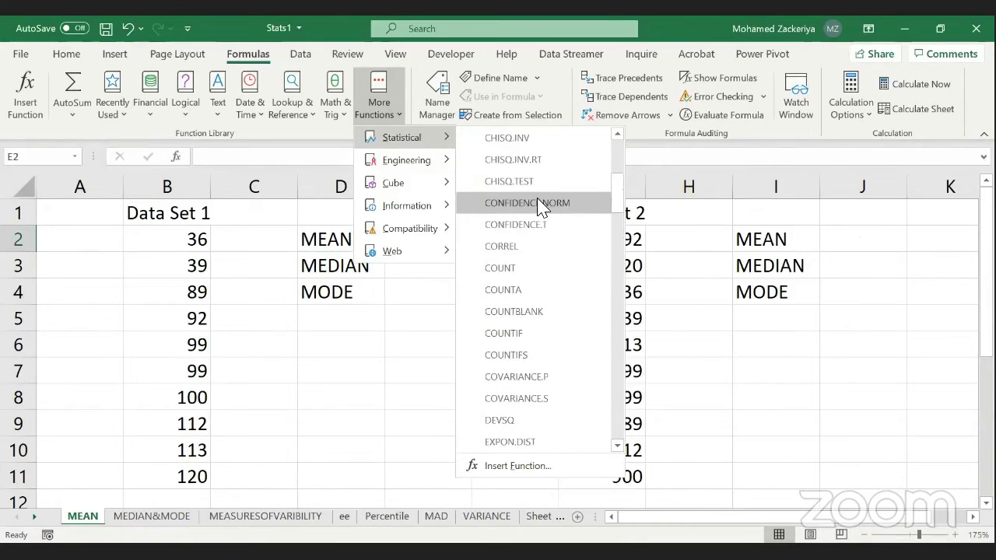
{"action": "scroll", "coordinate": [537, 202], "scroll_direction": "up", "scroll_amount": 1}
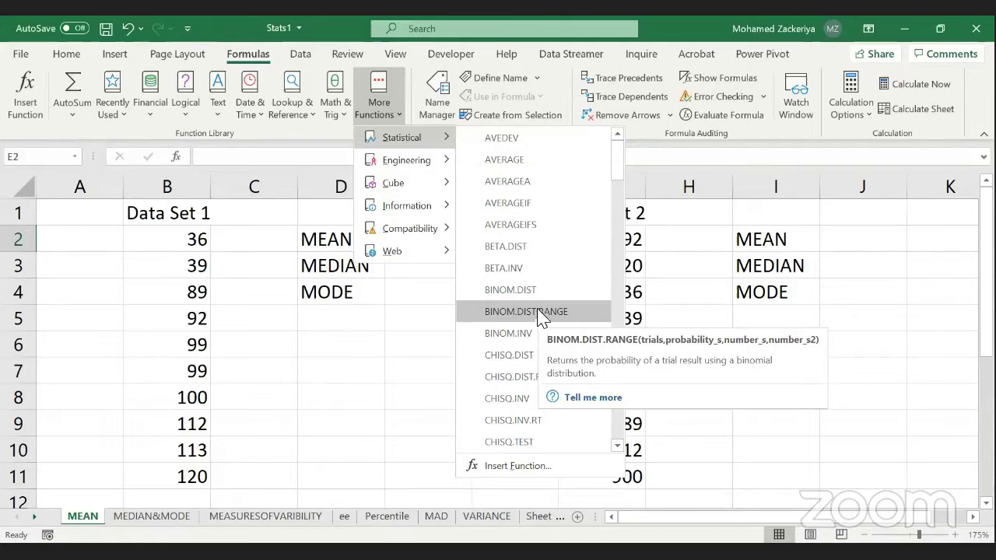
{"action": "scroll", "coordinate": [537, 273], "scroll_direction": "down", "scroll_amount": 4}
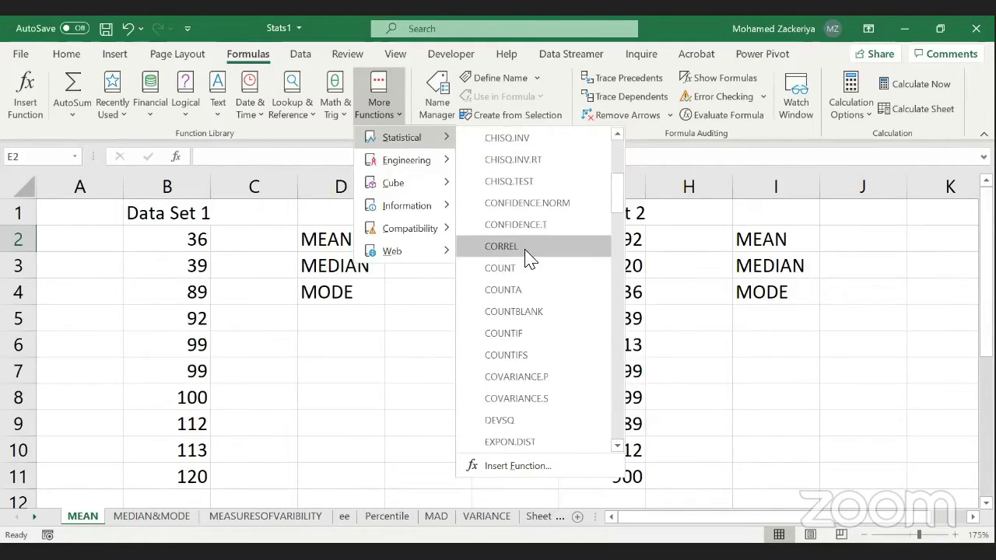
{"action": "scroll", "coordinate": [527, 280], "scroll_direction": "down", "scroll_amount": 4}
{"action": "scroll", "coordinate": [527, 276], "scroll_direction": "up", "scroll_amount": 5}
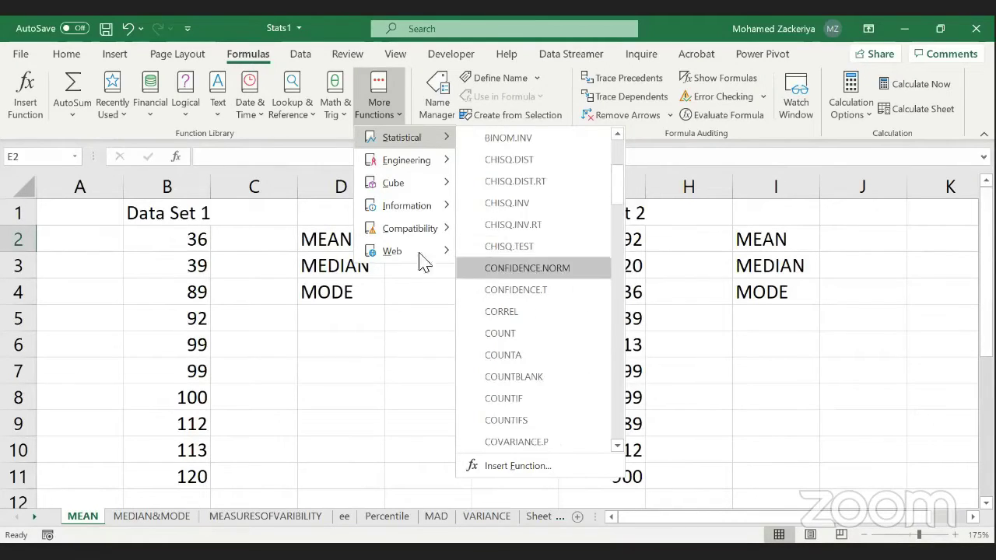
{"action": "left_click", "coordinate": [274, 251]}
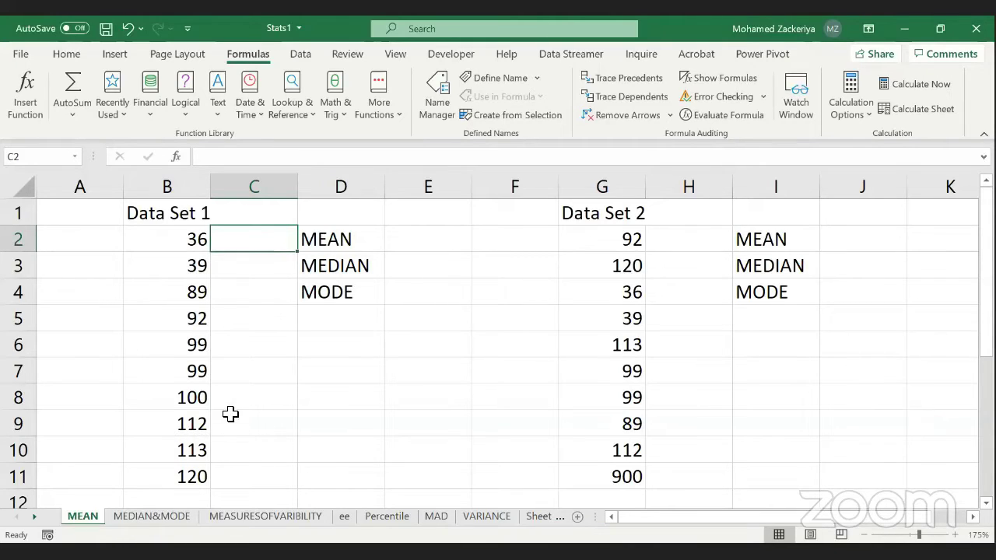
{"action": "left_click", "coordinate": [202, 244]}
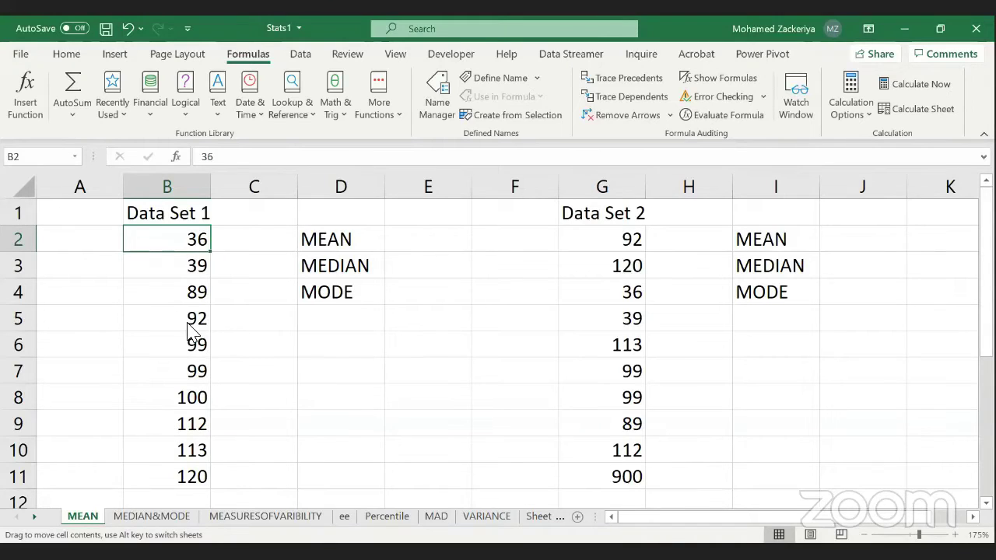
{"action": "left_click_drag", "start_coordinate": [242, 417], "coordinate": [166, 319]}
{"action": "left_click", "coordinate": [530, 347]}
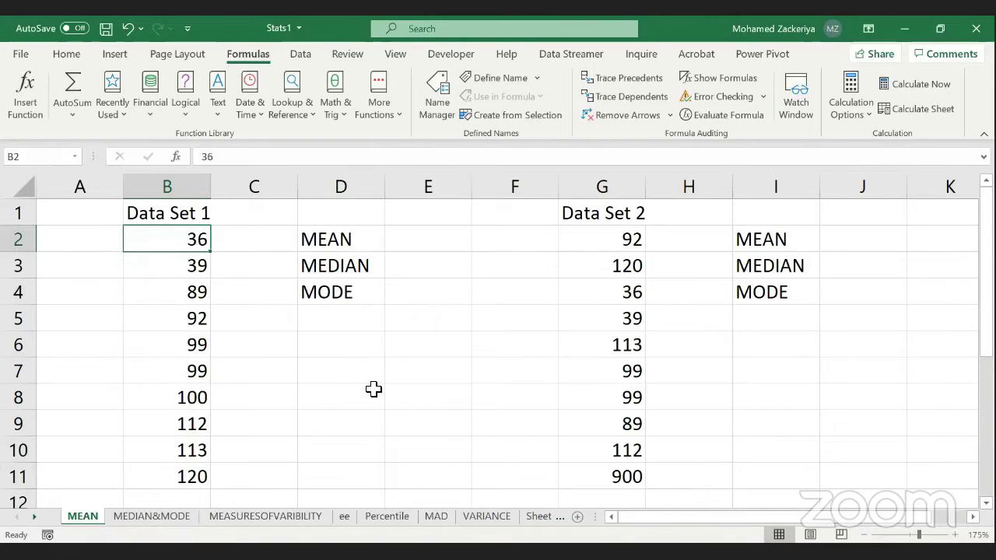
{"action": "left_click", "coordinate": [350, 245]}
Step: Calculate the mean of Data Set 1 in cell E2 with =AVERAGE(B2:B11)
{"action": "left_click", "coordinate": [444, 247]}
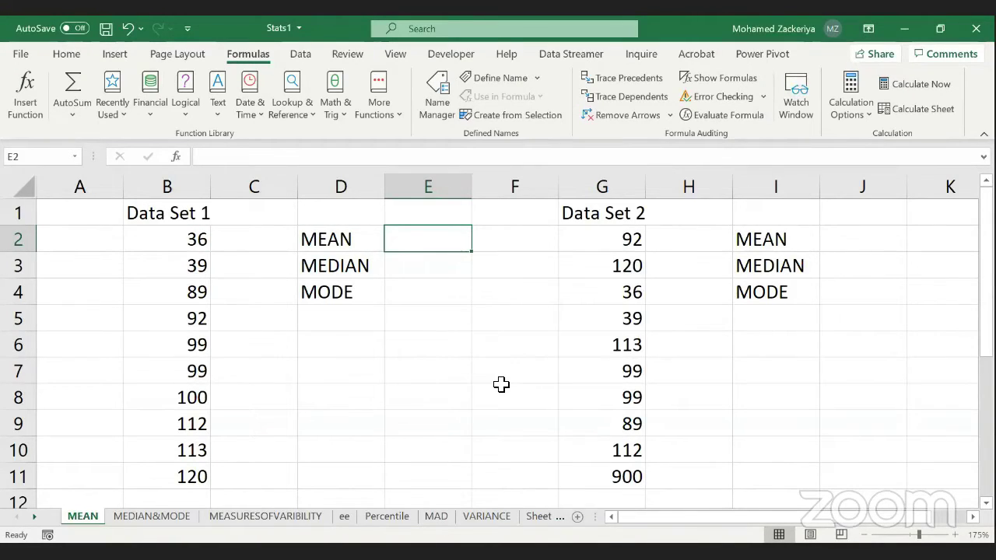
{"action": "type", "text": "="}
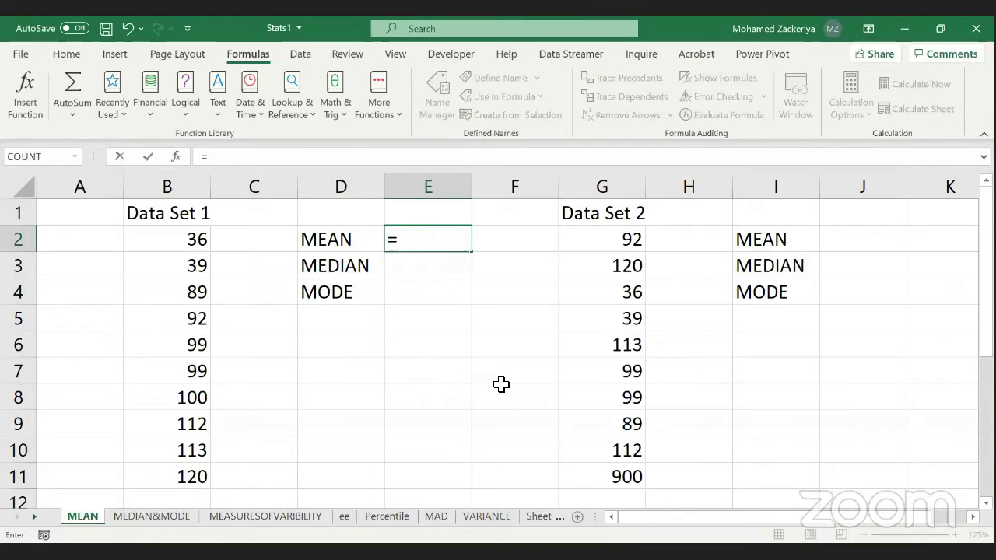
{"action": "type", "text": "AVERAGE"}
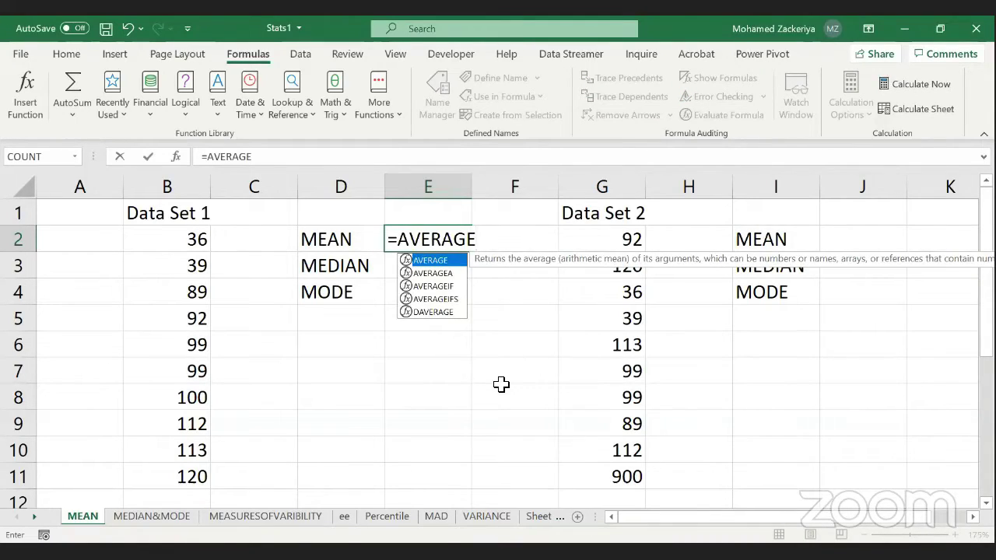
{"action": "type", "text": "("}
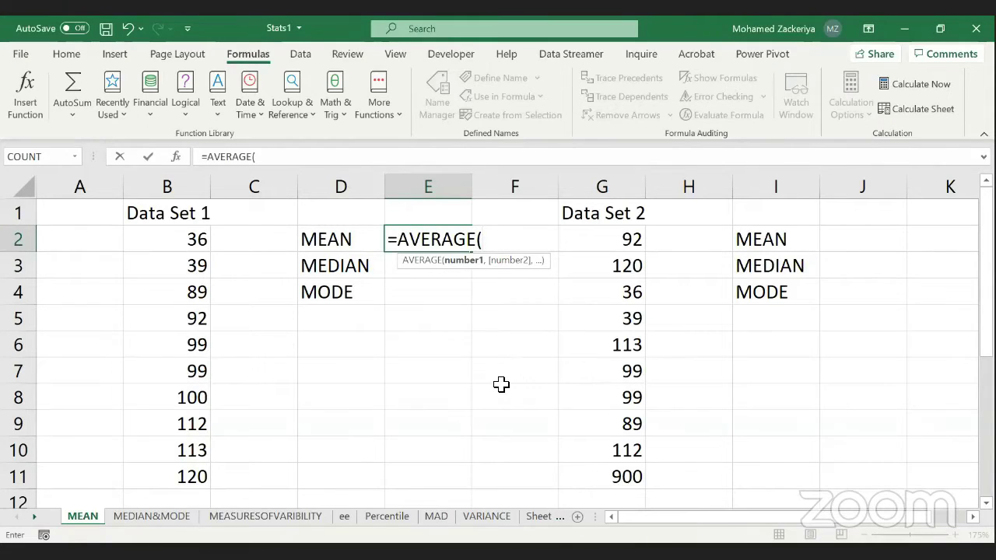
{"action": "left_click", "coordinate": [194, 247]}
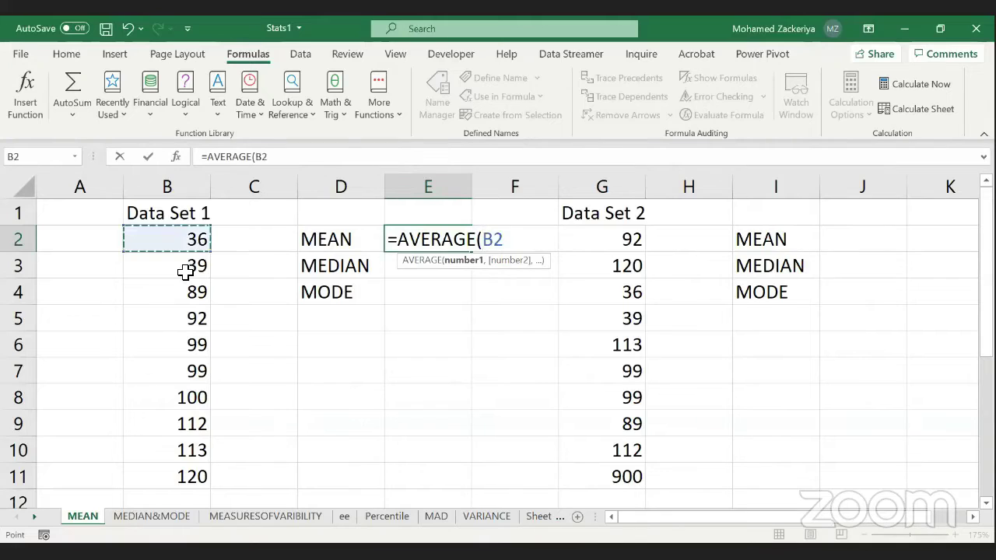
{"action": "left_click", "coordinate": [164, 471], "text": "shift"}
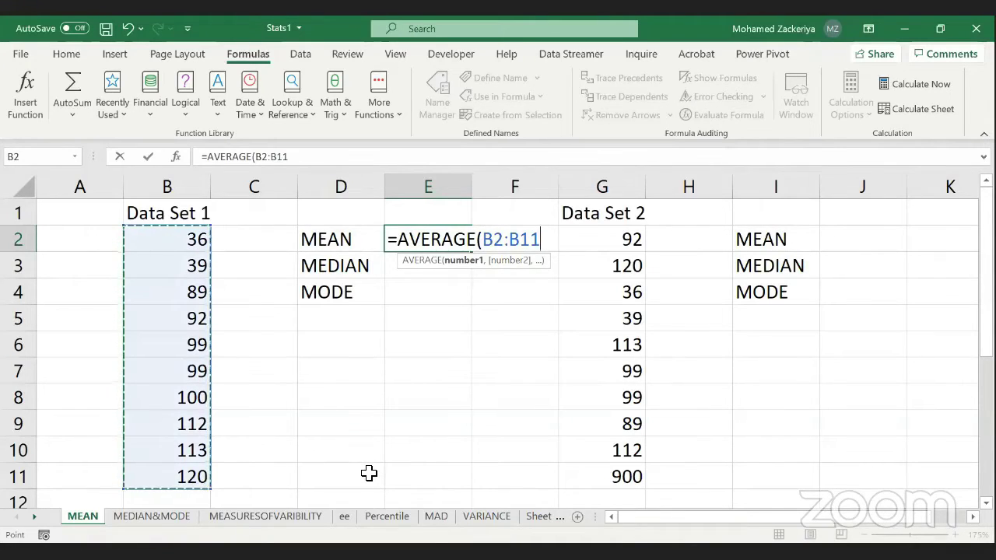
{"action": "key", "text": "Return"}
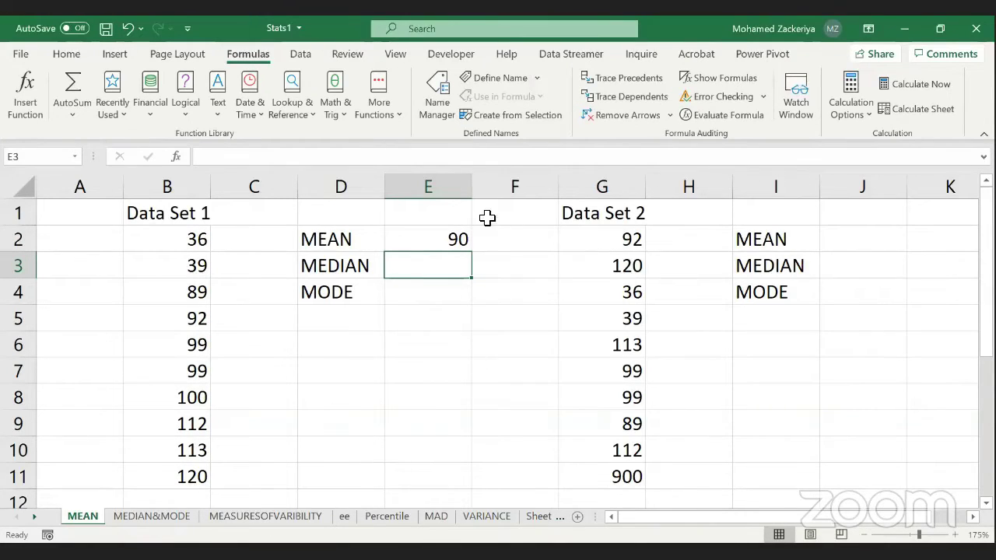
{"action": "left_click", "coordinate": [464, 239]}
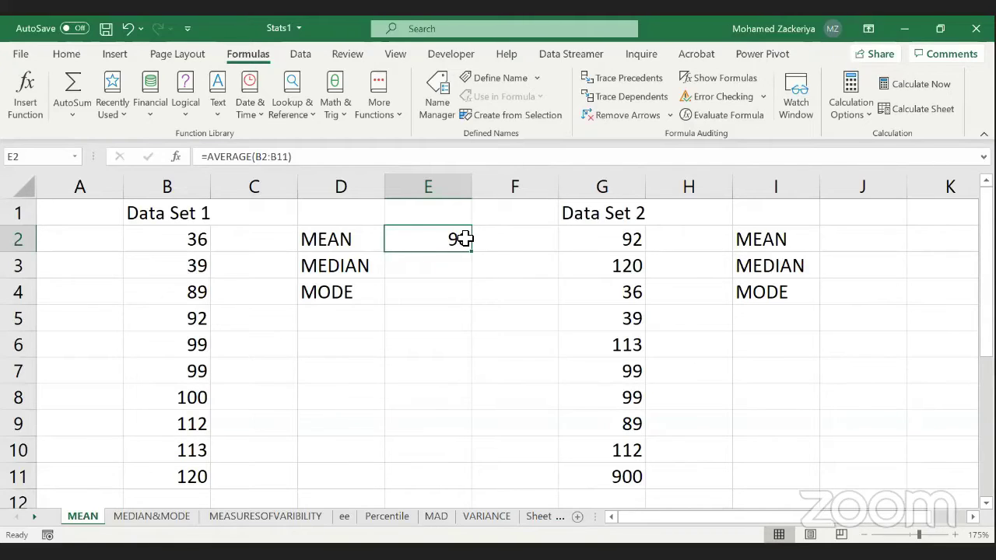
Step: Replace the last value of Data Set 1 in cell B11 with 980
{"action": "left_click", "coordinate": [204, 477]}
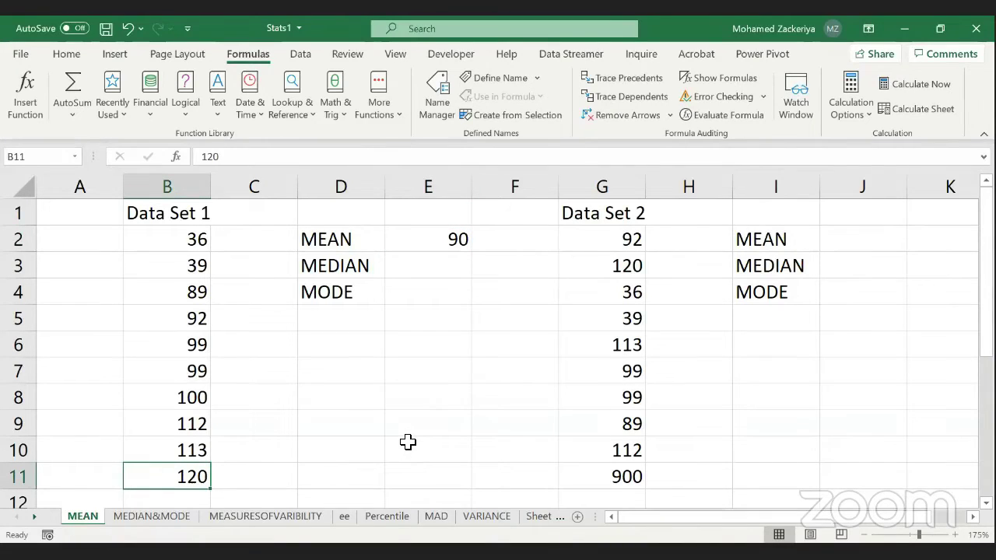
{"action": "type", "text": "980"}
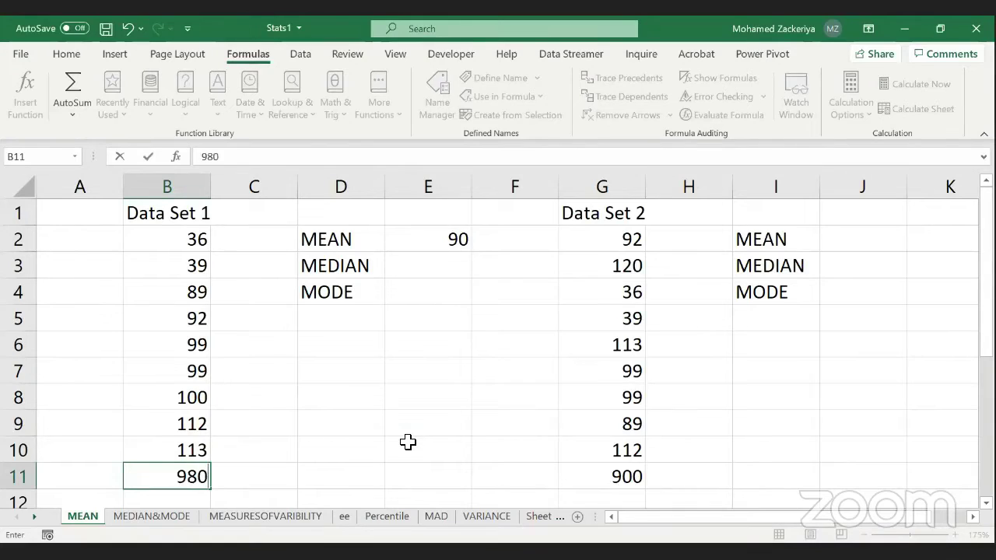
{"action": "key", "text": "Return"}
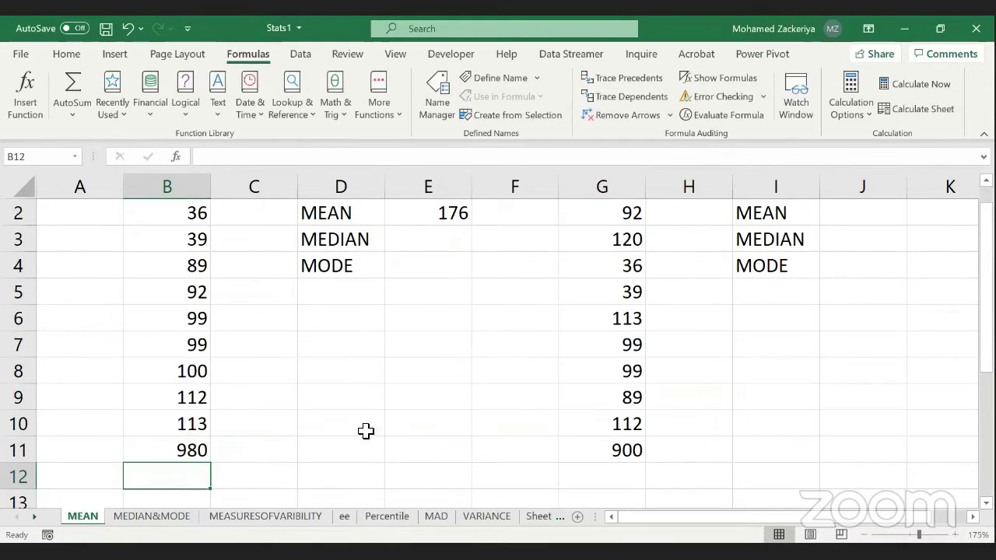
{"action": "left_click", "coordinate": [207, 450]}
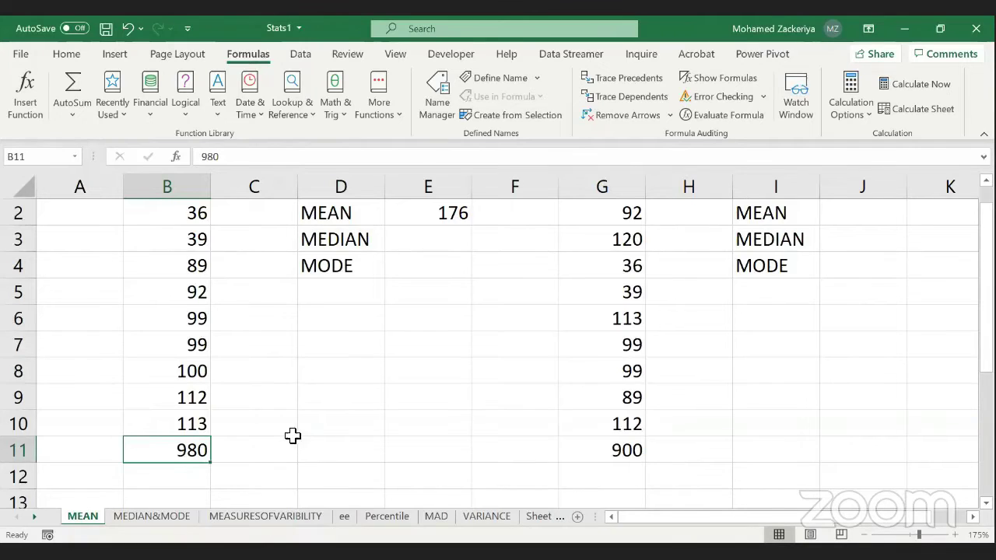
{"action": "scroll", "coordinate": [293, 436], "scroll_direction": "up", "scroll_amount": 1}
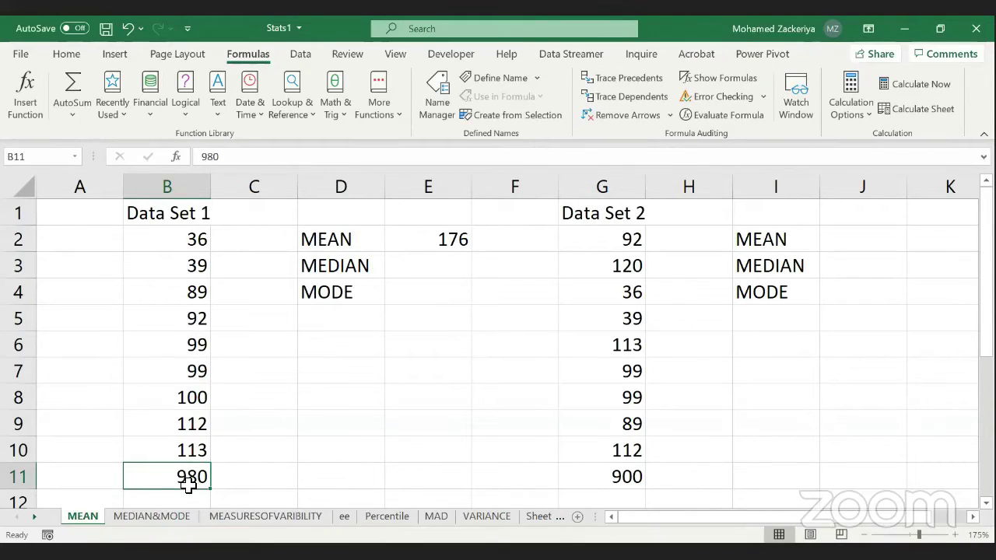
Step: Shift the Data Set 1 values down one row to B3:B12 and enter 1 in cell B2
{"action": "left_click", "coordinate": [206, 240]}
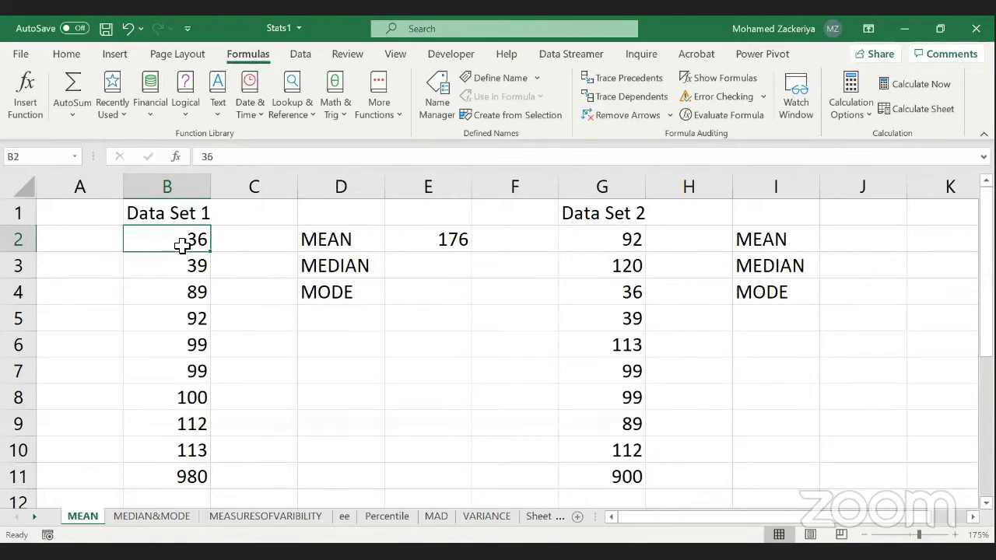
{"action": "left_click_drag", "start_coordinate": [184, 247], "coordinate": [174, 516]}
{"action": "left_click", "coordinate": [174, 266]}
{"action": "left_click", "coordinate": [193, 247]}
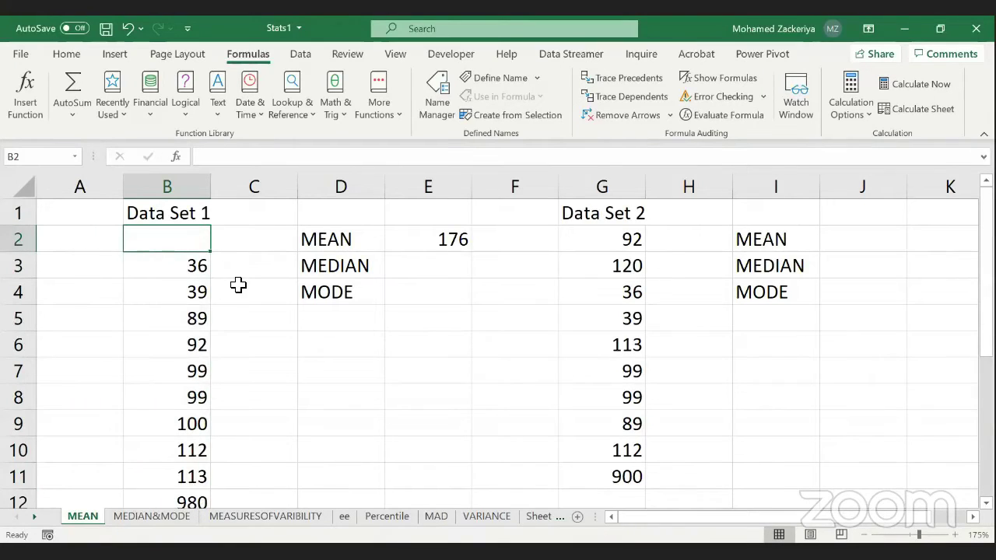
{"action": "type", "text": "1"}
{"action": "left_click", "coordinate": [216, 345]}
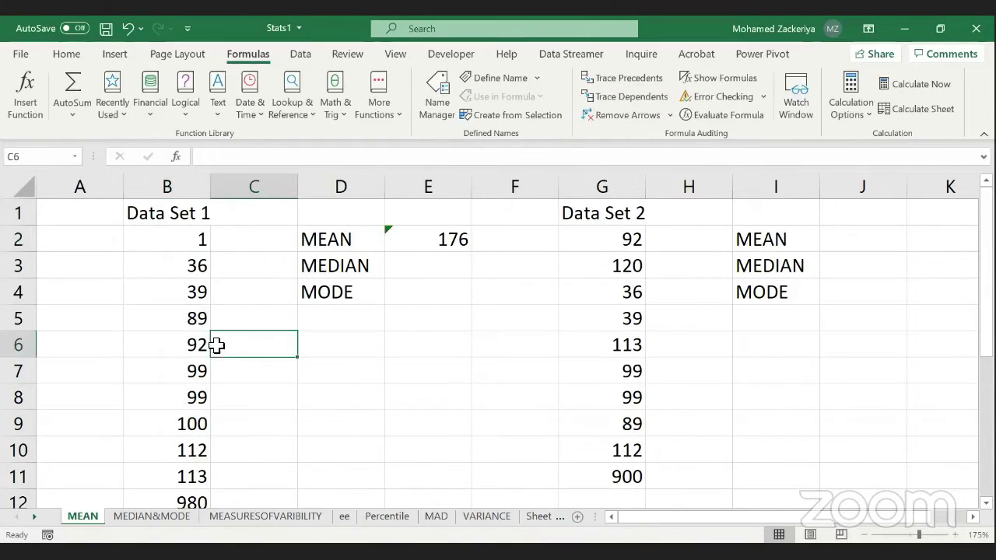
Step: Fill cell B2, the lowest value of Data Set 1, with the lightest gold theme color
{"action": "left_click", "coordinate": [204, 246]}
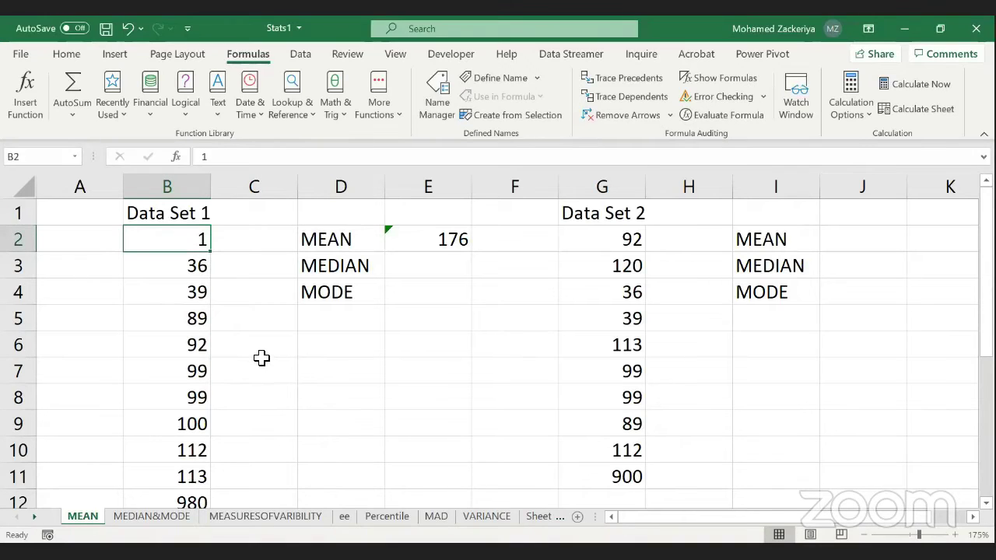
{"action": "scroll", "coordinate": [247, 345], "scroll_direction": "down", "scroll_amount": 1}
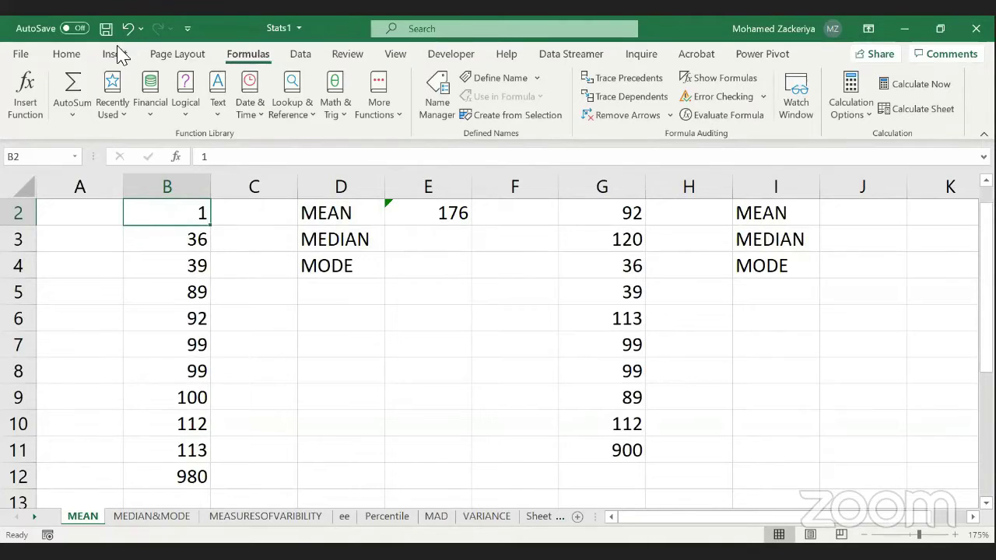
{"action": "left_click", "coordinate": [67, 54]}
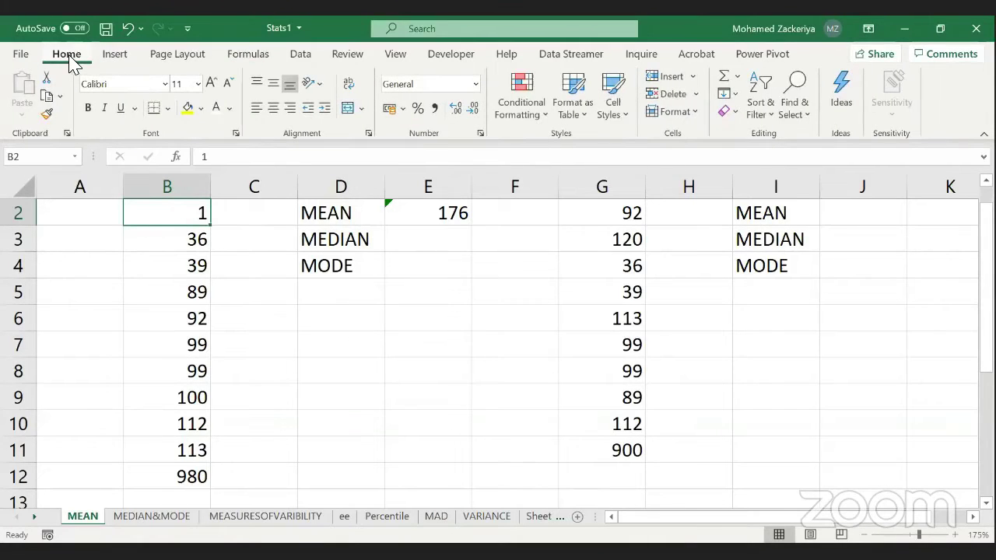
{"action": "left_click", "coordinate": [202, 110]}
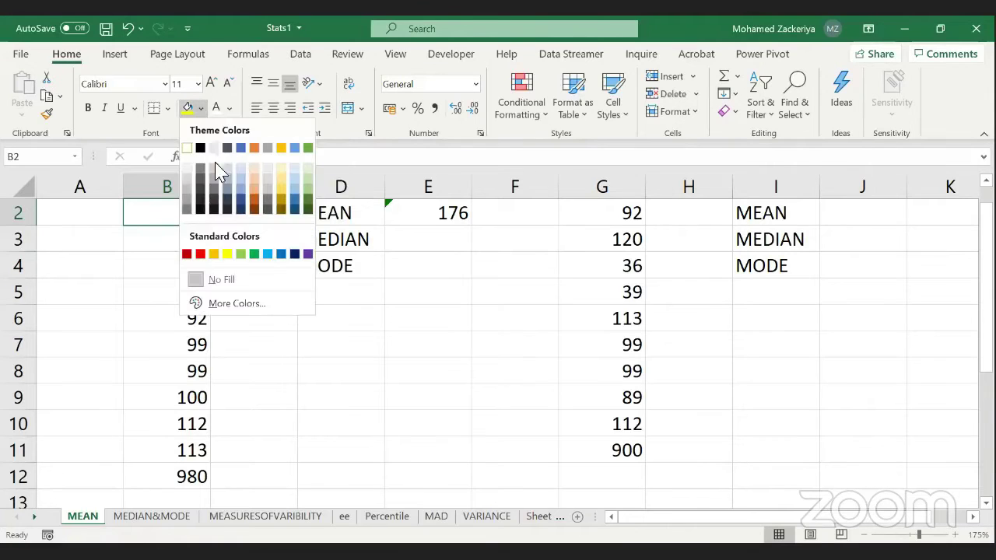
{"action": "left_click", "coordinate": [282, 168]}
Step: Fill cell B12, which holds the highest value of Data Set 1, with standard yellow
{"action": "scroll", "coordinate": [151, 393], "scroll_direction": "down", "scroll_amount": 1}
{"action": "left_click", "coordinate": [195, 398]}
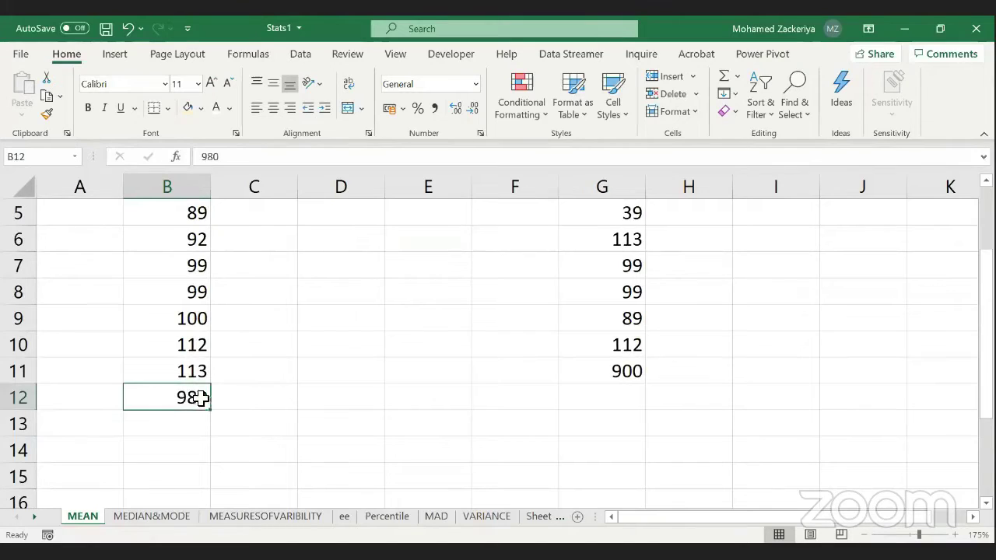
{"action": "left_click", "coordinate": [201, 109]}
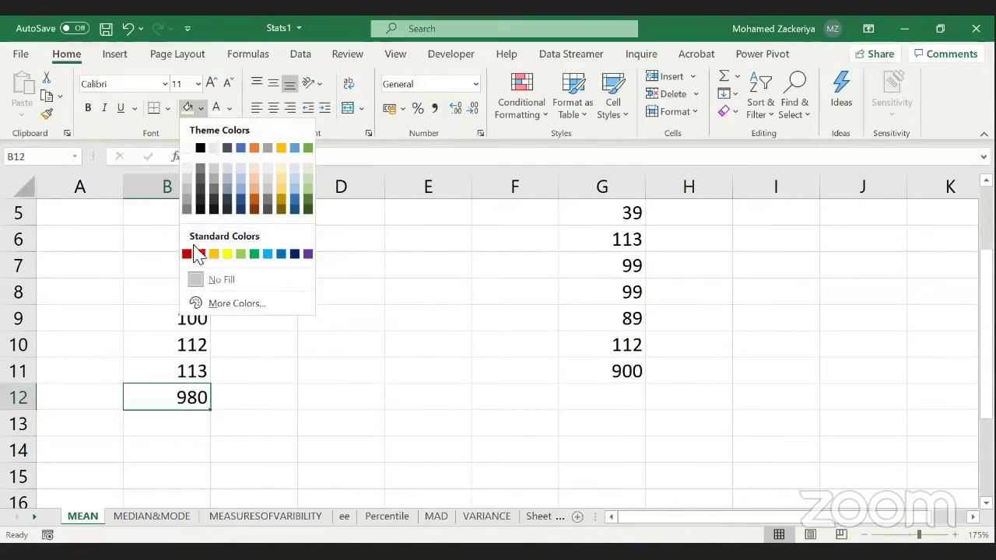
{"action": "left_click", "coordinate": [226, 256]}
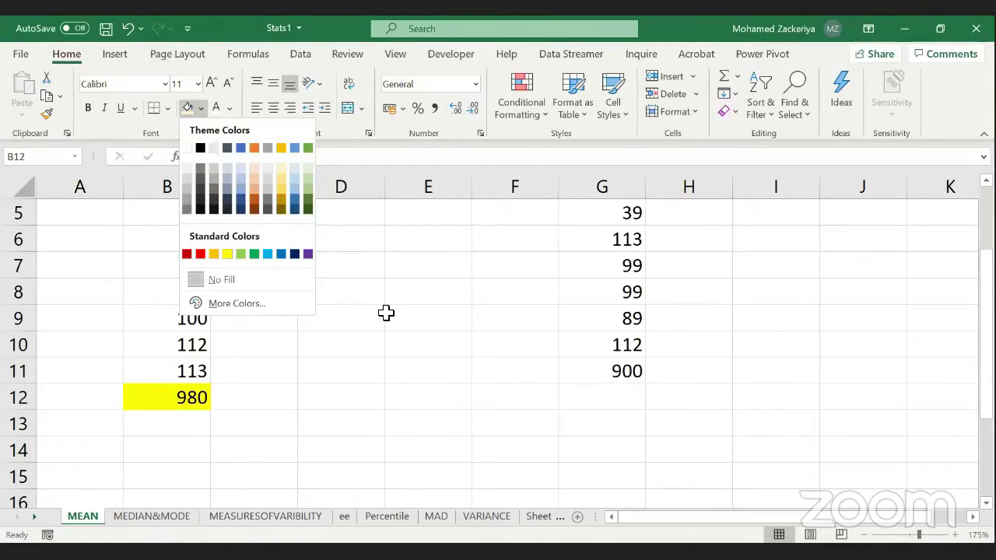
Step: Replace the formula in cell E2 with =AVERAGE(B2:B12) to calculate the mean of all Data Set 1 values
{"action": "scroll", "coordinate": [387, 314], "scroll_direction": "up", "scroll_amount": 2}
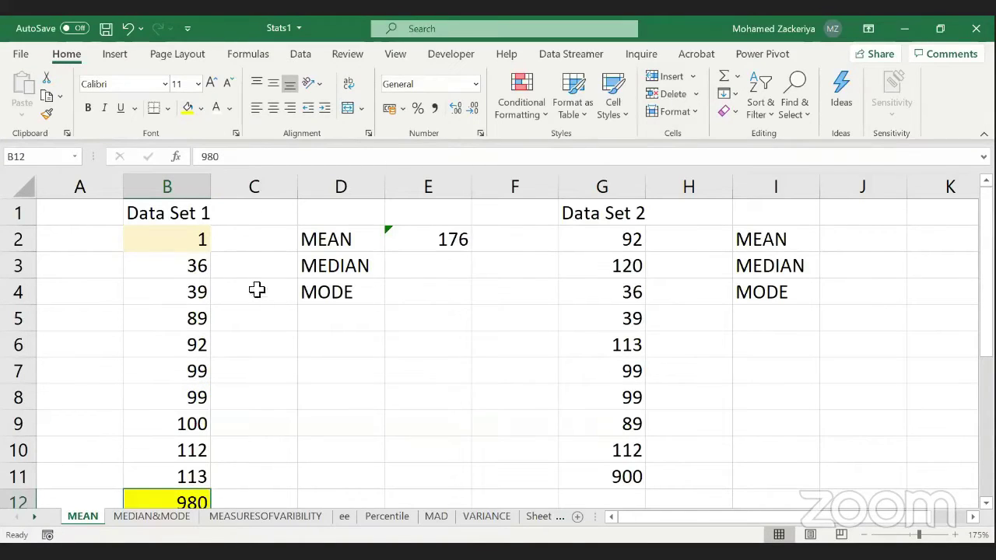
{"action": "left_click", "coordinate": [191, 244]}
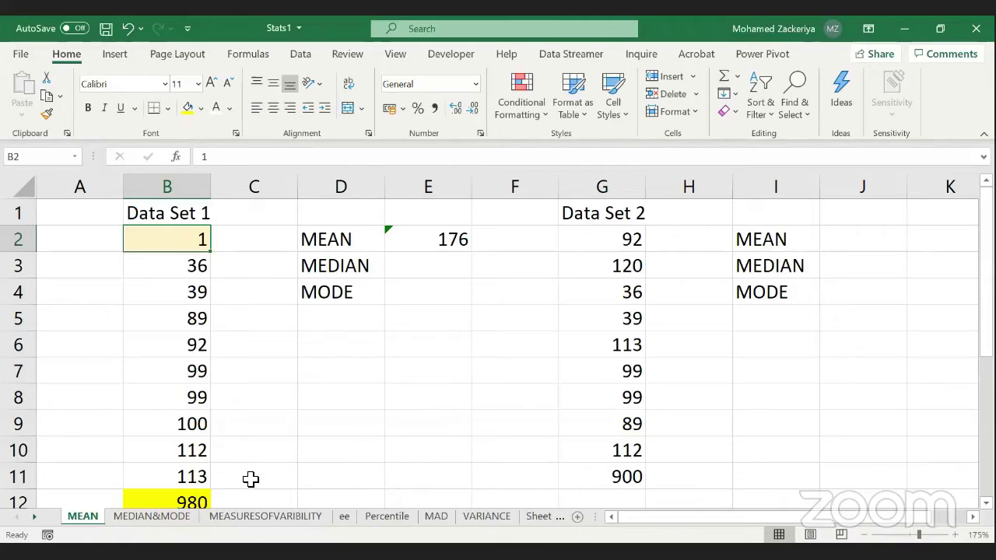
{"action": "left_click", "coordinate": [445, 238]}
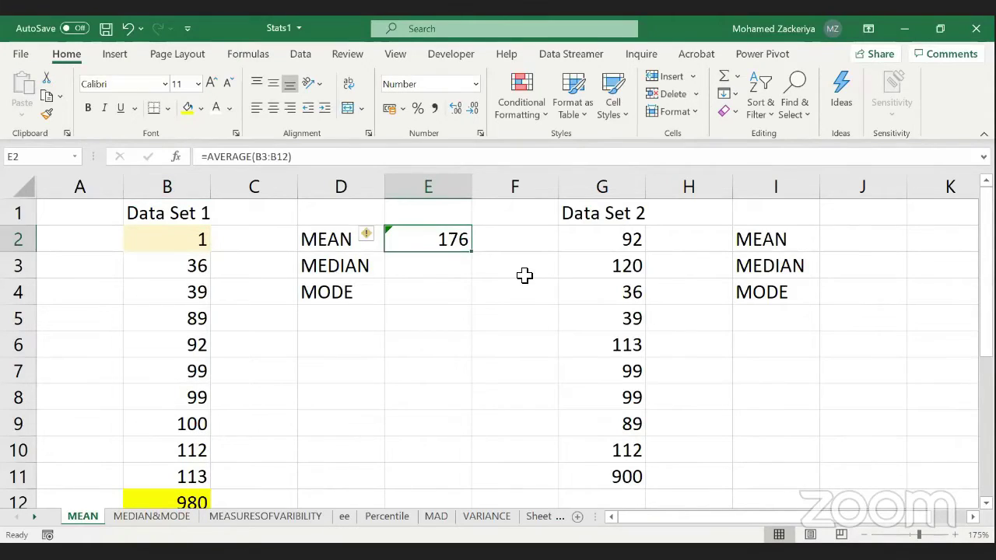
{"action": "key", "text": "Delete"}
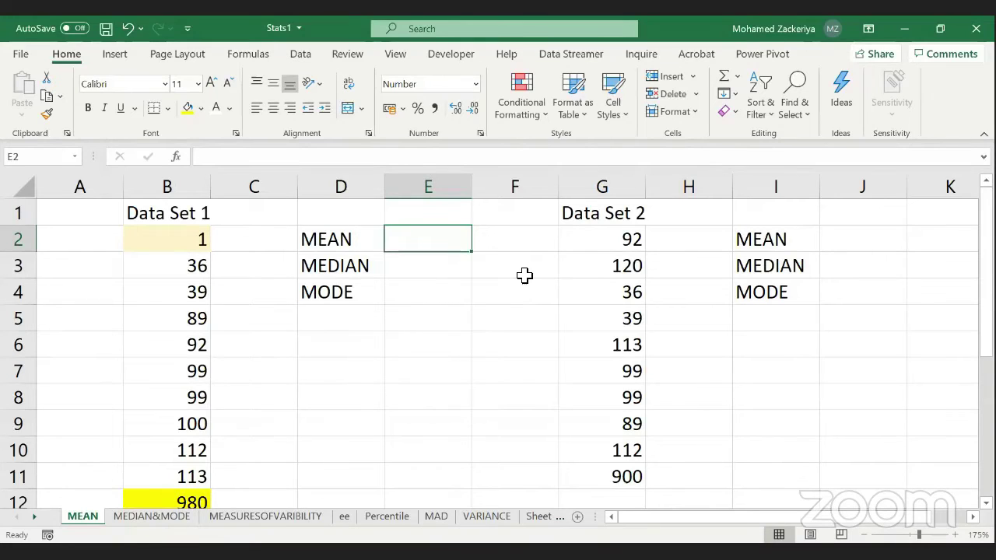
{"action": "type", "text": "="}
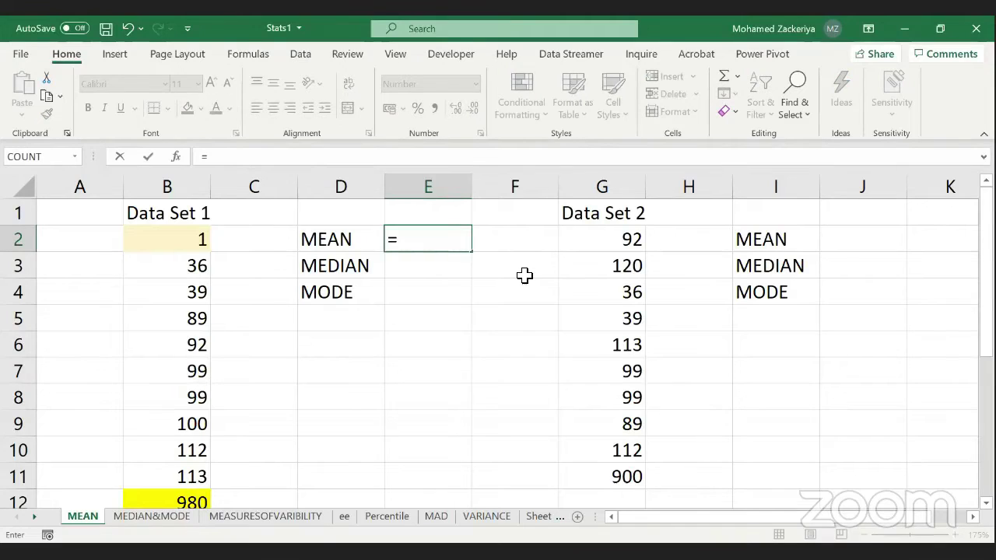
{"action": "type", "text": "AVERAGE"}
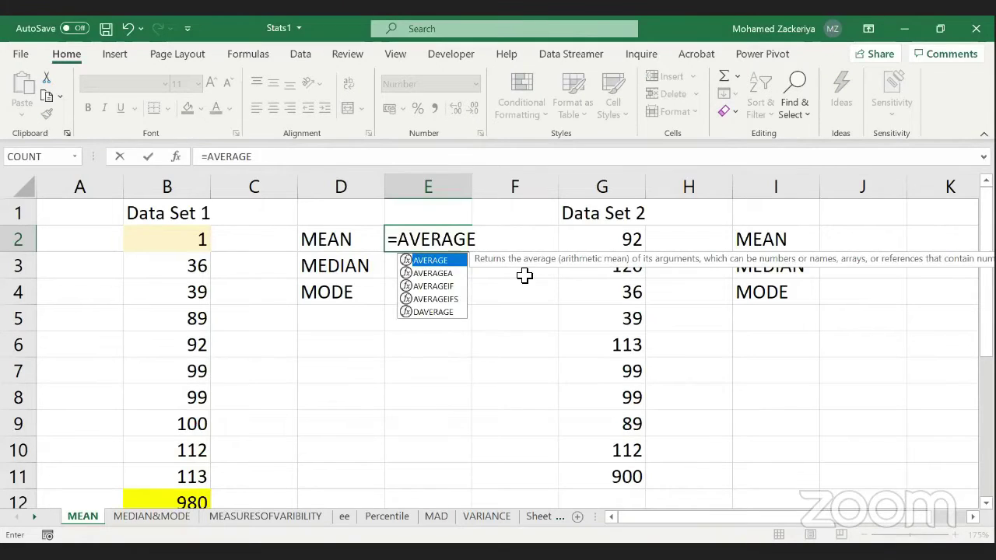
{"action": "type", "text": "("}
{"action": "left_click", "coordinate": [177, 229]}
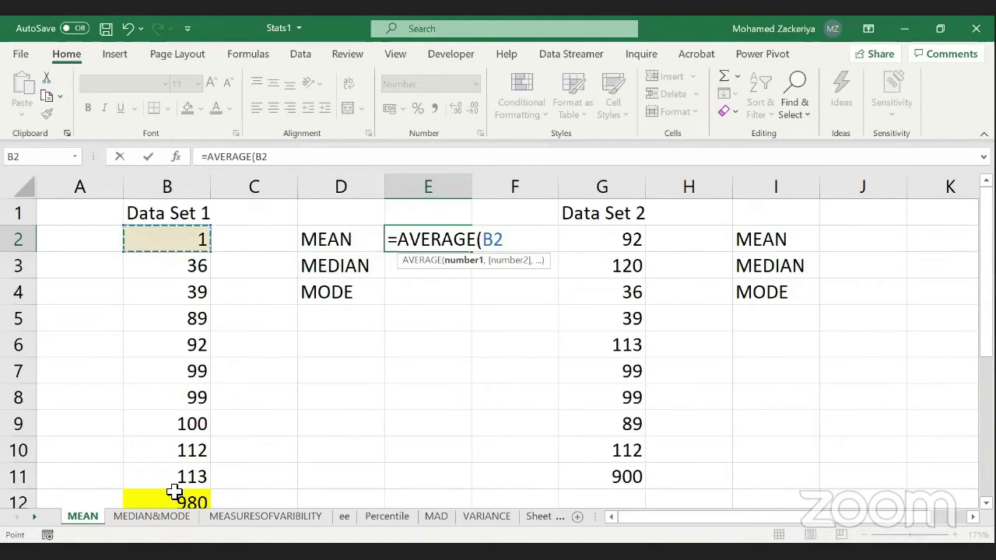
{"action": "left_click", "coordinate": [179, 495], "text": "shift"}
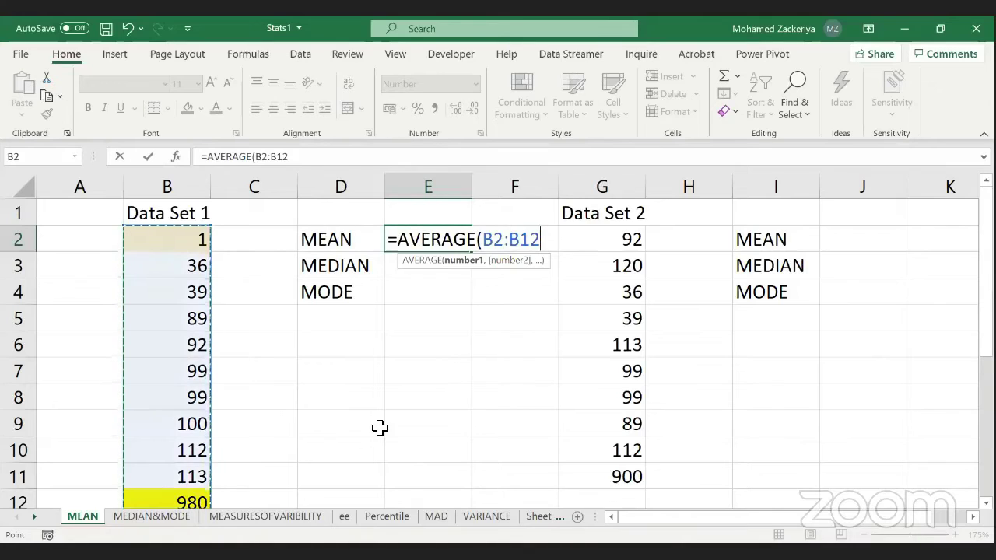
{"action": "key", "text": "Return"}
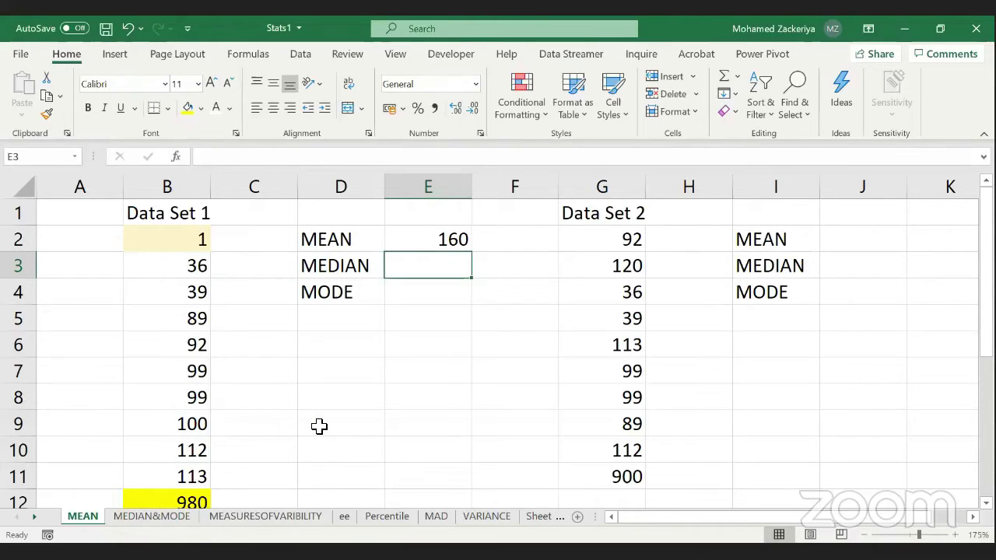
Step: Review the mean formula, the MEDIAN row and the middle values of Data Set 1 in column B
{"action": "left_click", "coordinate": [375, 268]}
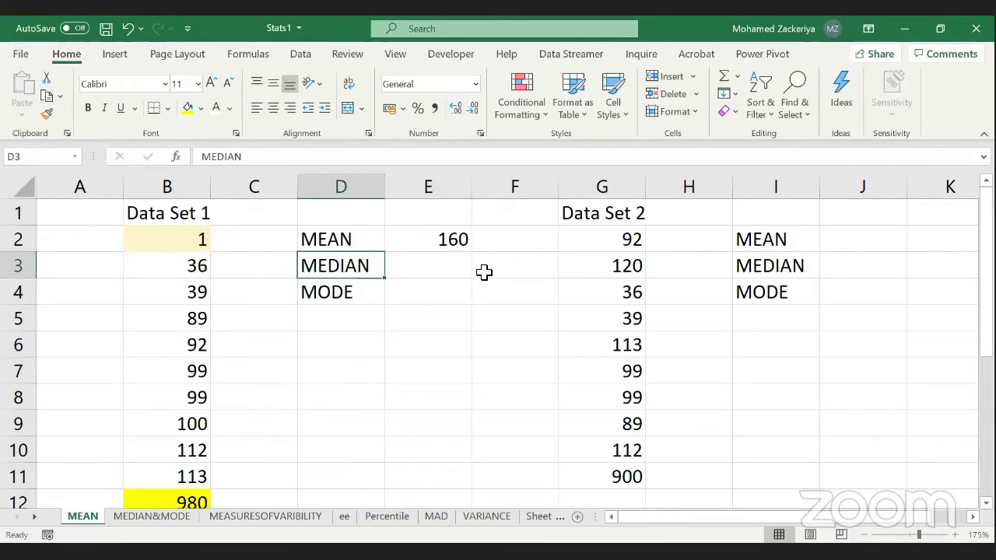
{"action": "left_click", "coordinate": [483, 271]}
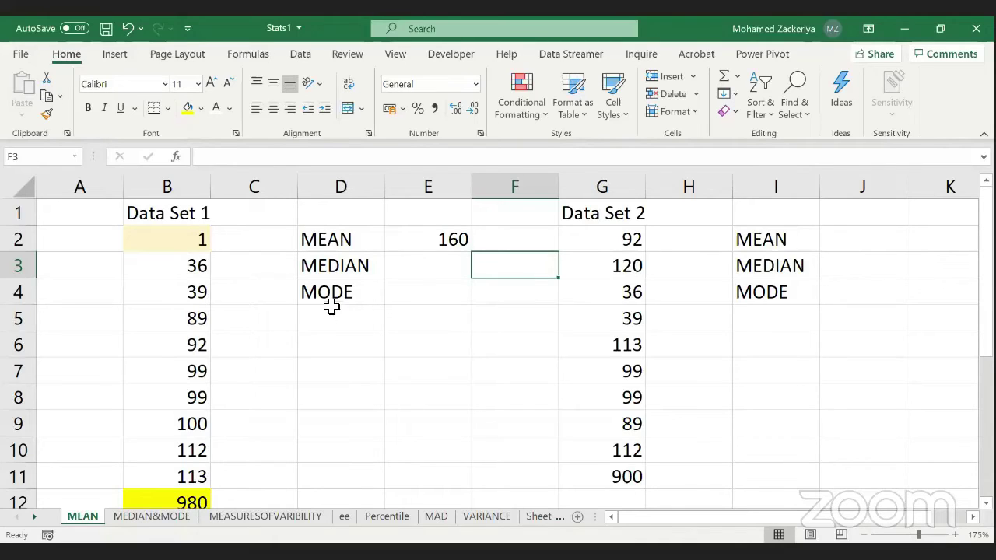
{"action": "left_click", "coordinate": [465, 241]}
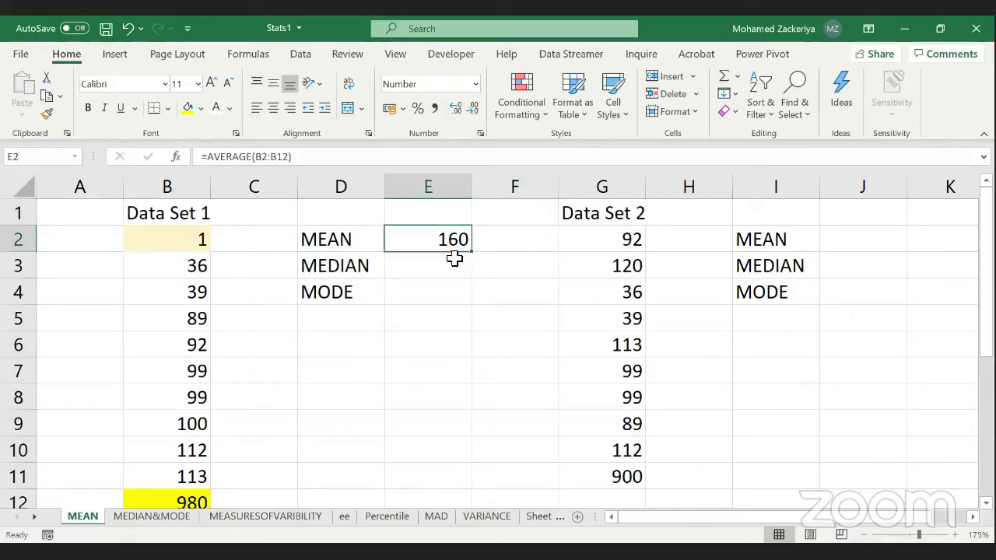
{"action": "left_click", "coordinate": [378, 267]}
{"action": "left_click", "coordinate": [434, 271]}
{"action": "left_click", "coordinate": [178, 239]}
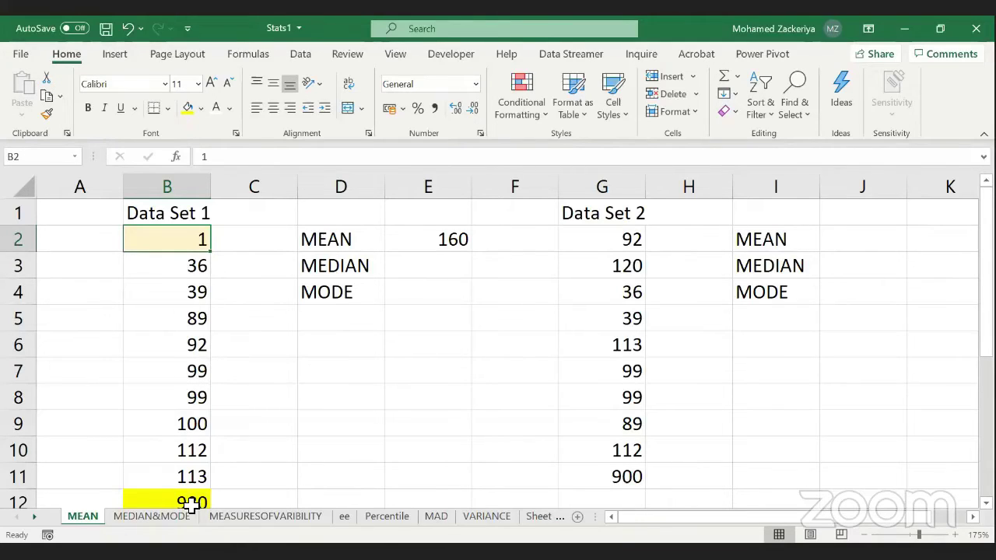
{"action": "left_click_drag", "start_coordinate": [200, 233], "coordinate": [138, 487]}
{"action": "left_click", "coordinate": [181, 375]}
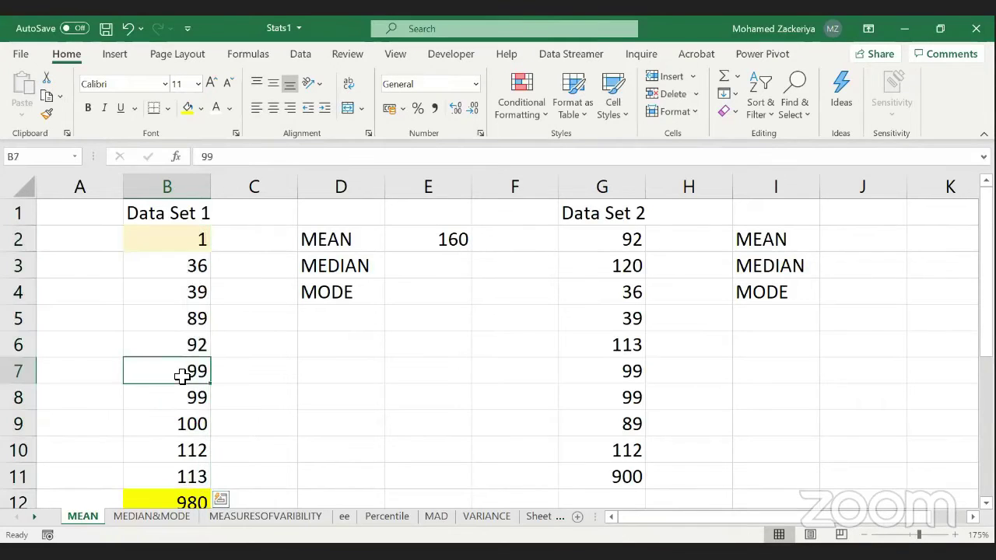
{"action": "left_click", "coordinate": [195, 345]}
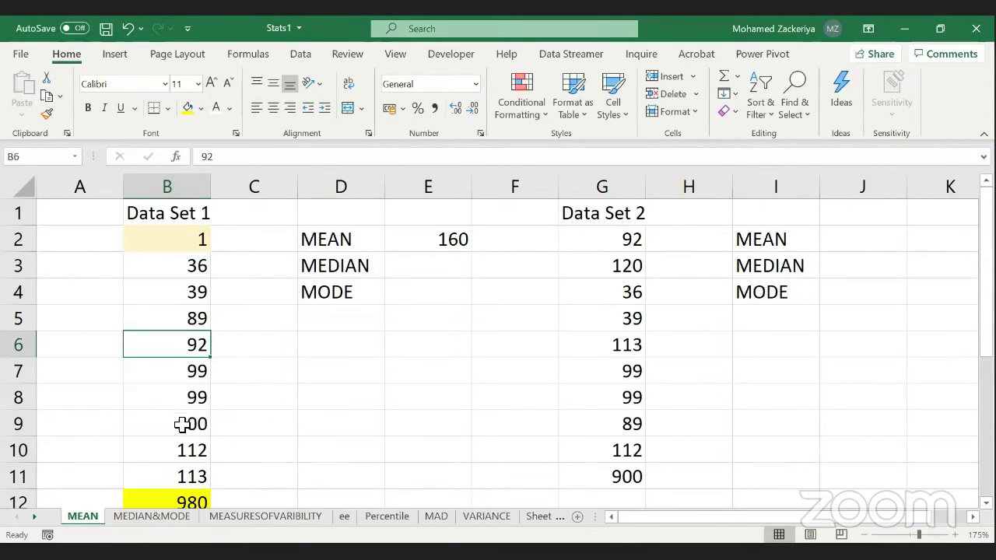
Step: On the MEDIAN&MODE sheet, count the values of the first data row in cell G4 with =COUNT(B2:K2)
{"action": "left_click", "coordinate": [151, 518]}
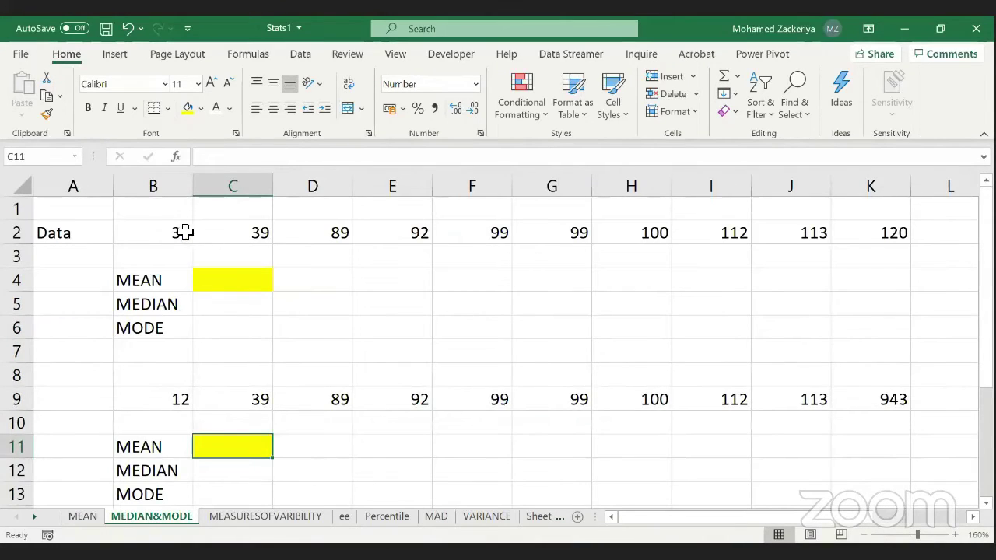
{"action": "left_click_drag", "start_coordinate": [173, 225], "coordinate": [846, 232]}
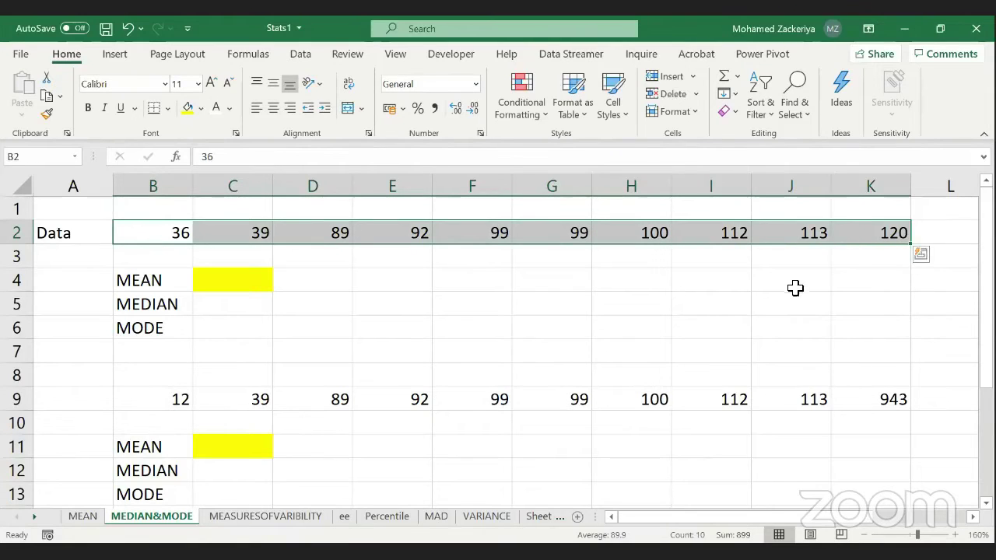
{"action": "left_click", "coordinate": [398, 289]}
{"action": "left_click", "coordinate": [544, 289]}
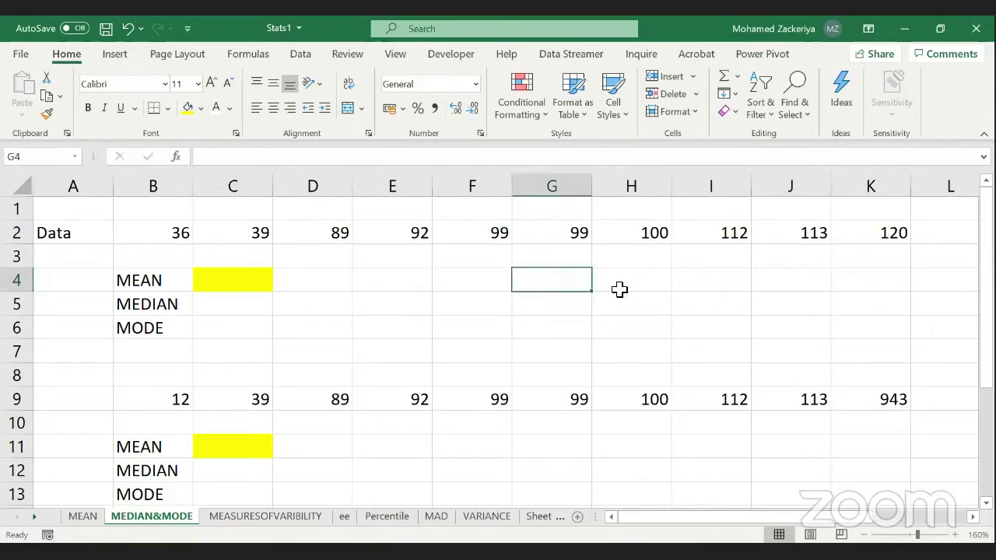
{"action": "type", "text": "="}
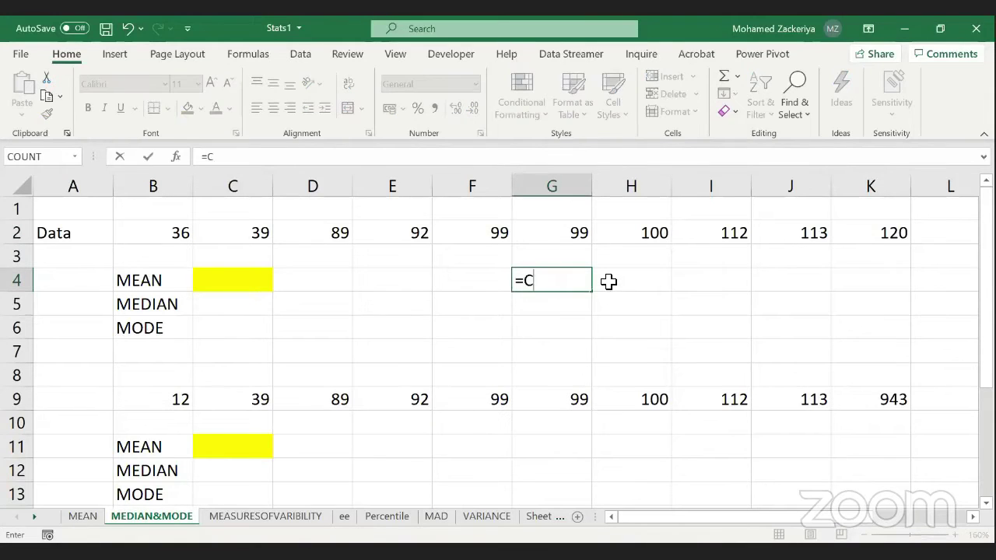
{"action": "type", "text": "COUNT("}
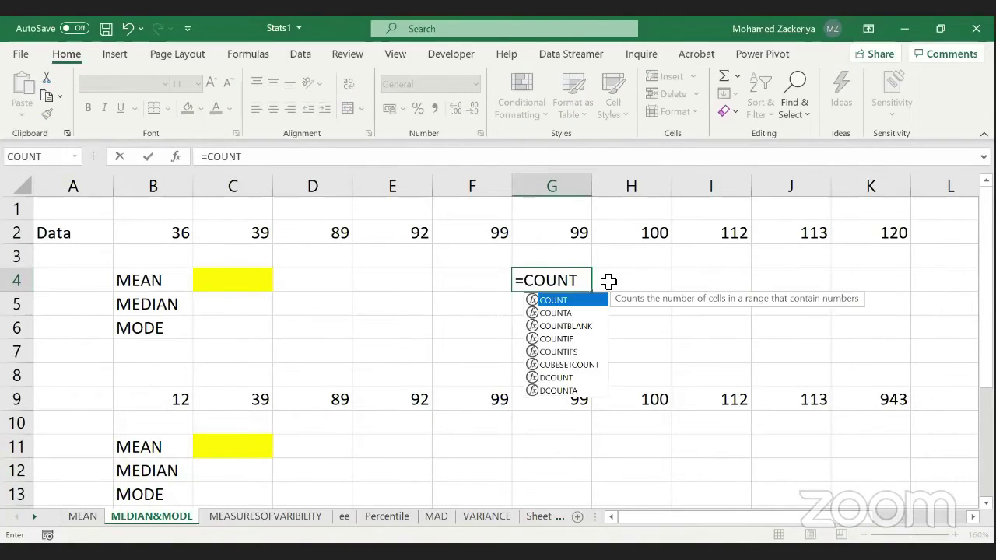
{"action": "left_click", "coordinate": [172, 237]}
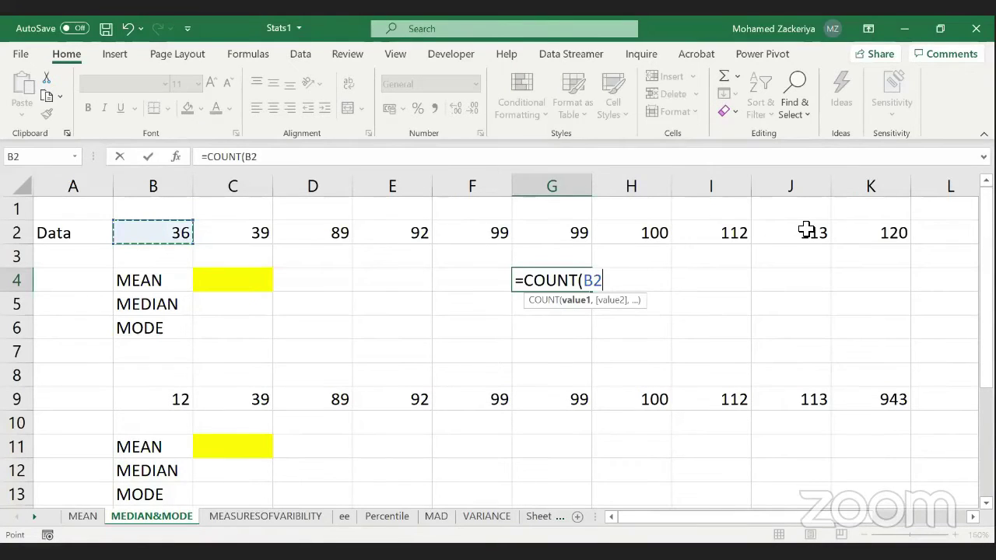
{"action": "left_click", "coordinate": [844, 229], "text": "shift"}
{"action": "key", "text": "Return"}
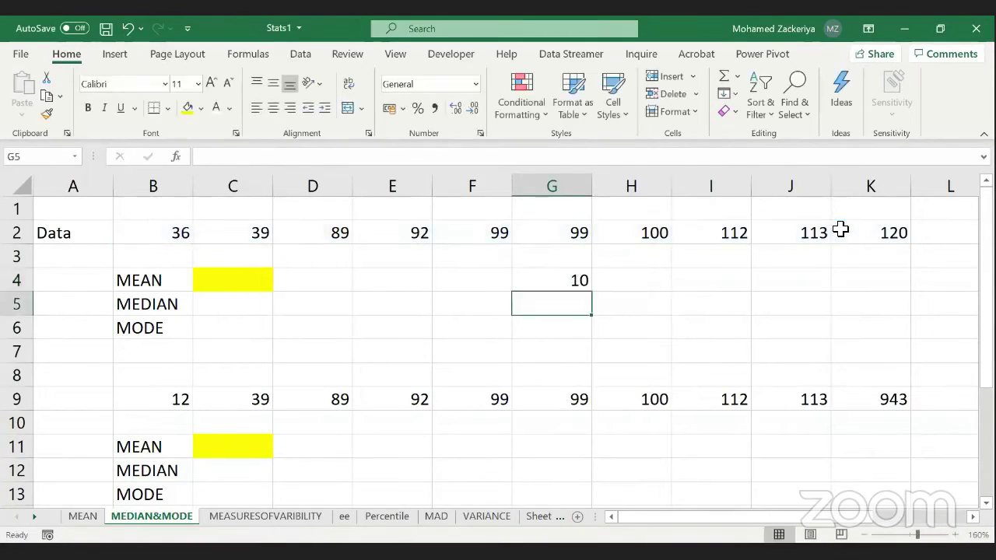
Step: Extend the first data row with 415 in cell L2 and inspect the middle values around G2
{"action": "left_click", "coordinate": [584, 281]}
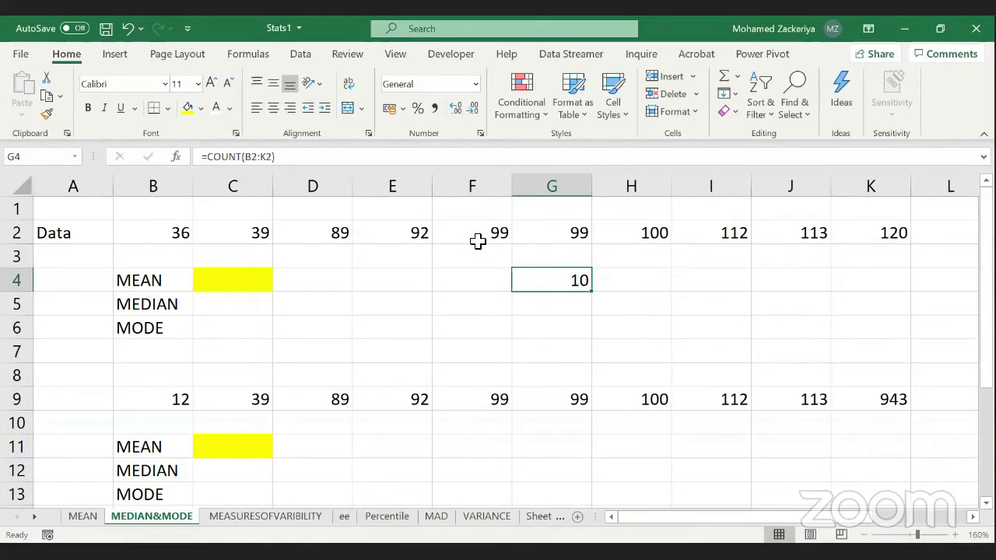
{"action": "left_click_drag", "start_coordinate": [478, 240], "coordinate": [529, 242]}
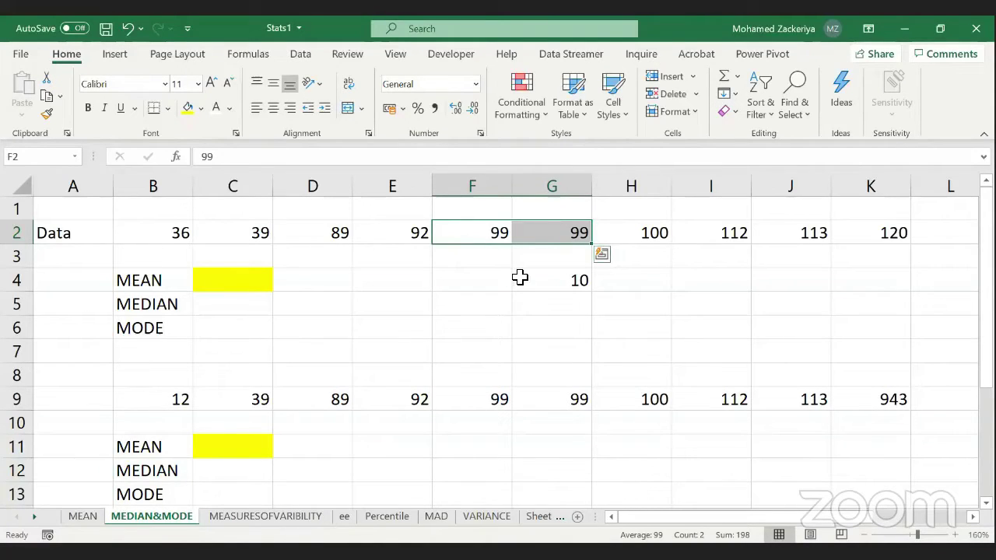
{"action": "left_click", "coordinate": [948, 238]}
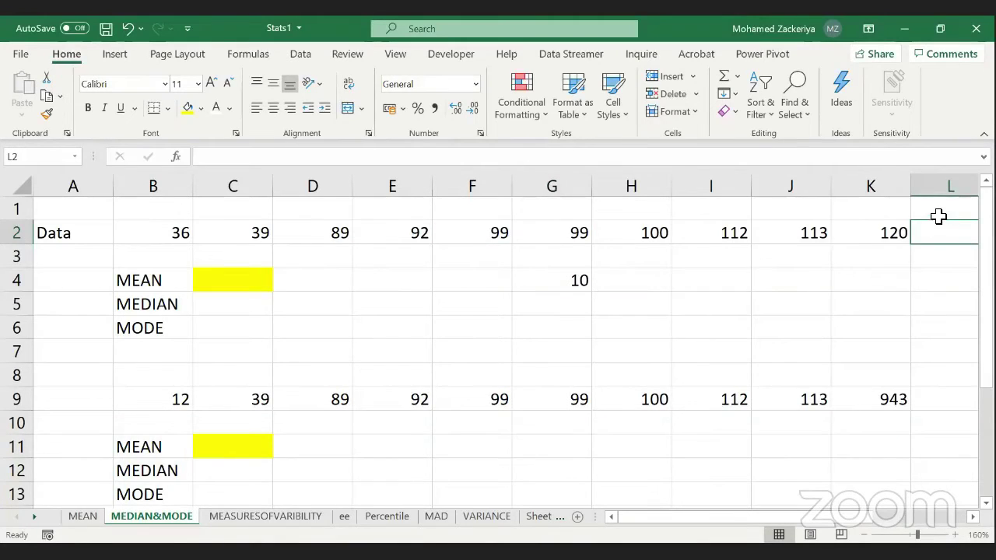
{"action": "type", "text": "415"}
{"action": "left_click", "coordinate": [787, 307]}
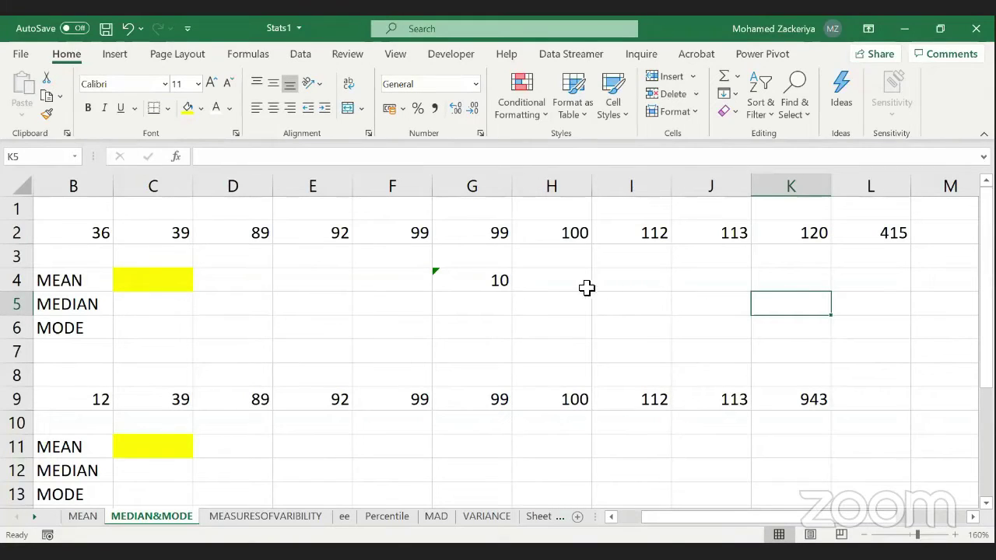
{"action": "left_click", "coordinate": [496, 237]}
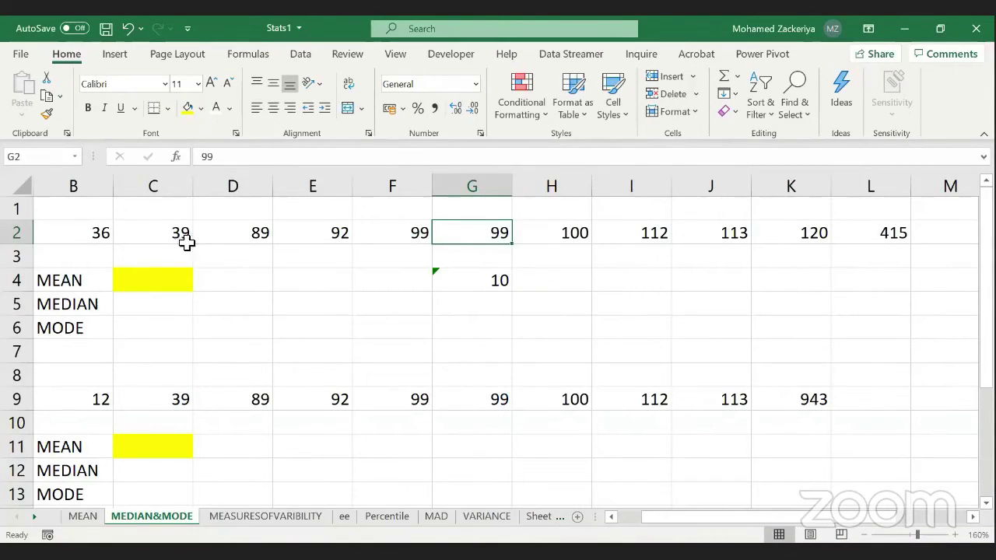
{"action": "left_click", "coordinate": [568, 240]}
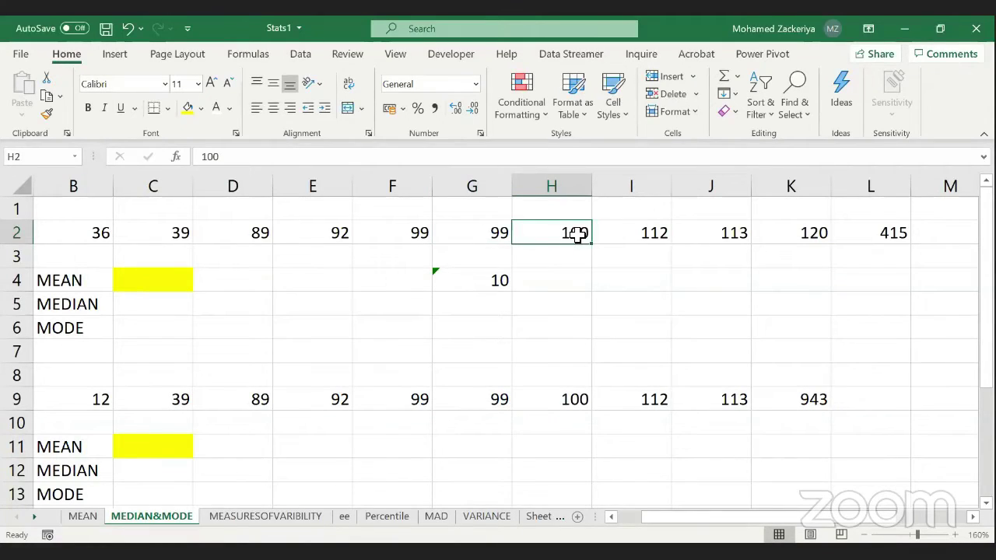
{"action": "left_click", "coordinate": [504, 237]}
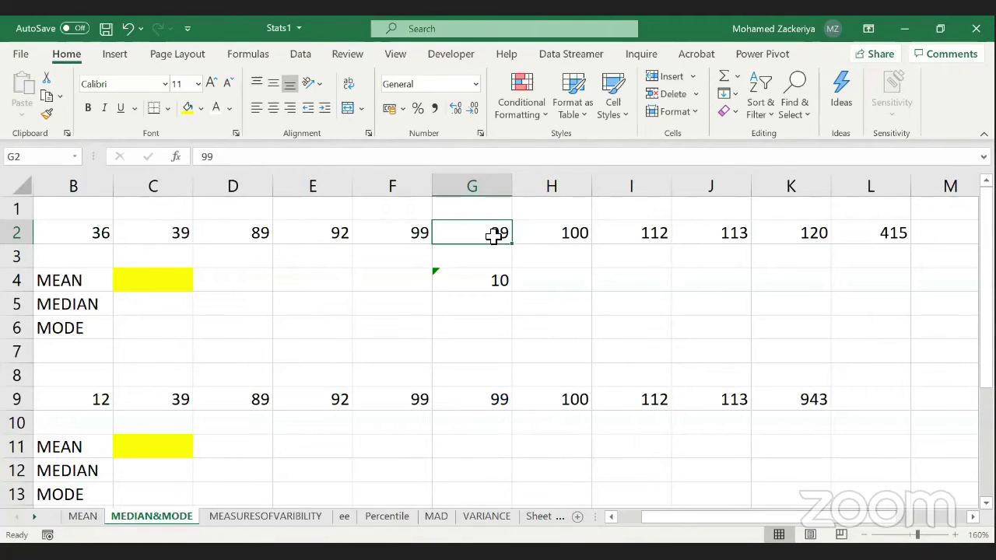
Step: Clear the 415 from cell L2 and check the count formula against the two middle values in F2:G2
{"action": "left_click", "coordinate": [873, 228]}
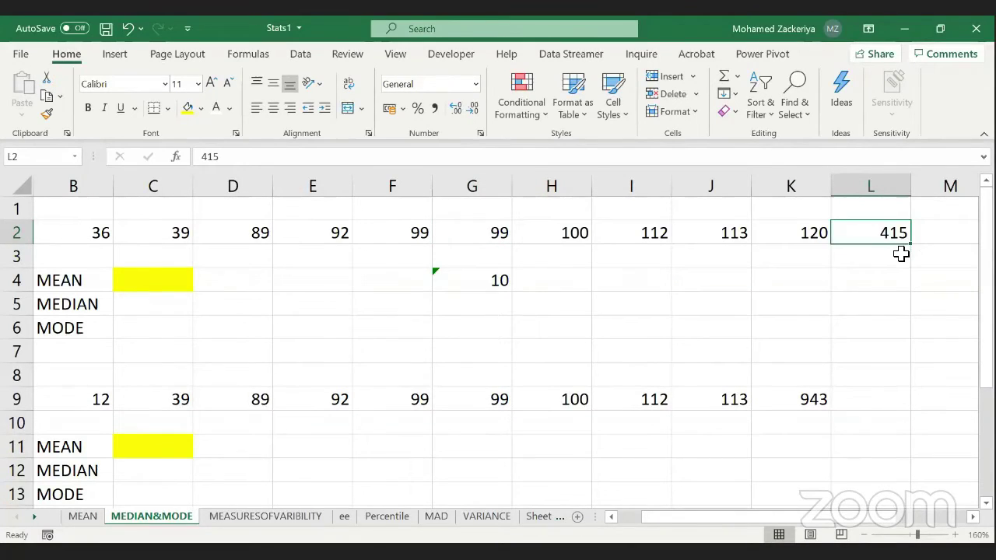
{"action": "key", "text": "Delete"}
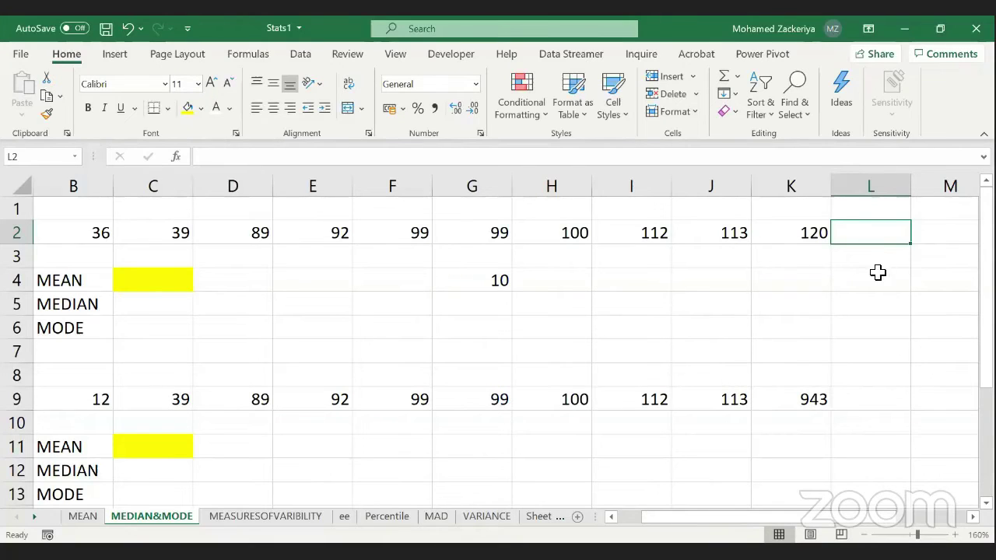
{"action": "left_click", "coordinate": [499, 277]}
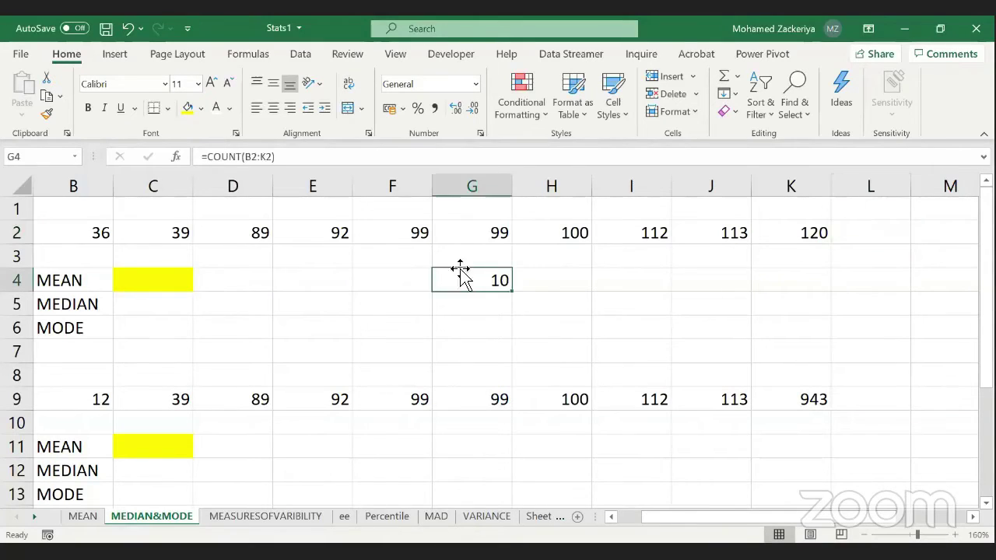
{"action": "left_click", "coordinate": [420, 237]}
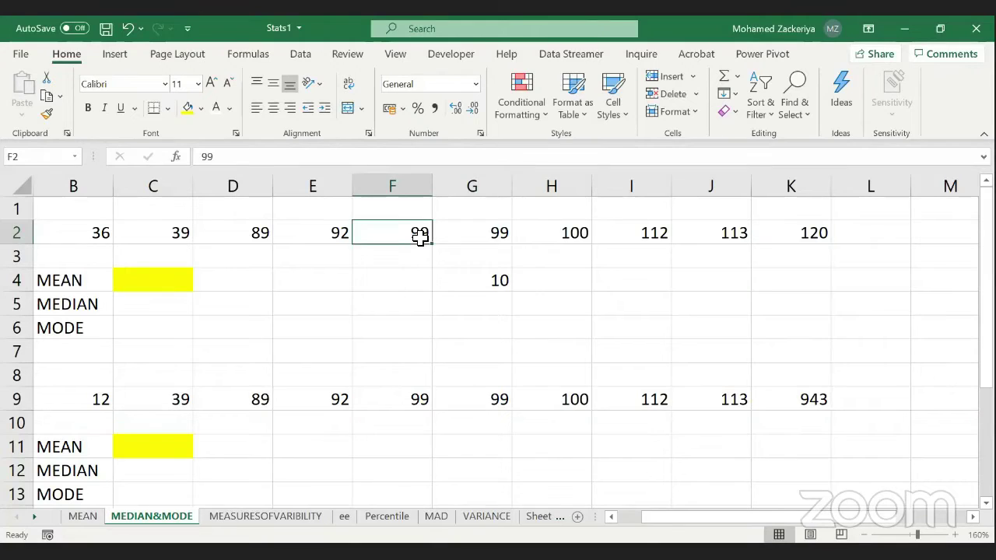
{"action": "left_click_drag", "start_coordinate": [421, 237], "coordinate": [460, 236]}
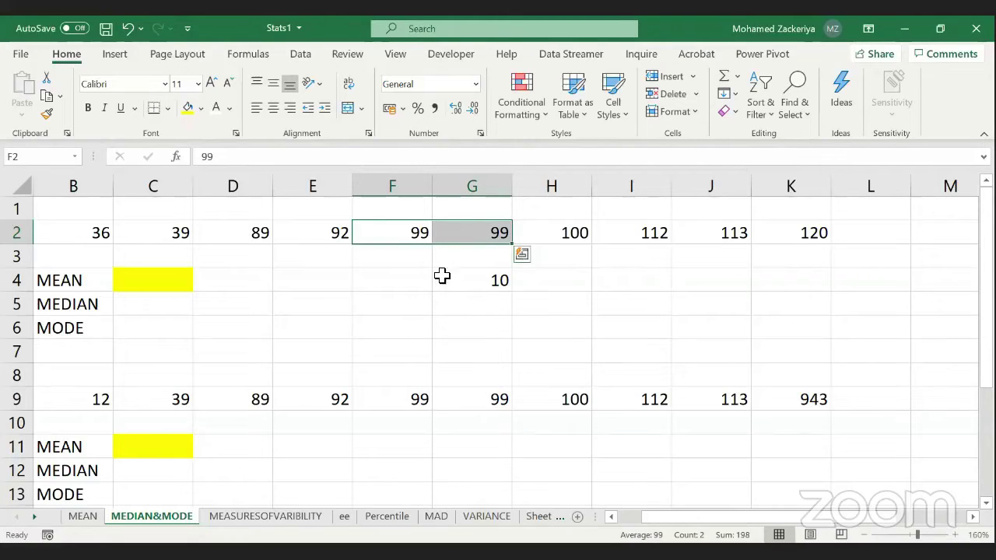
{"action": "left_click", "coordinate": [456, 278]}
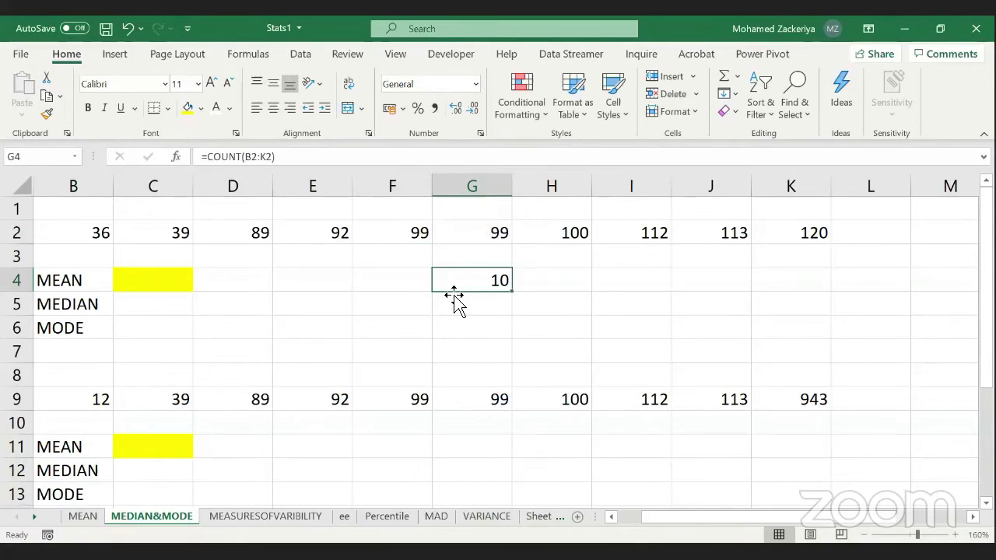
Step: On the MEAN sheet, calculate the median of Data Set 1 in cell E3 with =MEDIAN(B2:B12)
{"action": "left_click", "coordinate": [96, 517]}
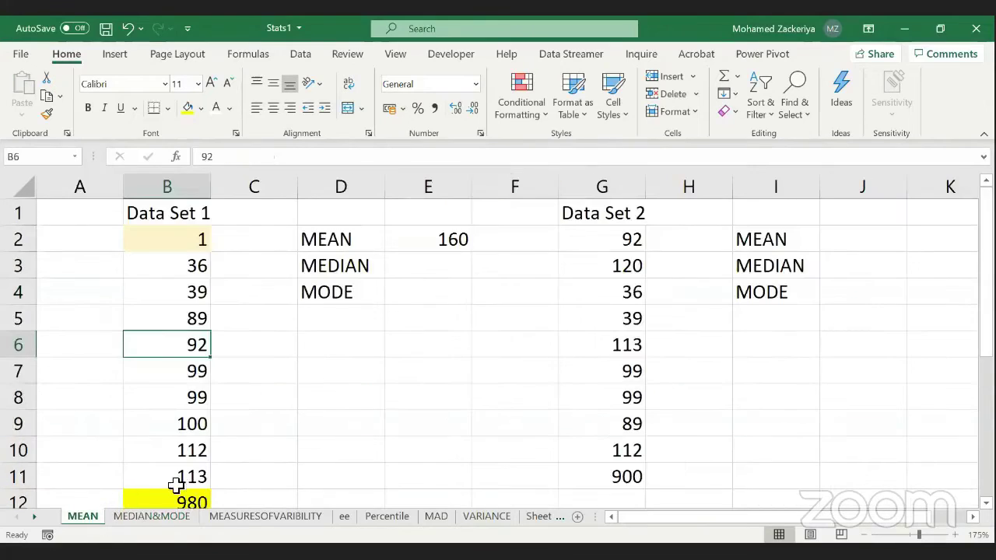
{"action": "left_click", "coordinate": [451, 268]}
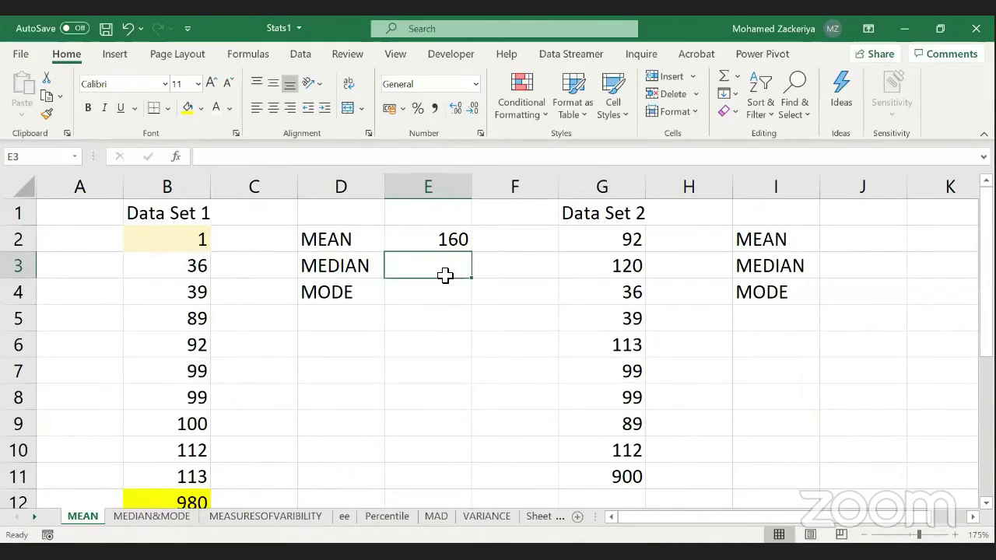
{"action": "type", "text": "="}
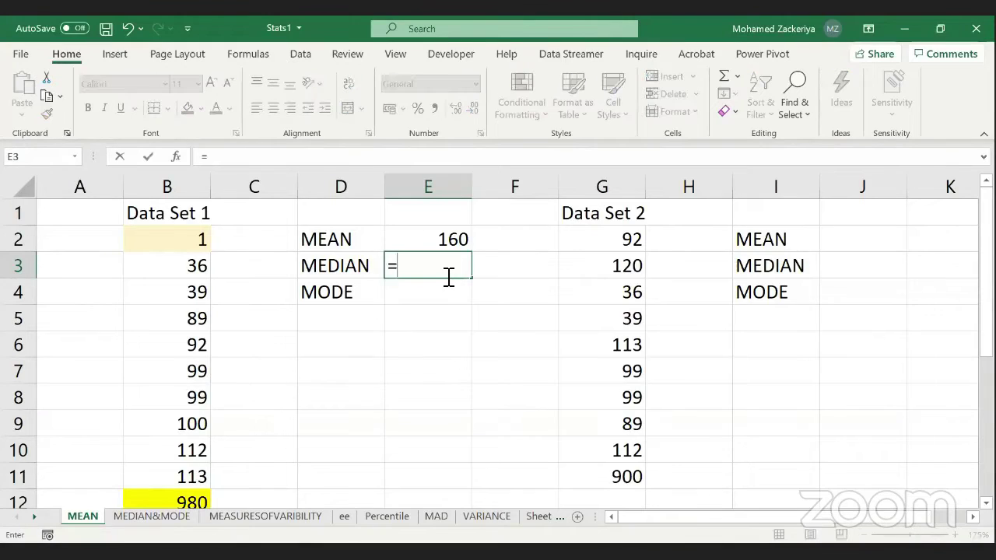
{"action": "type", "text": "MEDIA"}
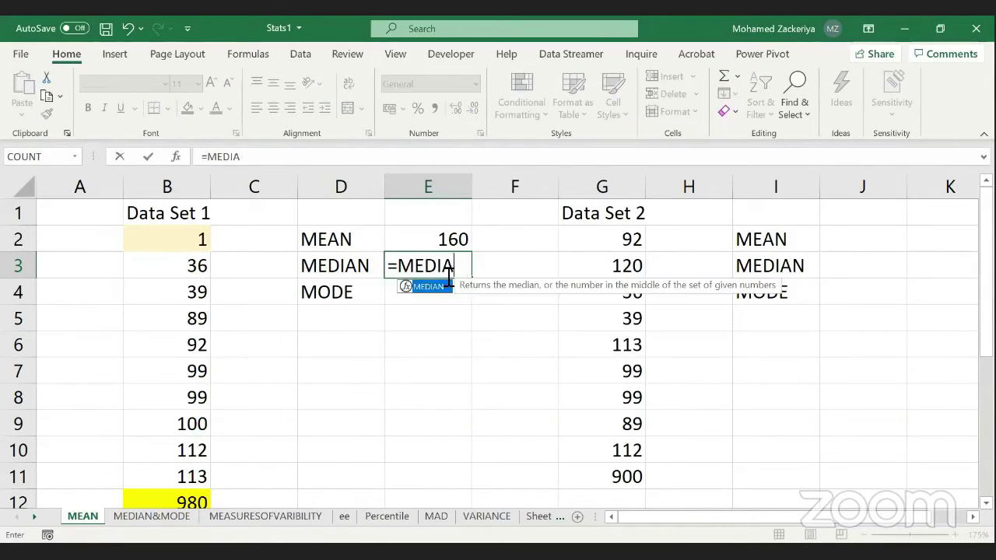
{"action": "type", "text": "N("}
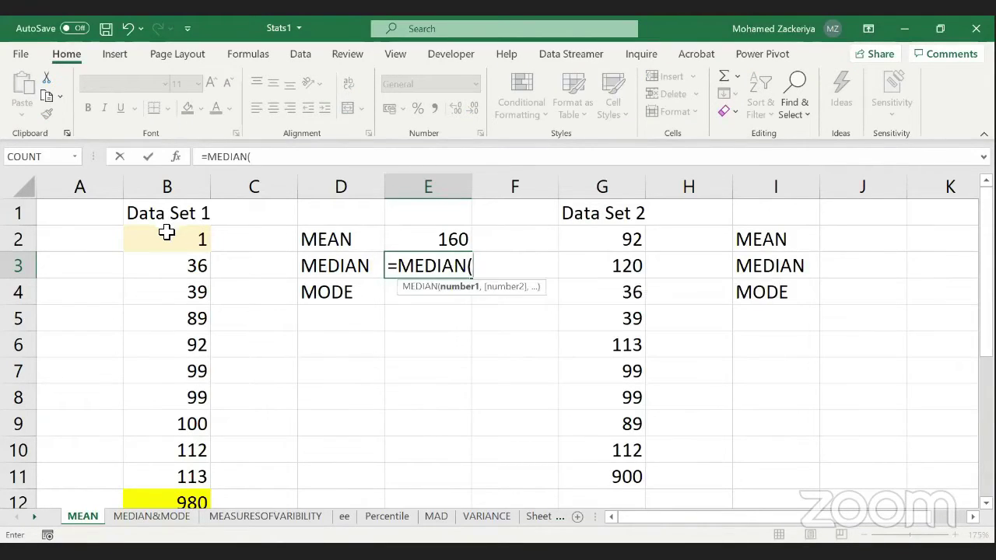
{"action": "left_click", "coordinate": [165, 232]}
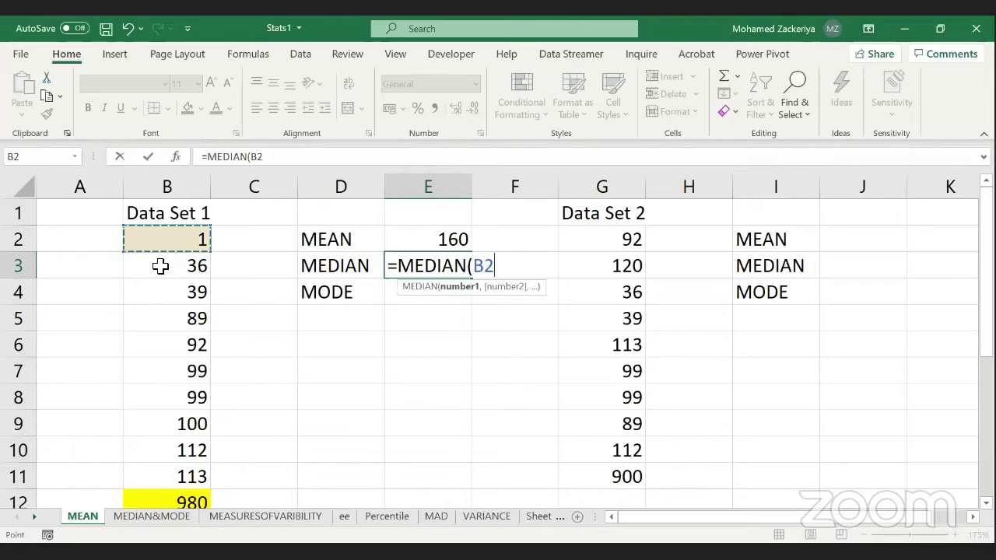
{"action": "left_click", "coordinate": [152, 495], "text": "shift"}
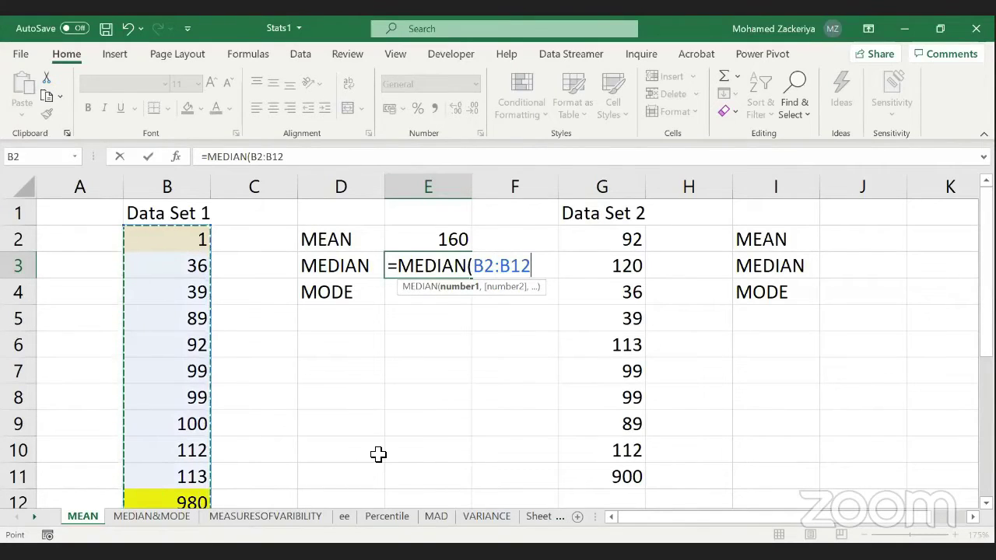
{"action": "type", "text": ")"}
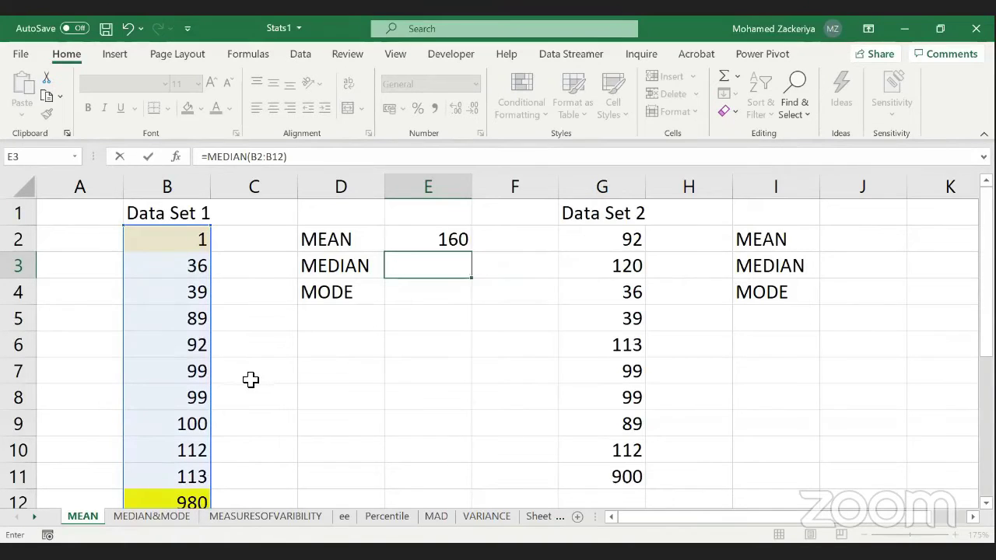
{"action": "scroll", "coordinate": [234, 377], "scroll_direction": "down", "scroll_amount": 2}
{"action": "scroll", "coordinate": [476, 392], "scroll_direction": "up", "scroll_amount": 2}
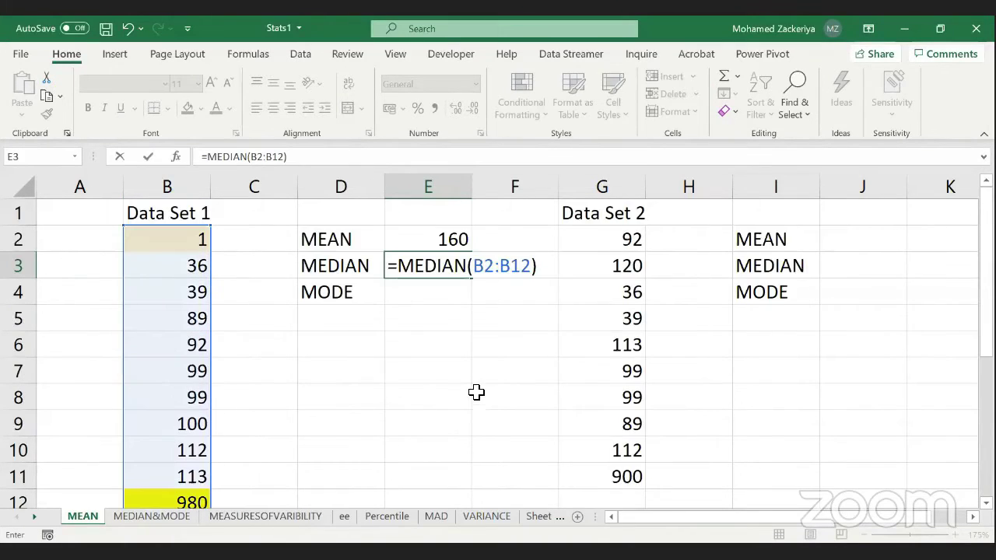
{"action": "key", "text": "Return"}
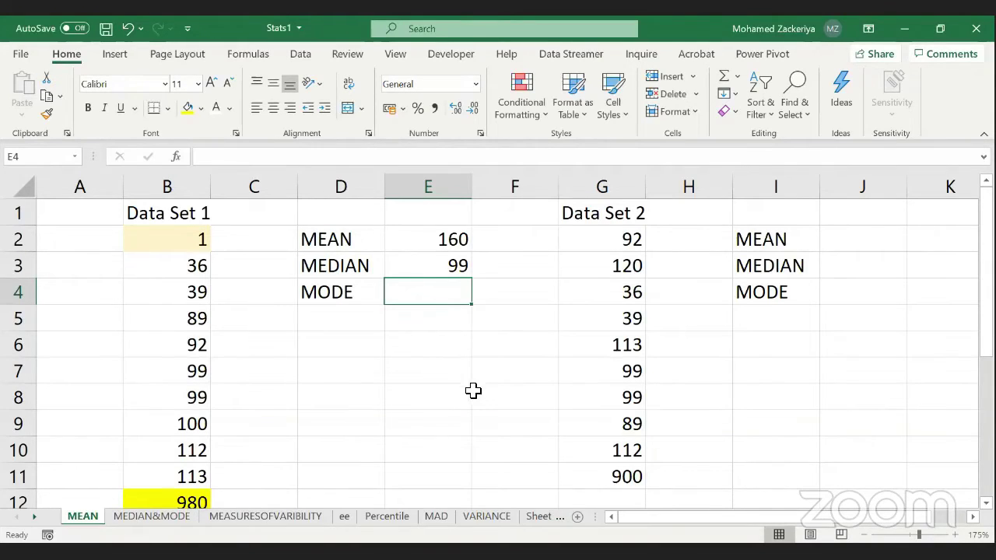
Step: Compare the Data Set 1 median in E3 with the middle values in B7:B8, and review the MODE row against column B
{"action": "left_click", "coordinate": [180, 248]}
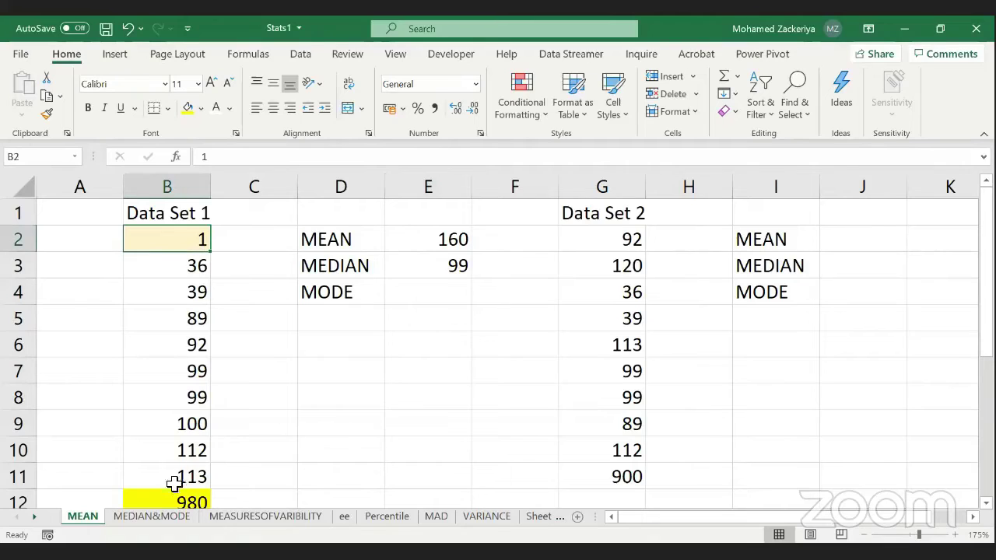
{"action": "left_click_drag", "start_coordinate": [194, 372], "coordinate": [188, 397]}
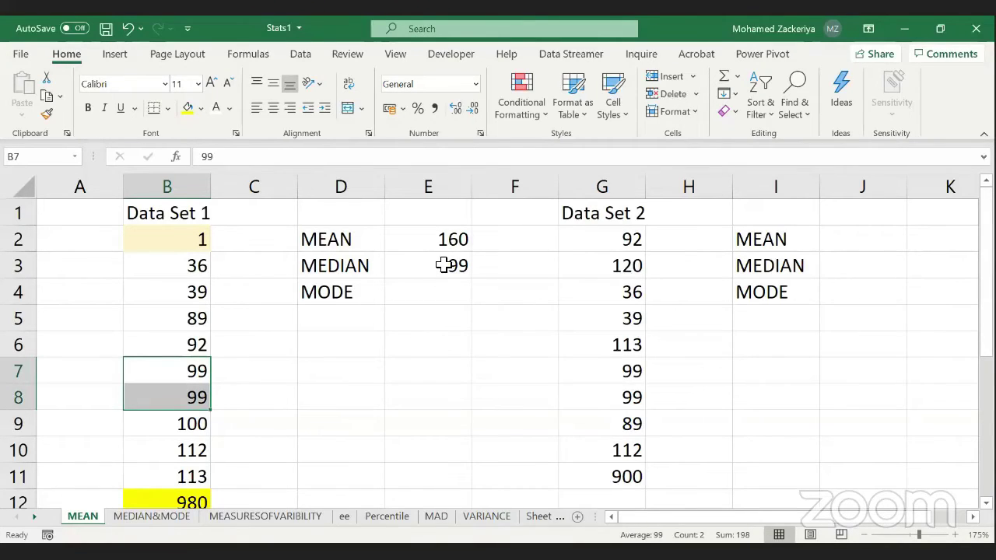
{"action": "left_click", "coordinate": [439, 264]}
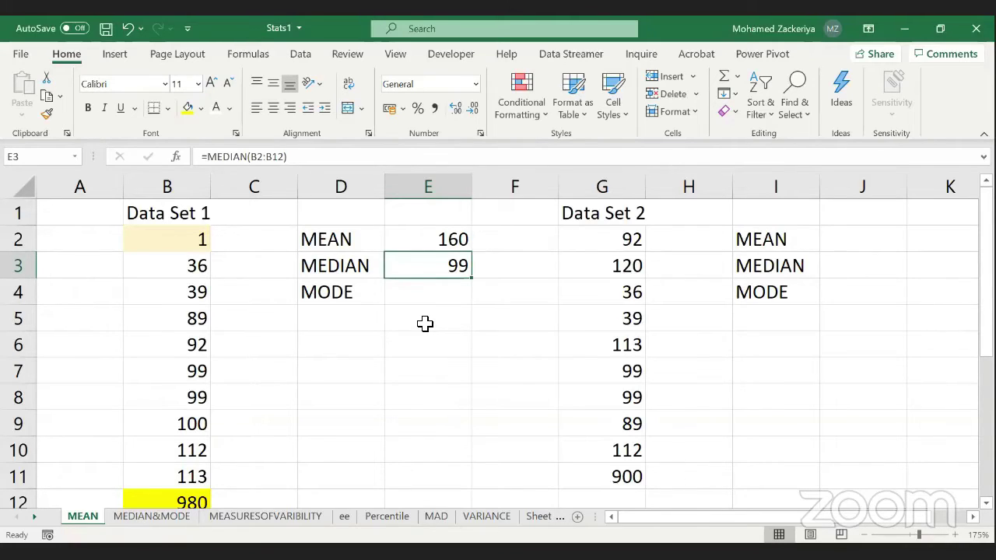
{"action": "left_click", "coordinate": [357, 297]}
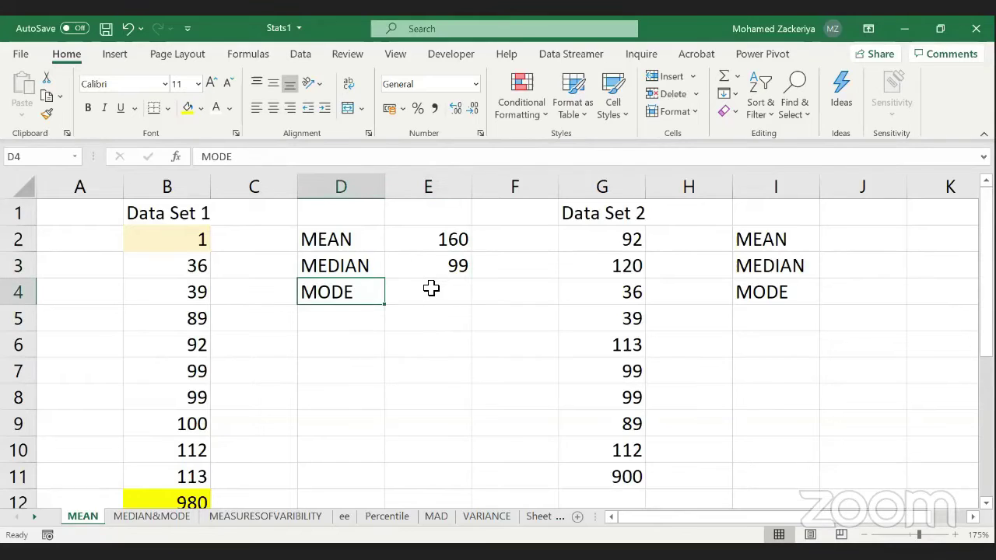
{"action": "left_click", "coordinate": [432, 289]}
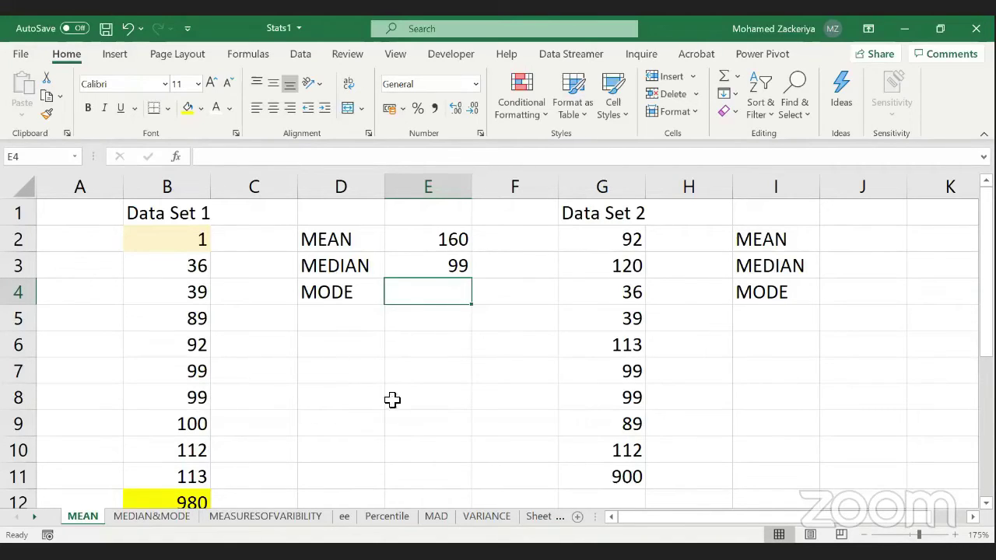
{"action": "left_click", "coordinate": [195, 291]}
{"action": "left_click", "coordinate": [195, 345]}
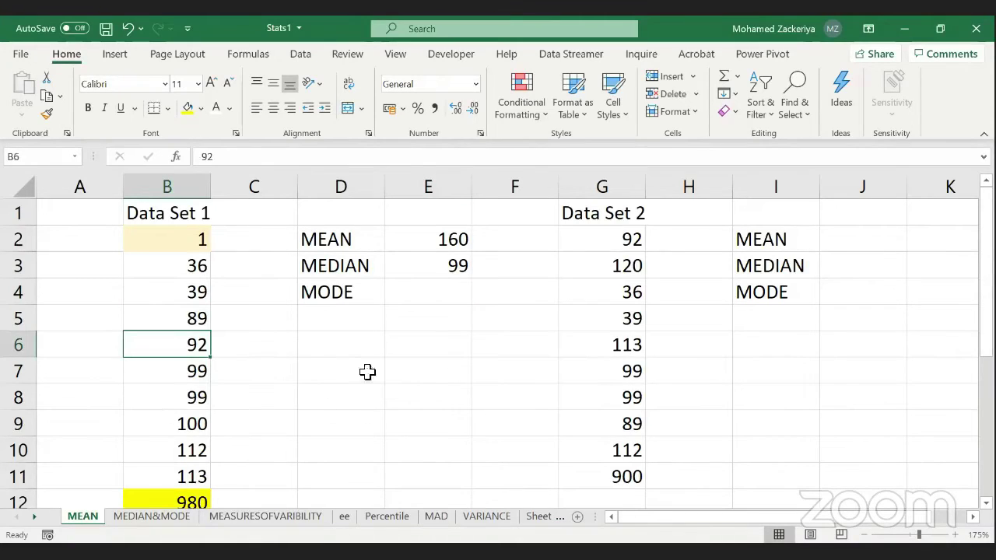
Step: Calculate the mode of Data Set 1 in cell E4 with =MODE(B2:B12)
{"action": "left_click", "coordinate": [421, 296]}
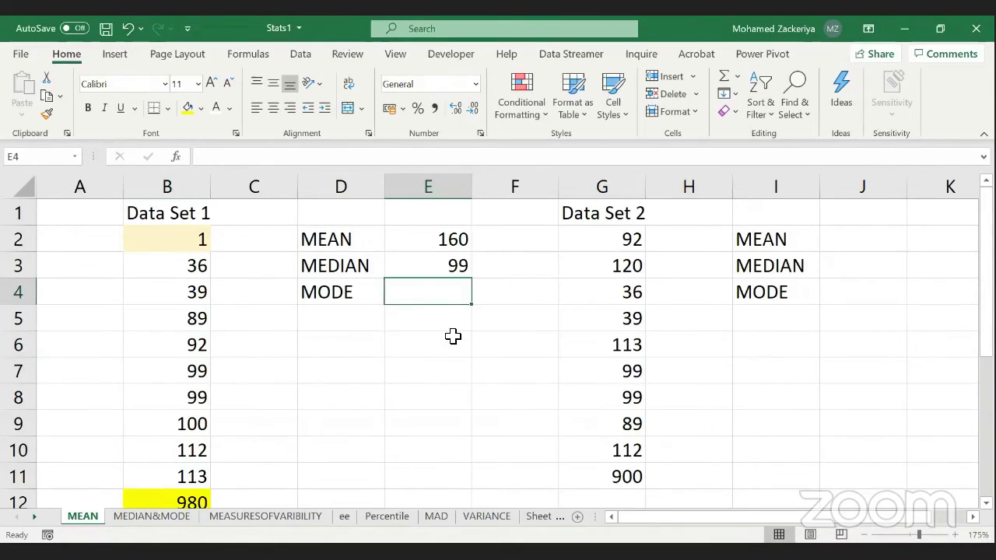
{"action": "type", "text": "="}
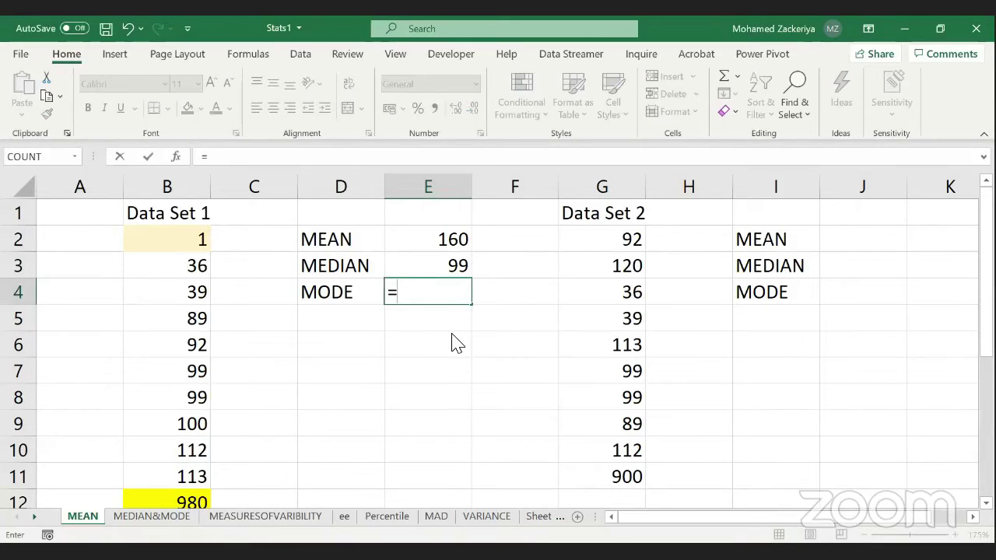
{"action": "type", "text": "MODE("}
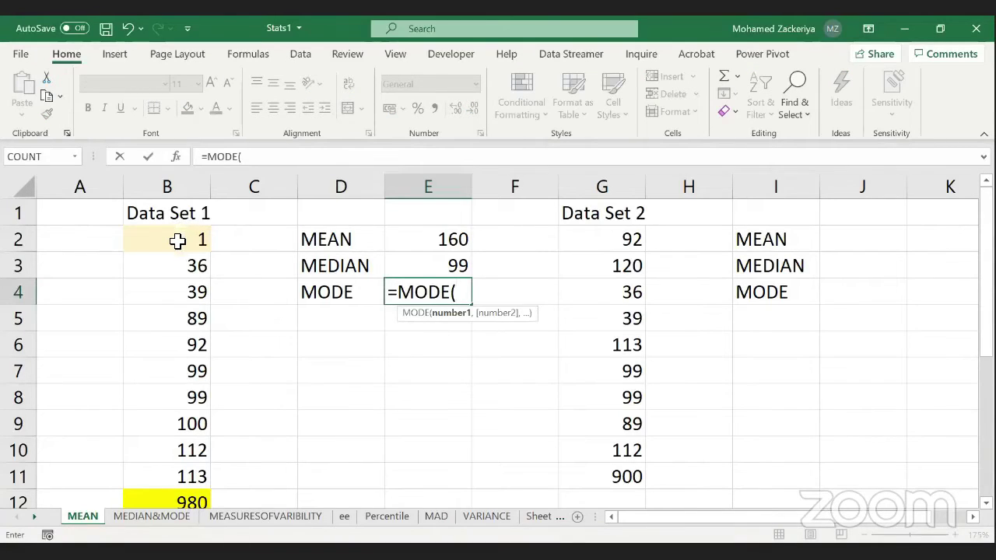
{"action": "left_click_drag", "start_coordinate": [178, 241], "coordinate": [187, 480]}
{"action": "key", "text": "shift+Down"}
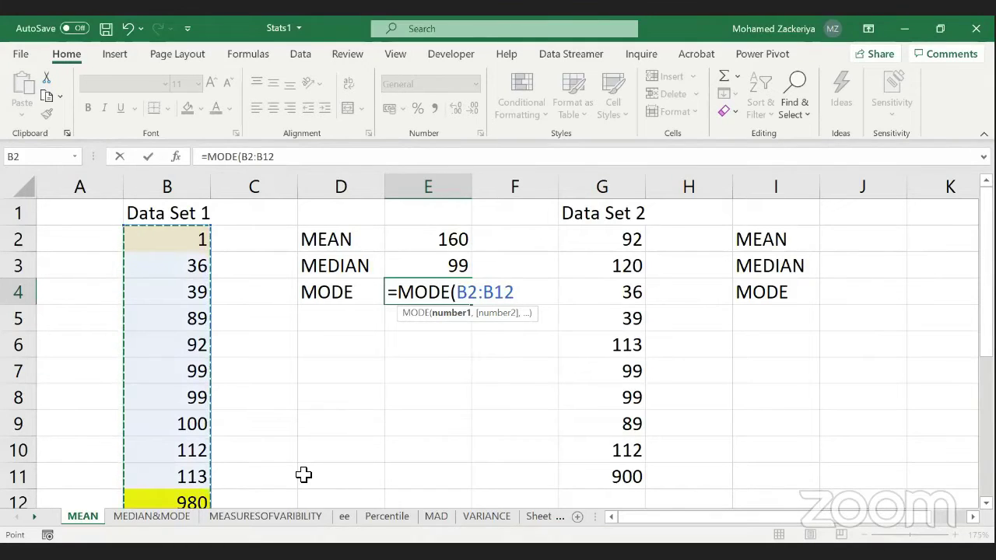
{"action": "key", "text": "Return"}
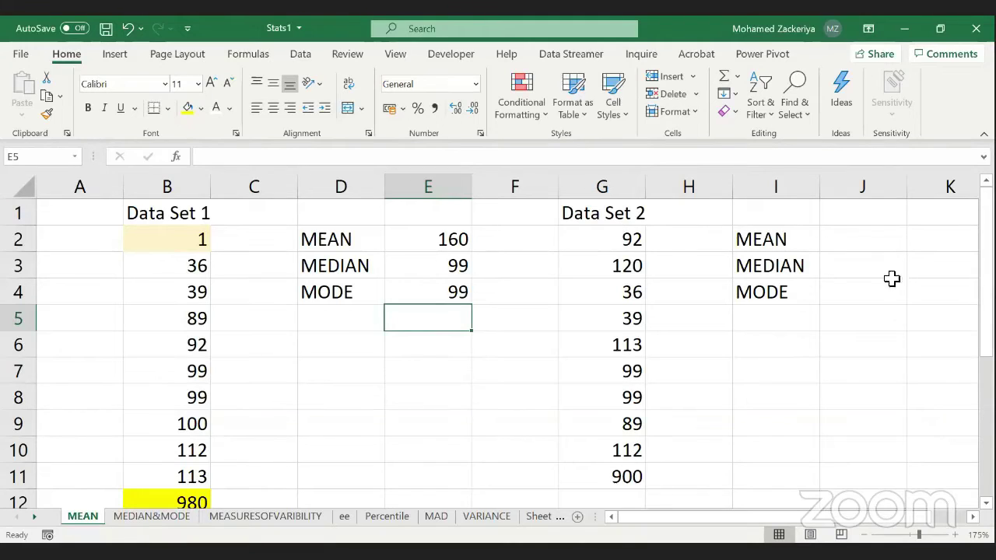
Step: Calculate the mean of Data Set 2 in cell J2 with =AVERAGE(G2:G11)
{"action": "left_click", "coordinate": [873, 244]}
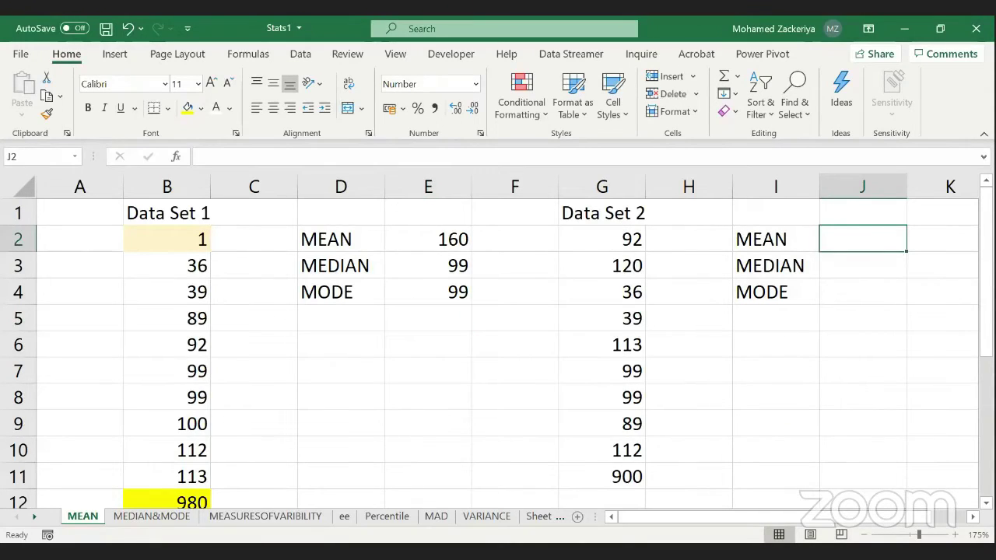
{"action": "type", "text": "="}
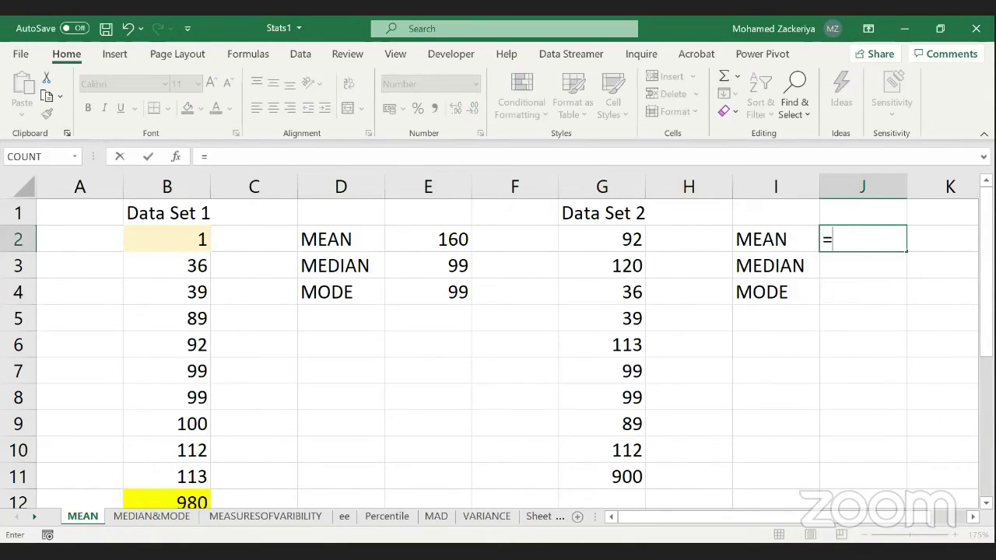
{"action": "type", "text": "AVERAGE"}
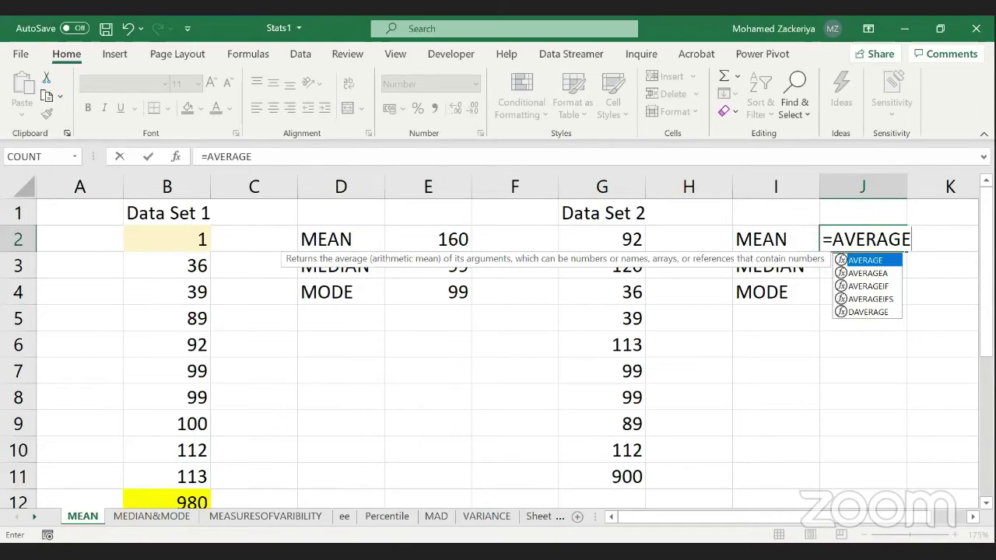
{"action": "type", "text": "("}
{"action": "left_click", "coordinate": [627, 248]}
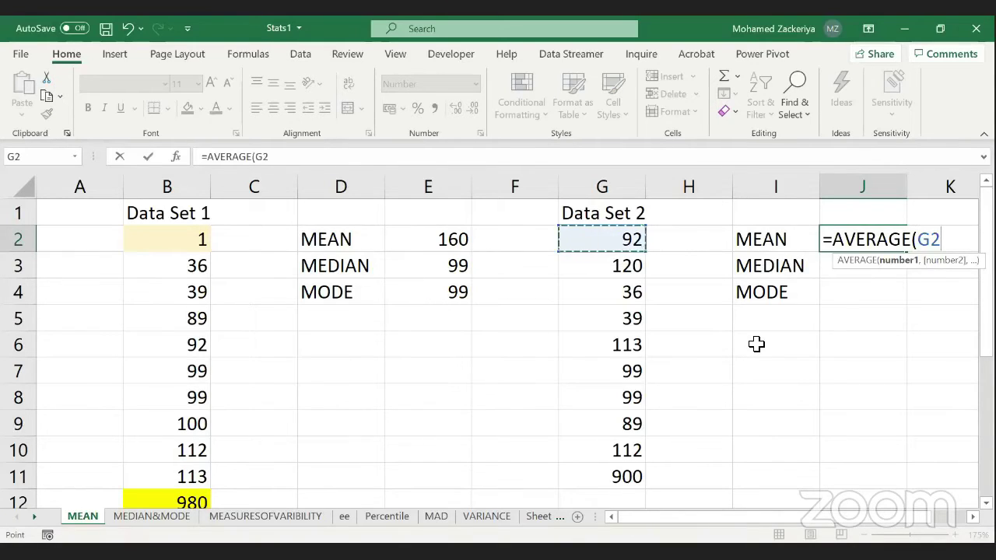
{"action": "key", "text": "ctrl+shift+Down"}
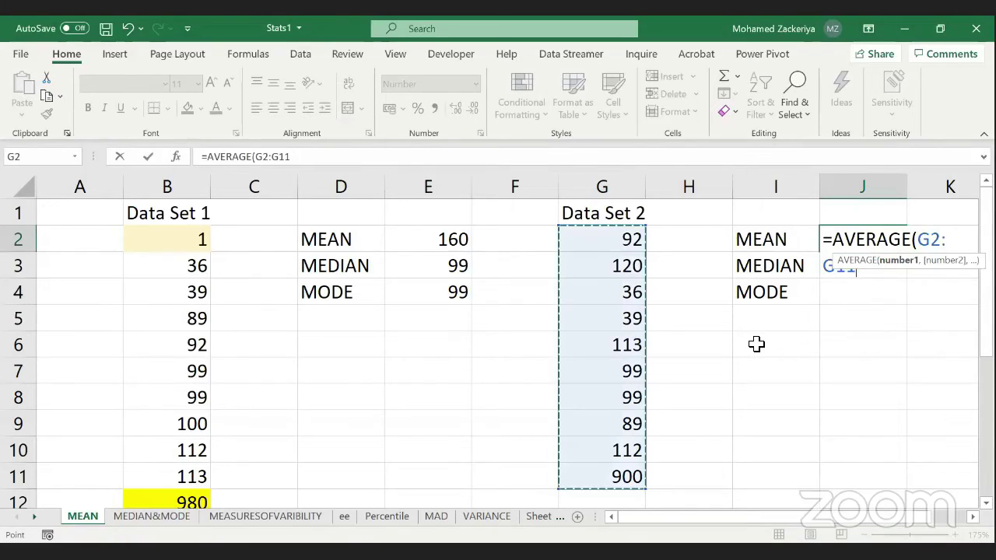
{"action": "key", "text": "Return"}
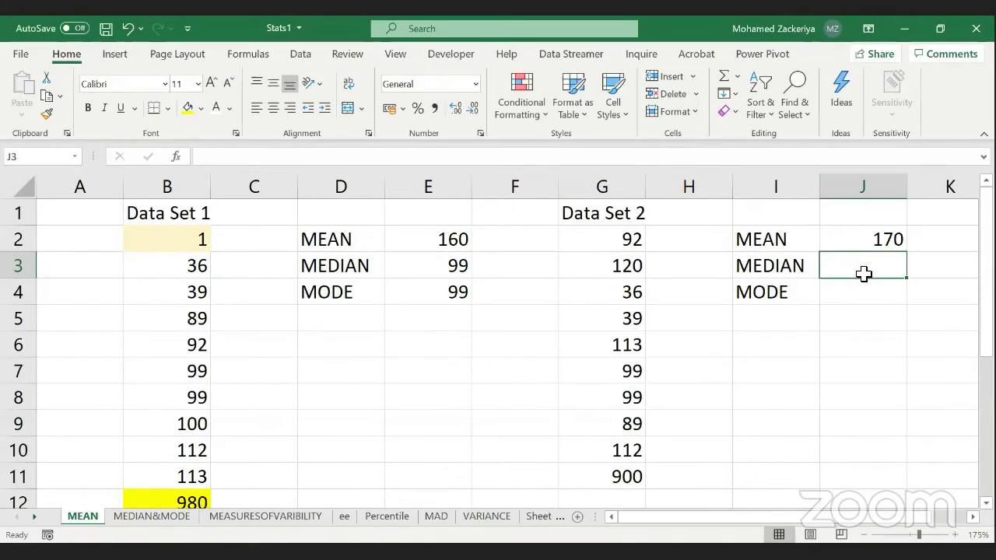
Step: Calculate the median of Data Set 2 in cell J3 with =MEDIAN(G2:G11)
{"action": "type", "text": "="}
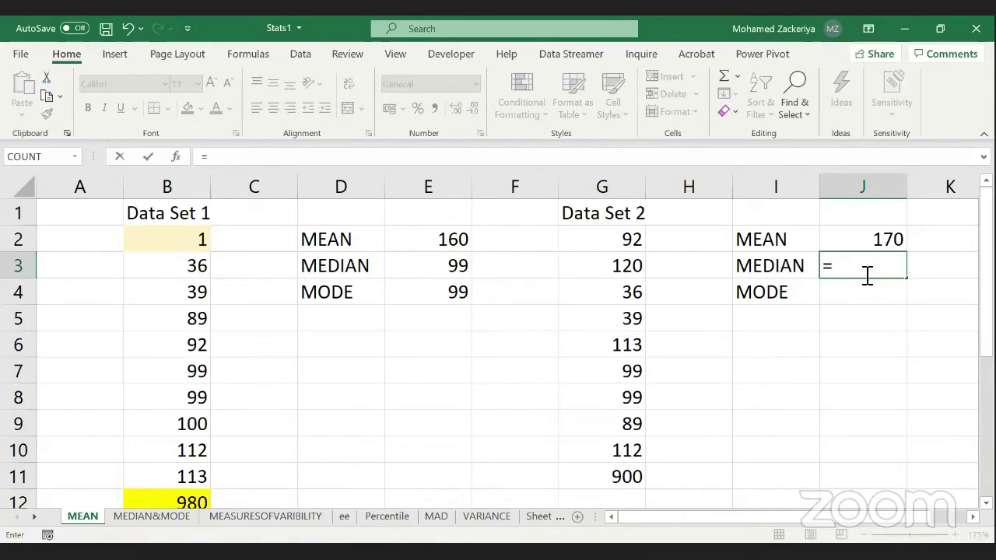
{"action": "type", "text": "MEDIAN("}
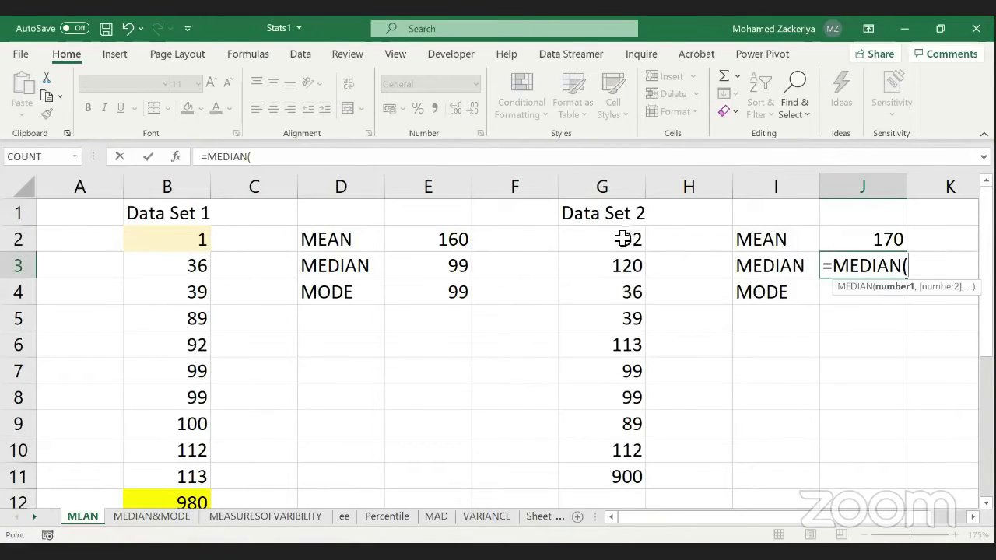
{"action": "left_click_drag", "start_coordinate": [619, 242], "coordinate": [610, 456]}
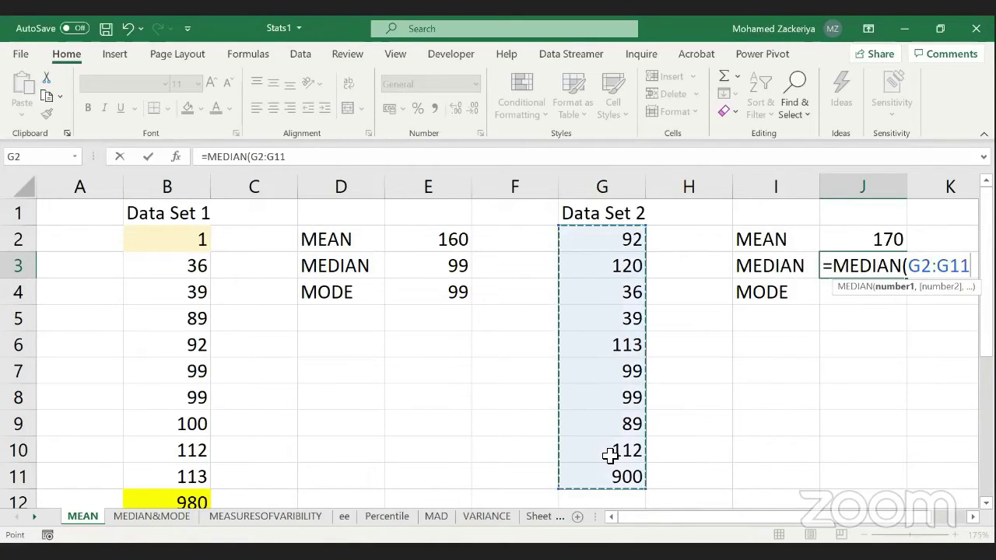
{"action": "key", "text": "Return"}
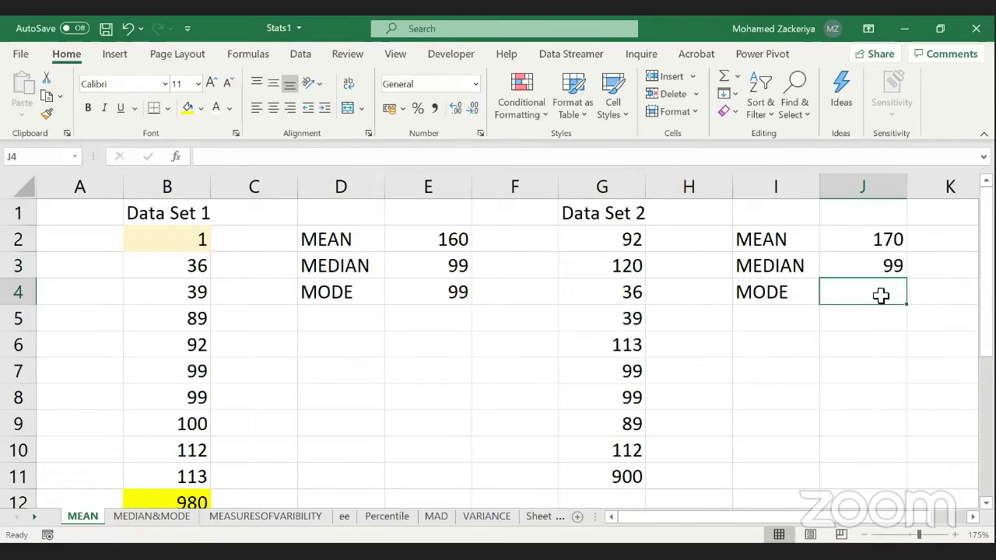
Step: Calculate the mode of Data Set 2 in cell J4 with =MODE(G2:G11)
{"action": "type", "text": "=M"}
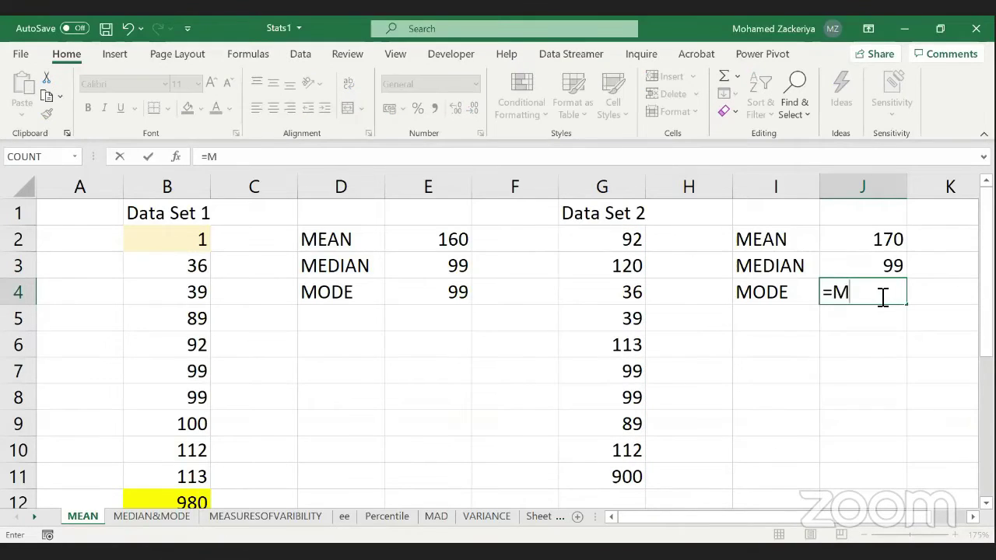
{"action": "type", "text": "ODE("}
{"action": "left_click", "coordinate": [771, 265]}
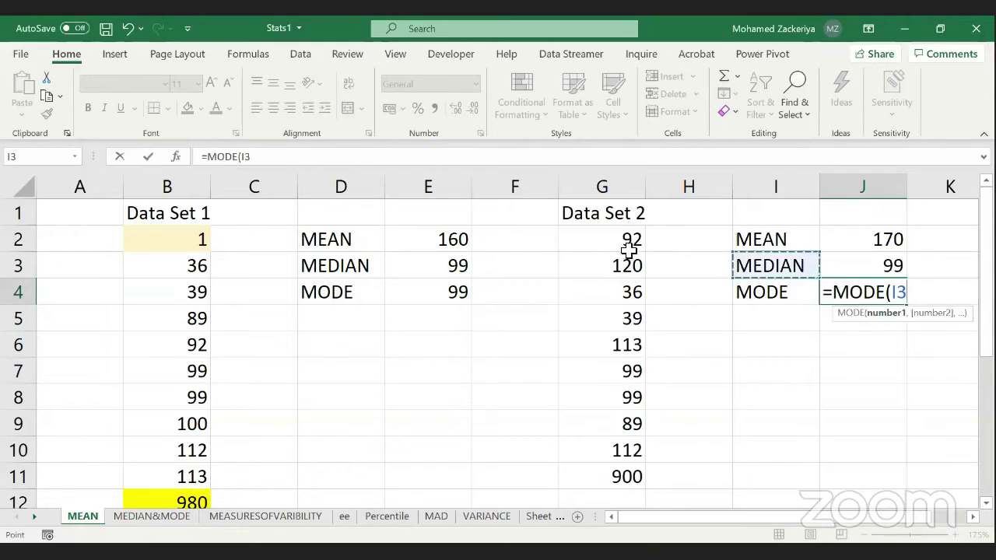
{"action": "left_click", "coordinate": [615, 240]}
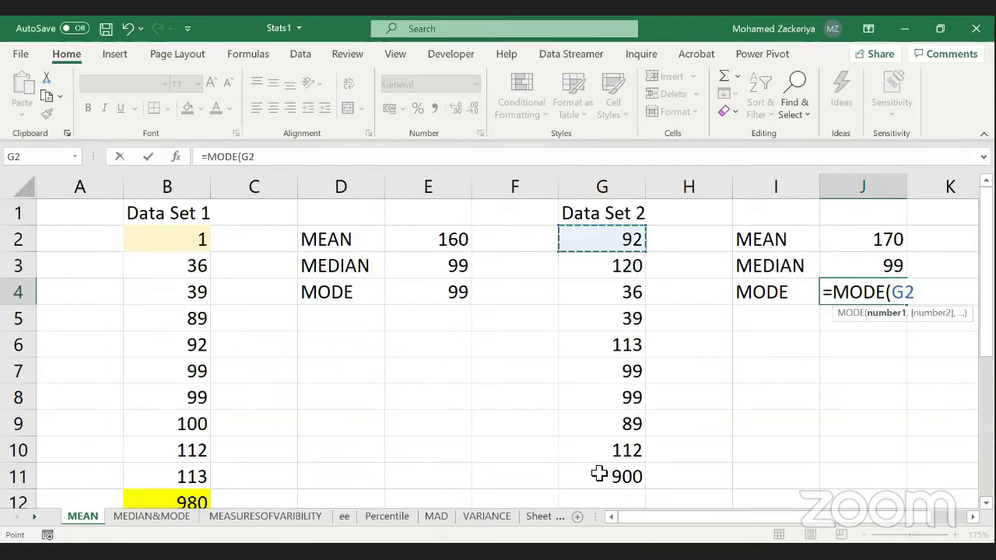
{"action": "left_click", "coordinate": [629, 467], "text": "shift"}
{"action": "key", "text": "Return"}
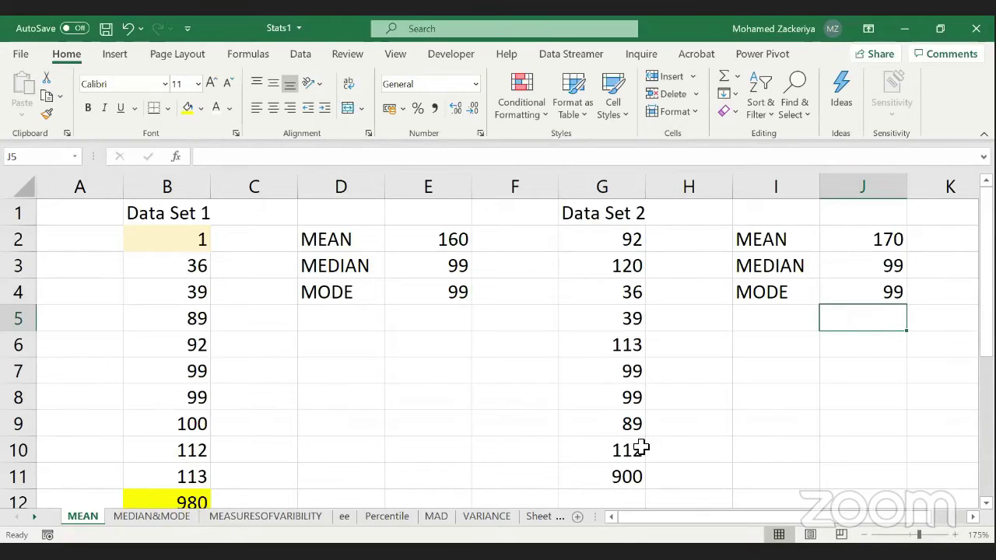
Step: Switch to the MEDIAN&MODE sheet and select the first data set's mean cell, C4
{"action": "left_click", "coordinate": [151, 517]}
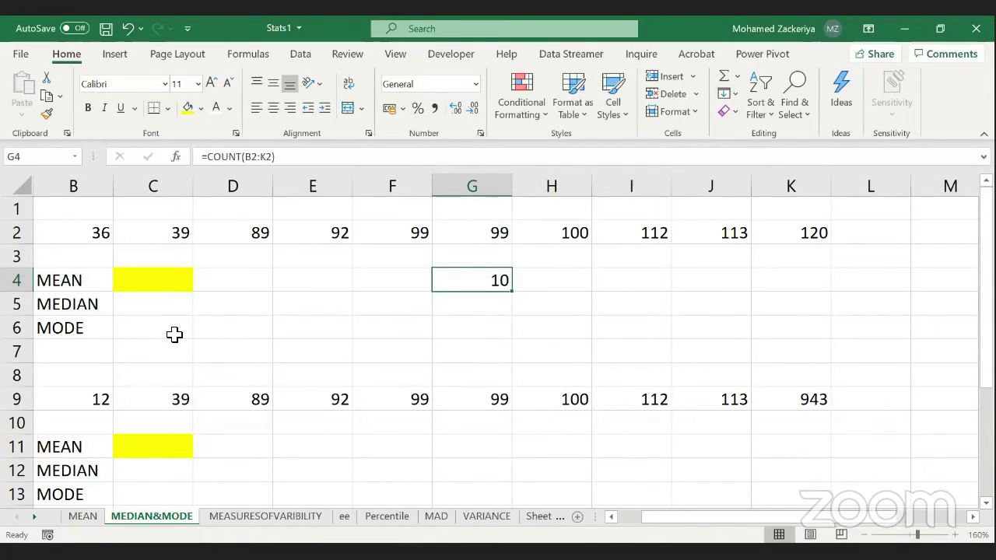
{"action": "left_click", "coordinate": [158, 446]}
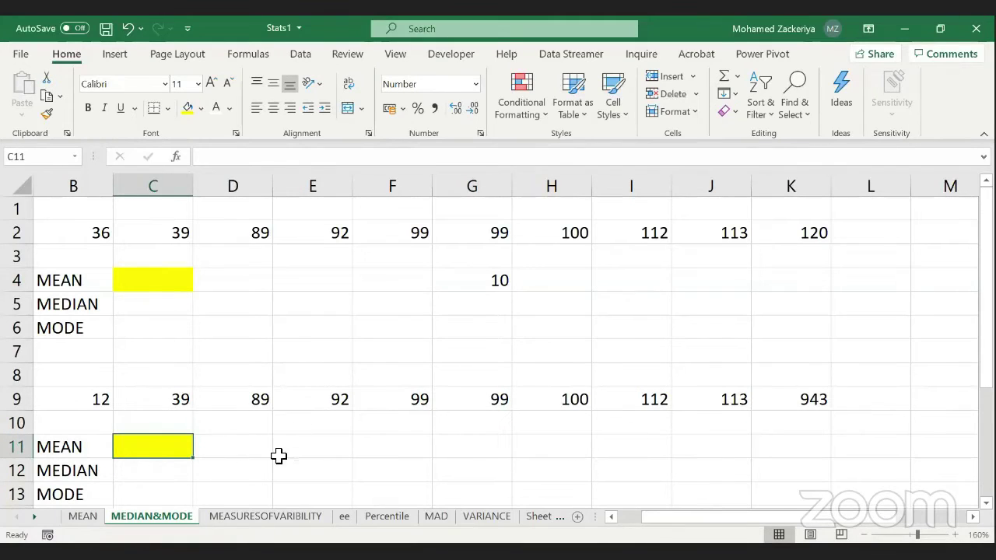
{"action": "left_click", "coordinate": [152, 285]}
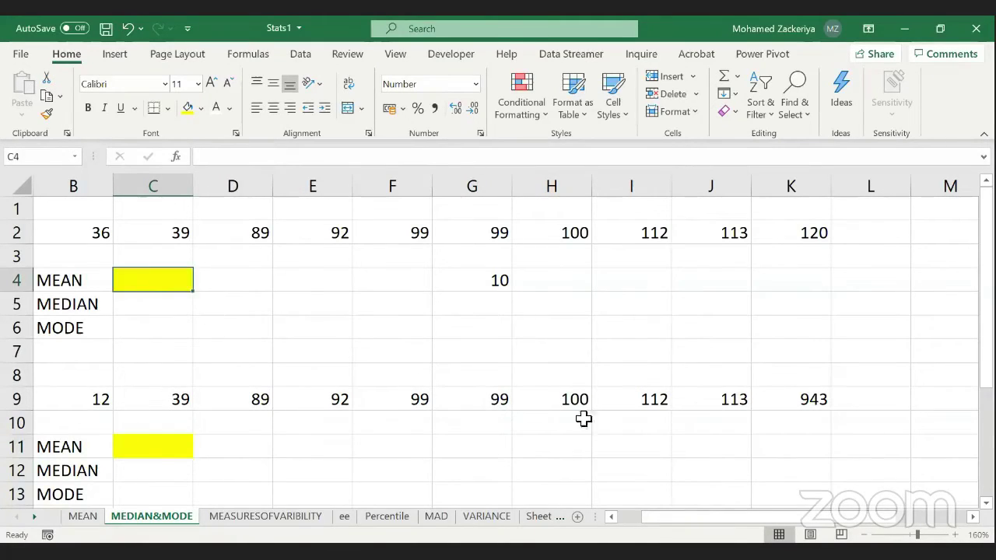
{"action": "left_click", "coordinate": [825, 230]}
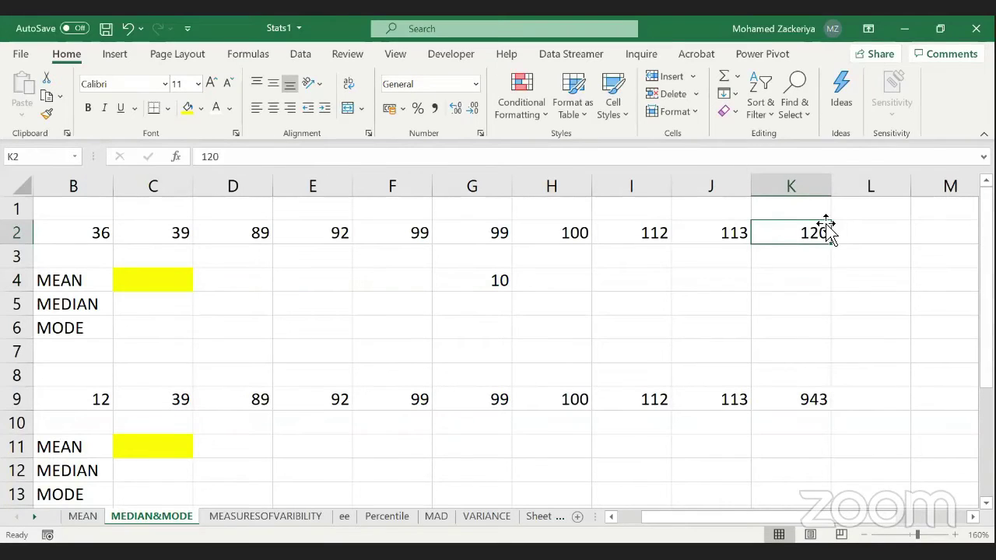
{"action": "left_click", "coordinate": [171, 279]}
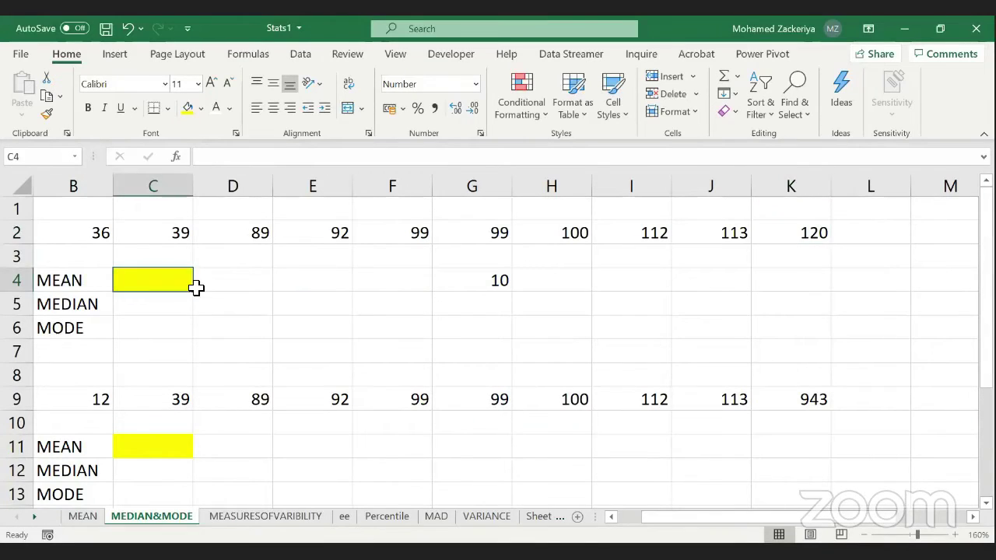
{"action": "type", "text": "="}
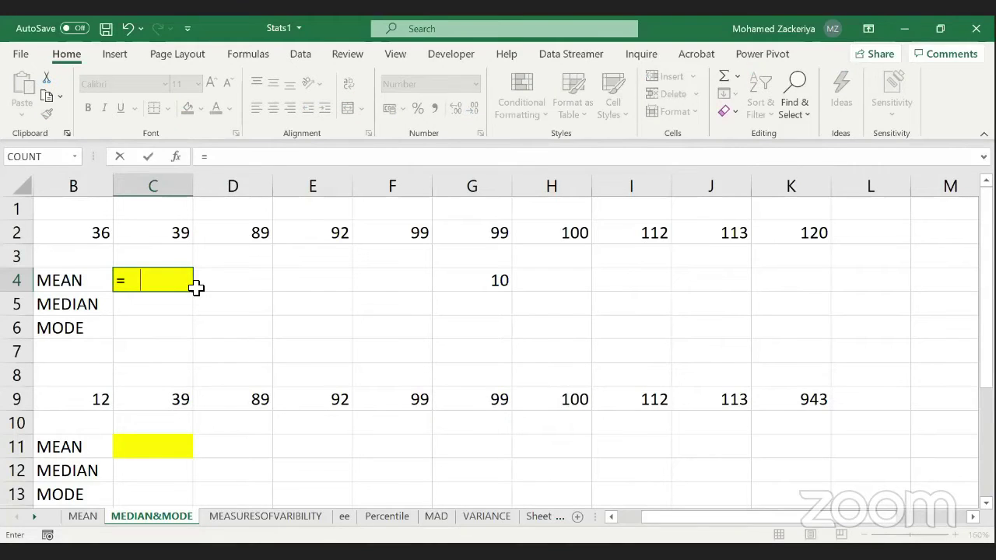
{"action": "type", "text": "ME"}
{"action": "key", "text": "BackSpace"}
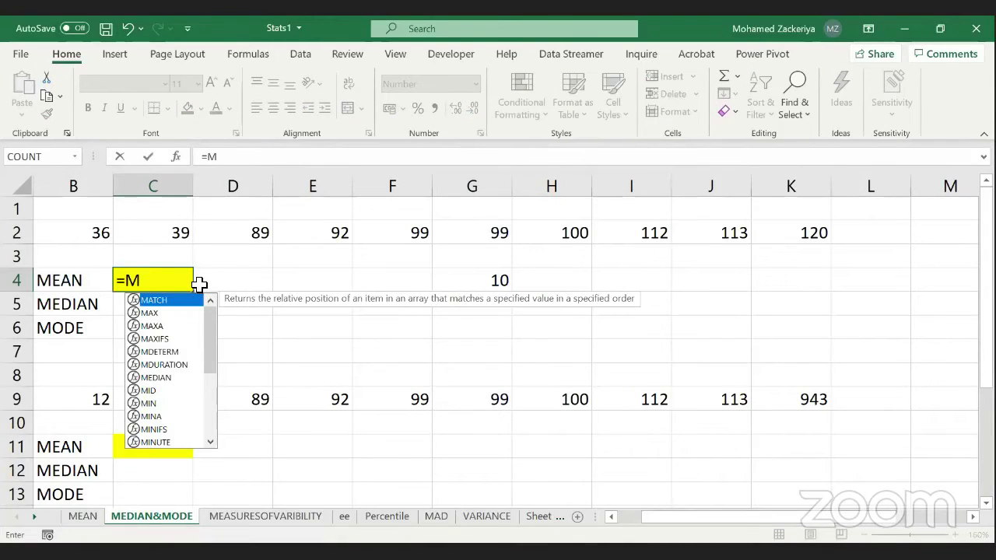
{"action": "type", "text": "EAN("}
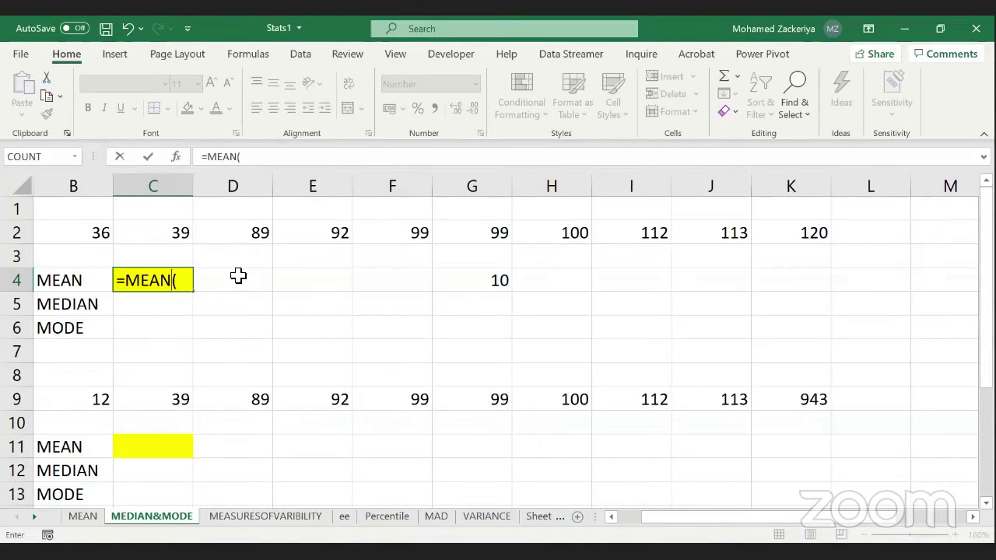
{"action": "key", "text": "Escape"}
Step: Calculate the mean of the row 2 values in cell C4 with =AVERAGE(B2:K2)
{"action": "type", "text": "="}
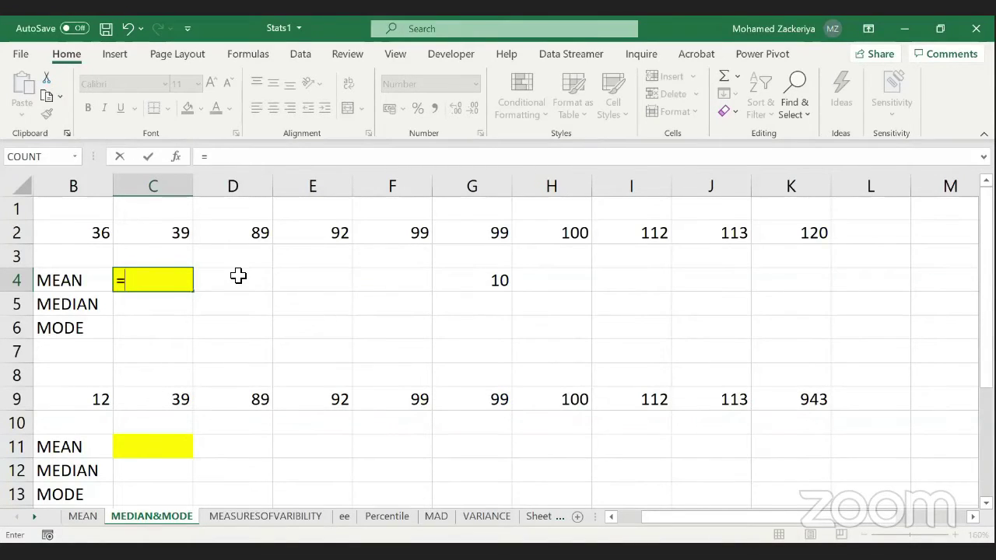
{"action": "type", "text": "A"}
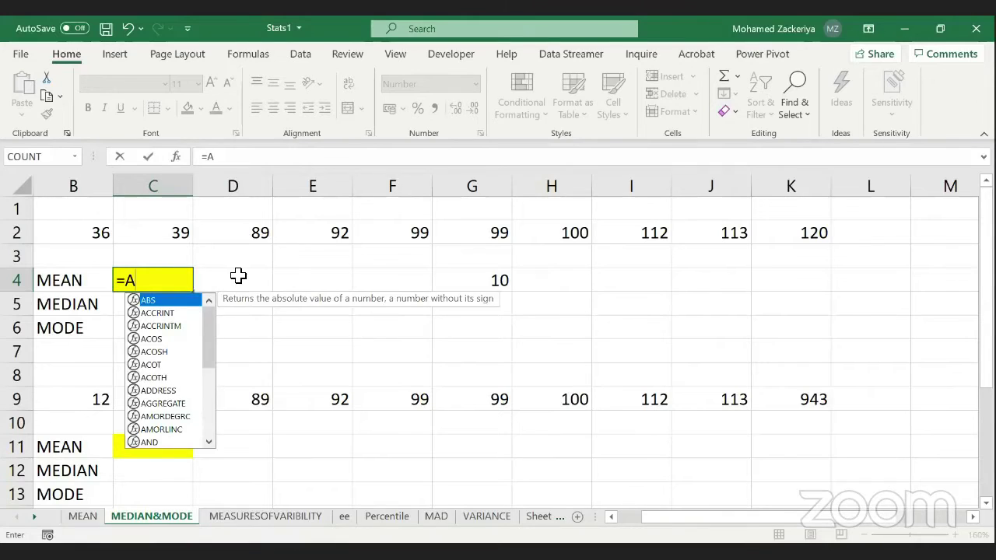
{"action": "type", "text": "VERAGE("}
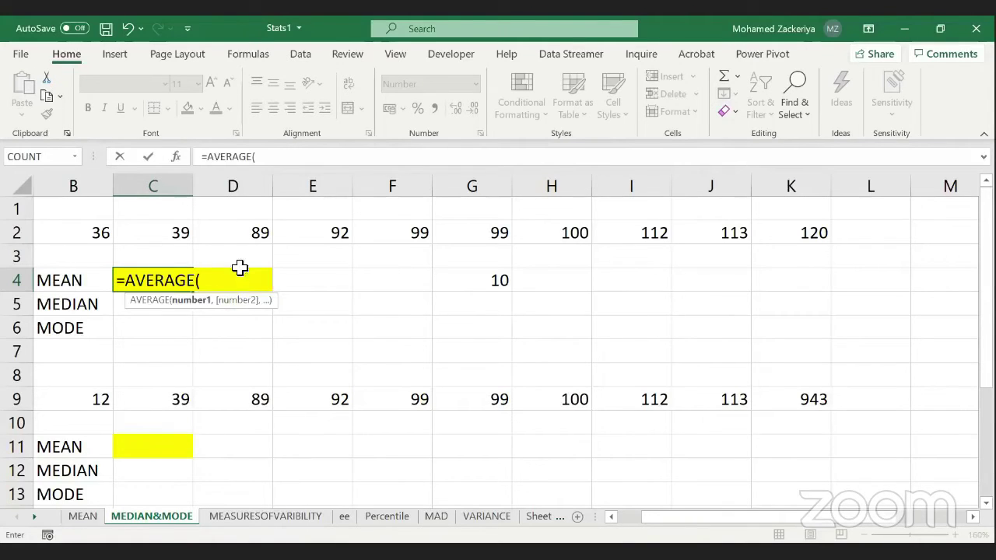
{"action": "left_click", "coordinate": [108, 232]}
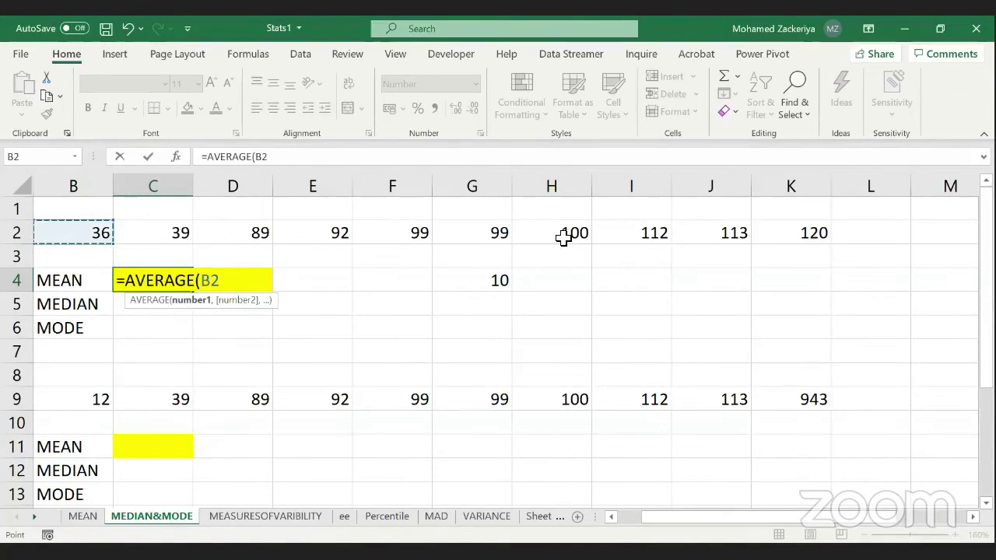
{"action": "left_click", "coordinate": [754, 232], "text": "shift"}
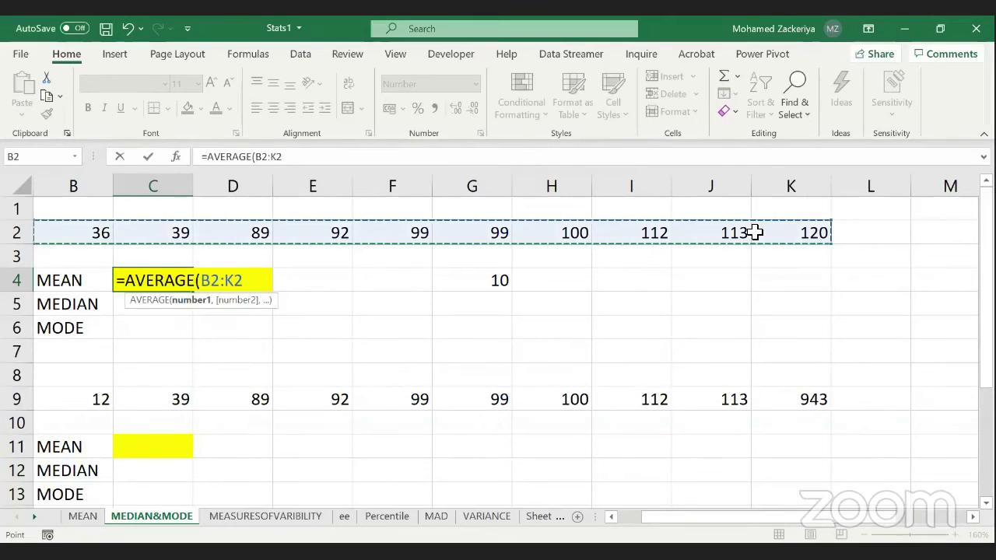
{"action": "key", "text": "Return"}
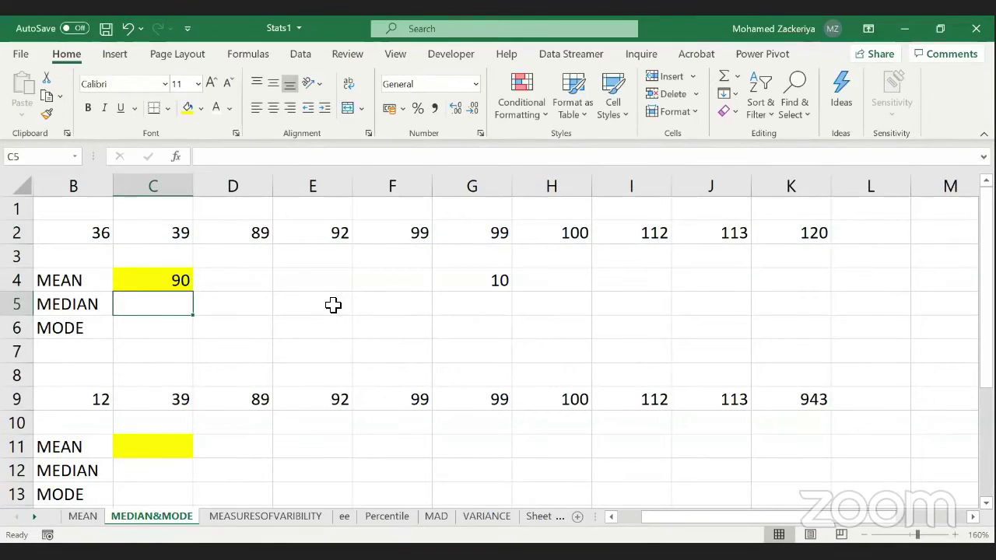
Step: Calculate the median of the row 2 values in cell C5 with MEDIAN over B2:K2
{"action": "type", "text": "="}
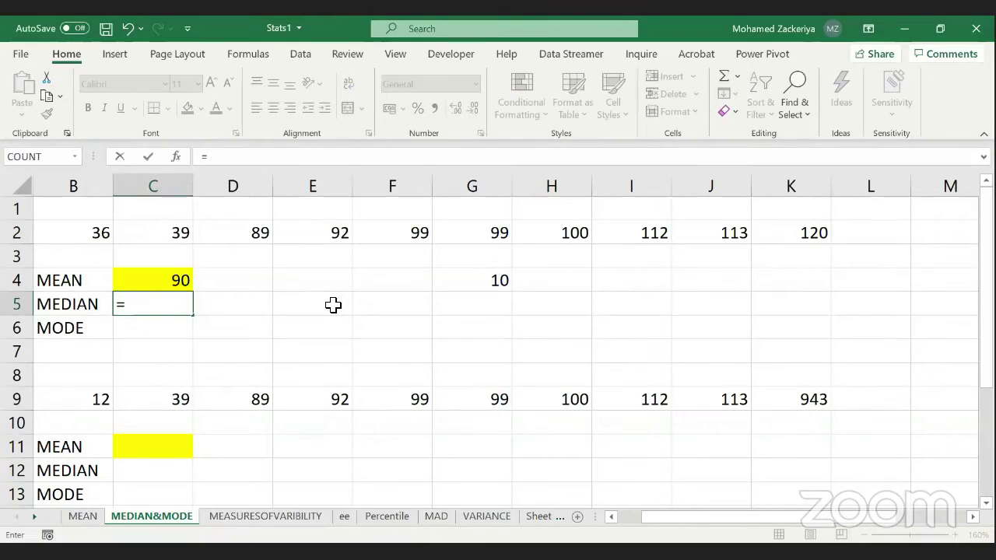
{"action": "type", "text": "MEDIAN("}
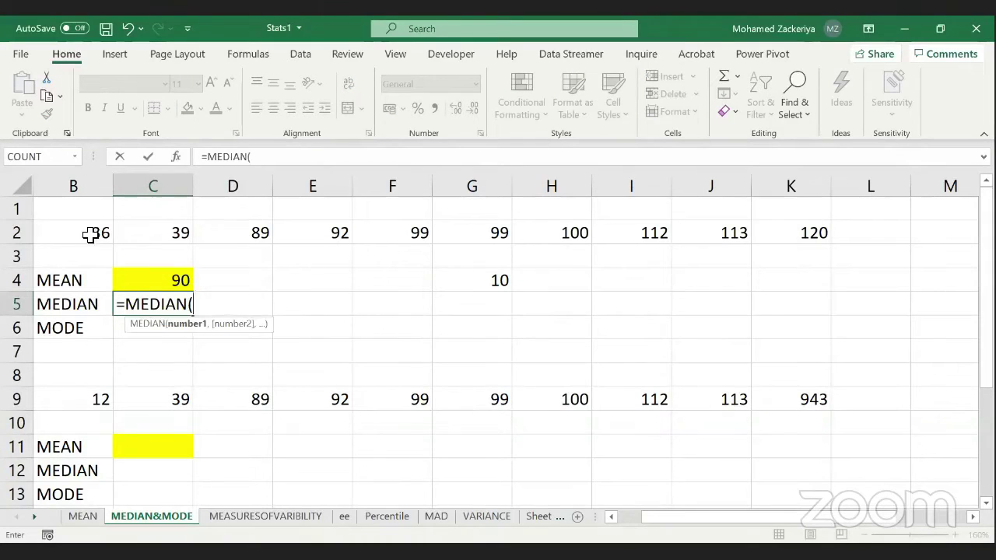
{"action": "left_click", "coordinate": [91, 233]}
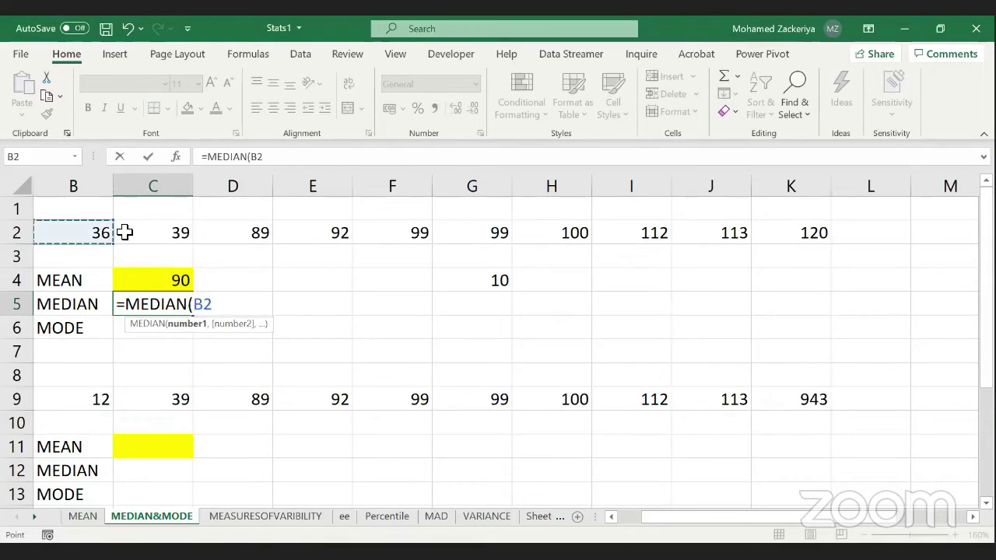
{"action": "left_click", "coordinate": [807, 232], "text": "shift"}
{"action": "key", "text": "Return"}
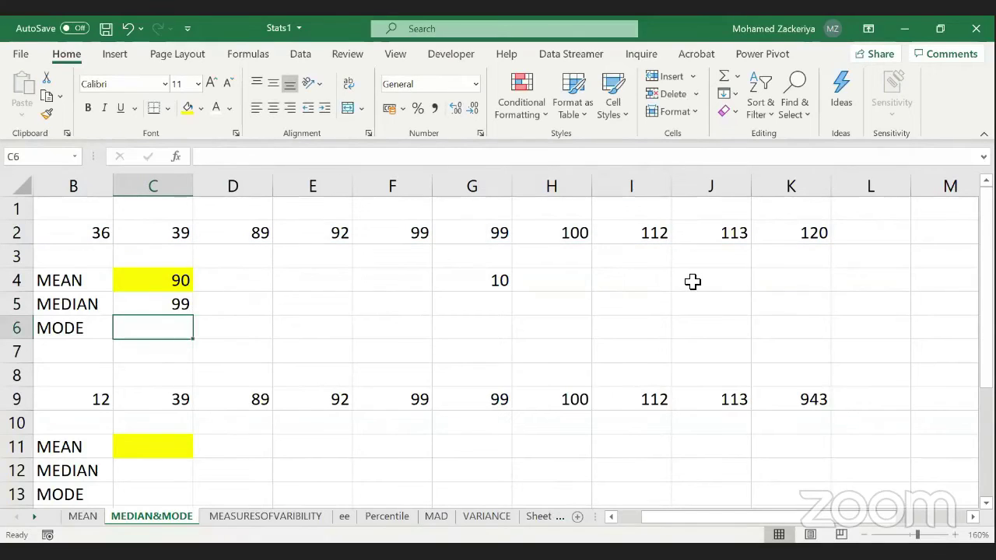
Step: Calculate the mode of the row 2 values in cell C6 with =MODE(B2:K2)
{"action": "type", "text": "="}
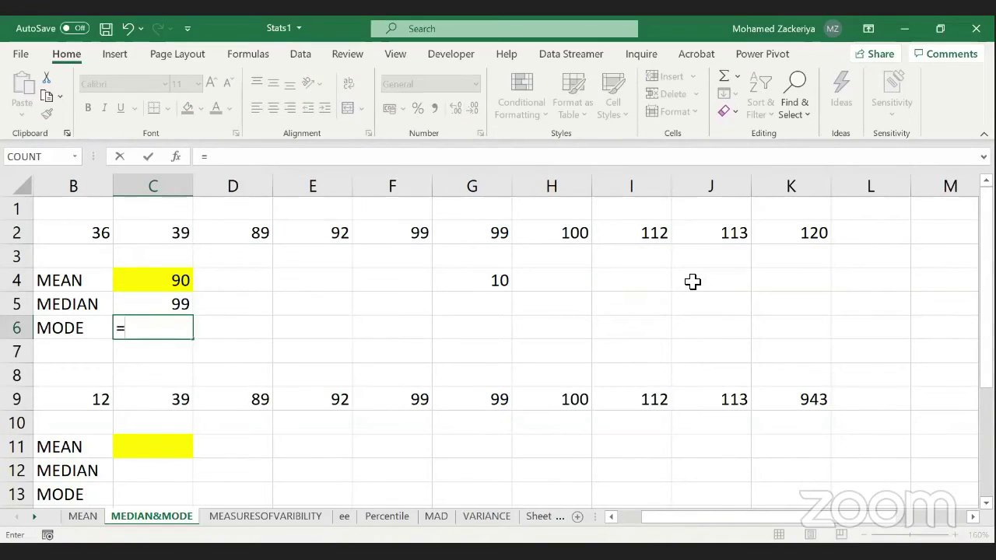
{"action": "type", "text": "MODE("}
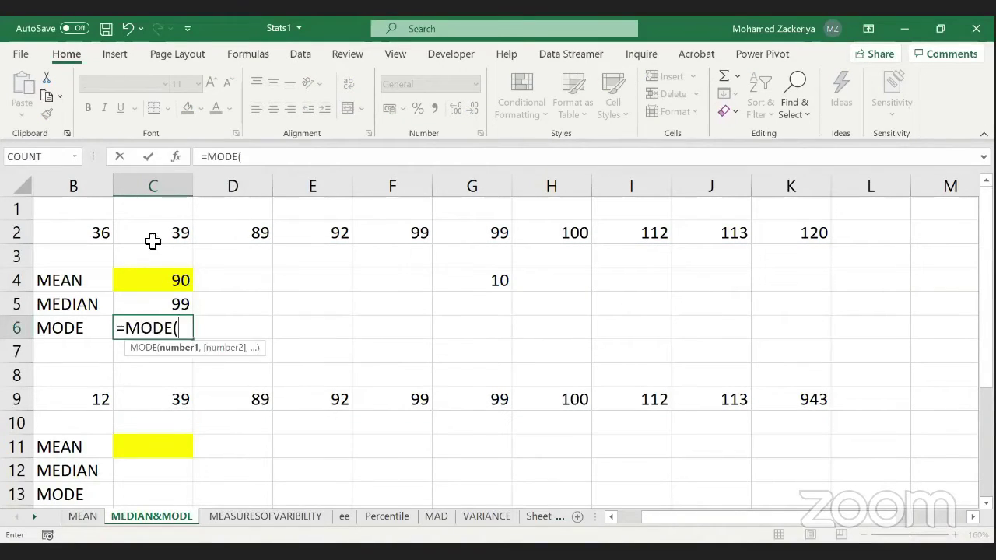
{"action": "left_click", "coordinate": [106, 233]}
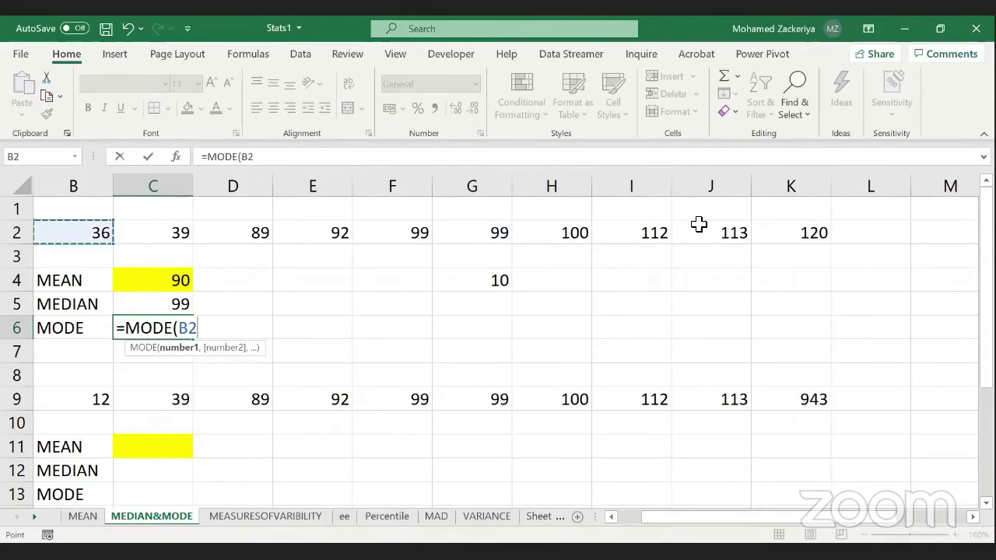
{"action": "left_click", "coordinate": [780, 230], "text": "shift"}
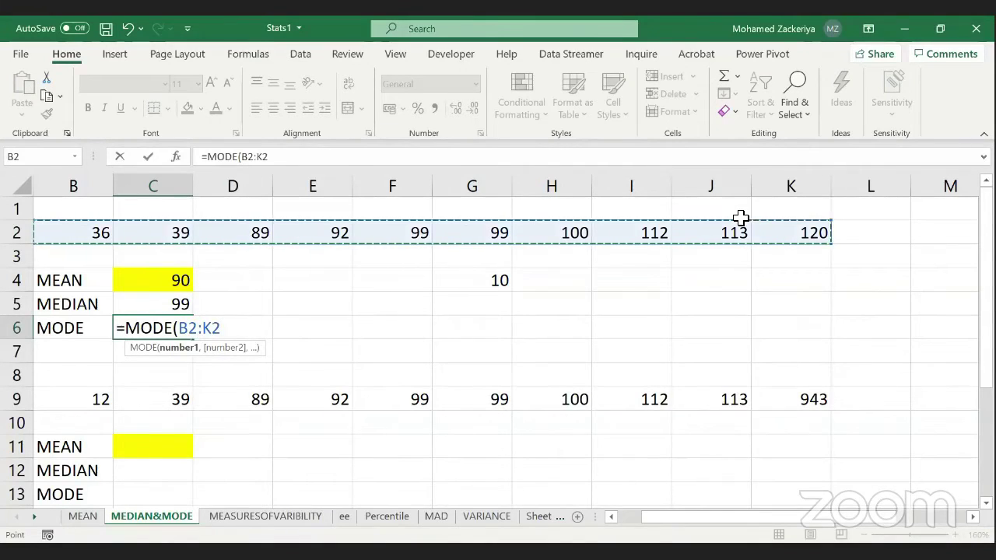
{"action": "key", "text": "Return"}
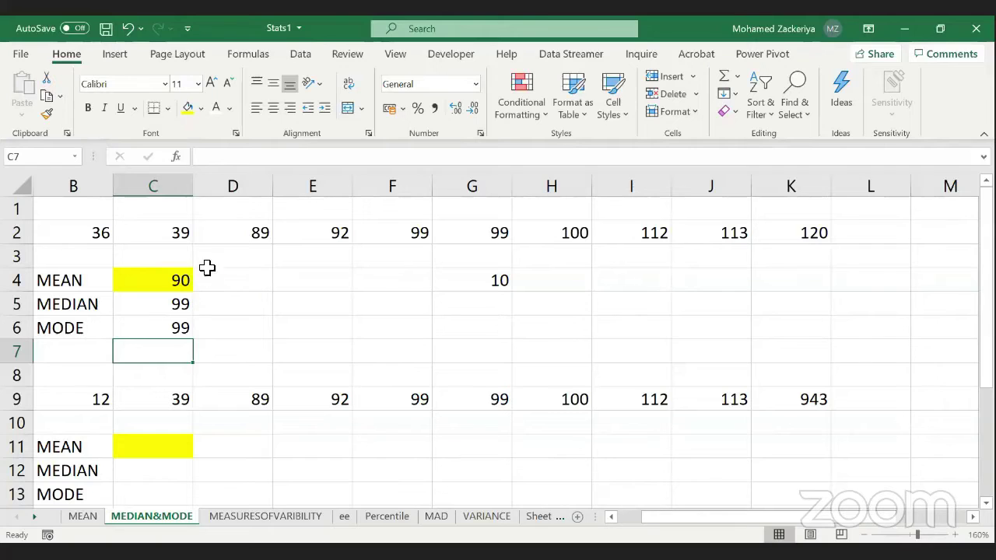
Step: Try to calculate the mean of the row 9 values in cell C11 with an AVEAGE formula starting at B9
{"action": "left_click", "coordinate": [174, 286]}
{"action": "scroll", "coordinate": [211, 311], "scroll_direction": "down", "scroll_amount": 1}
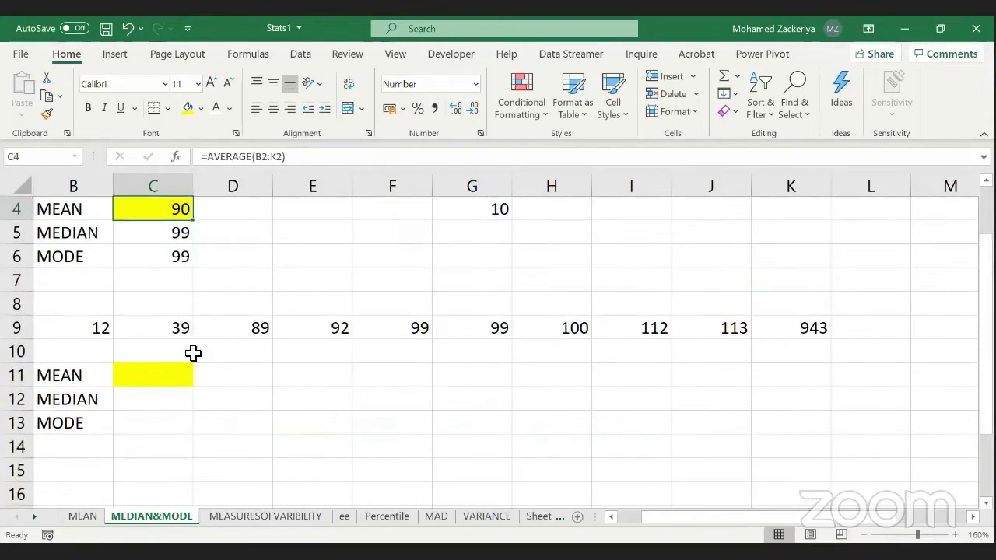
{"action": "left_click", "coordinate": [182, 375]}
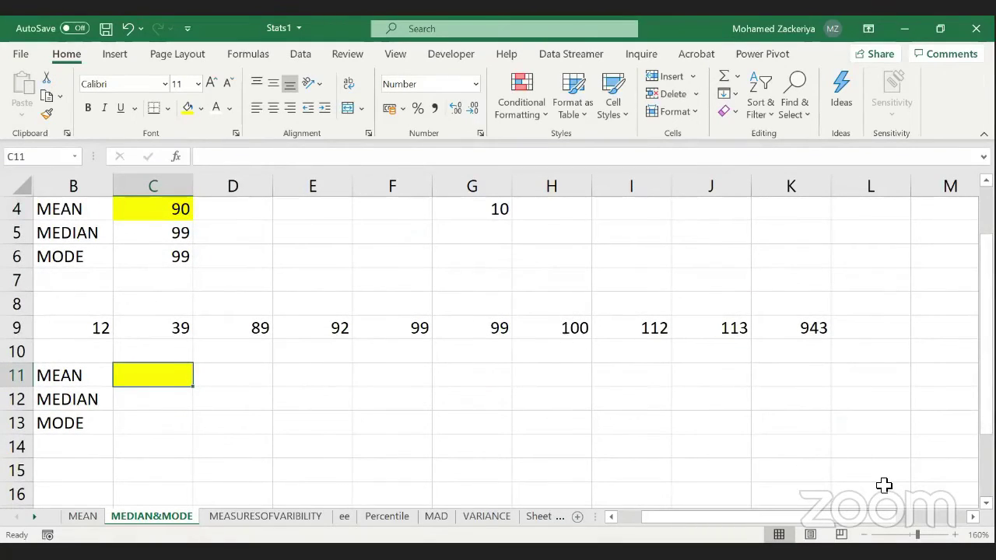
{"action": "type", "text": "=A"}
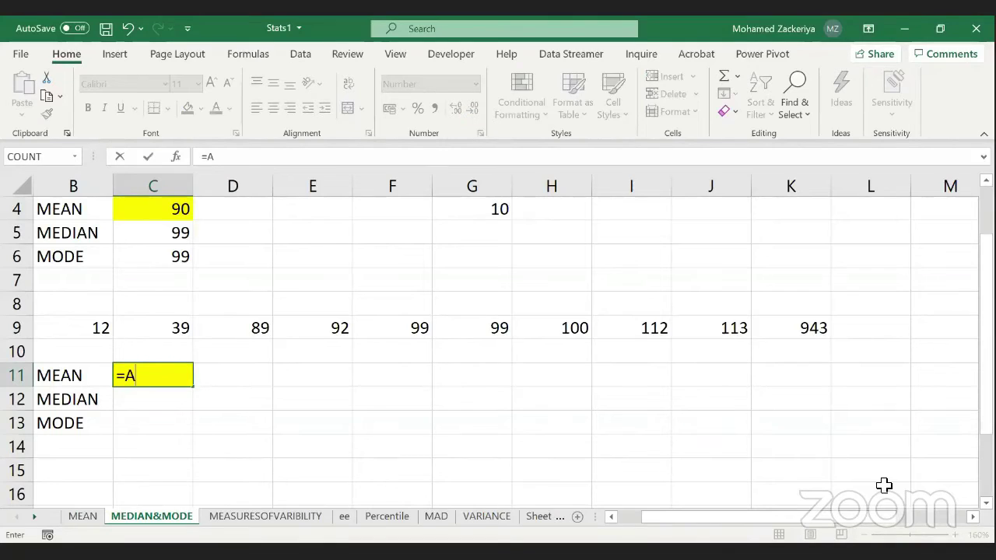
{"action": "type", "text": "VEAGE("}
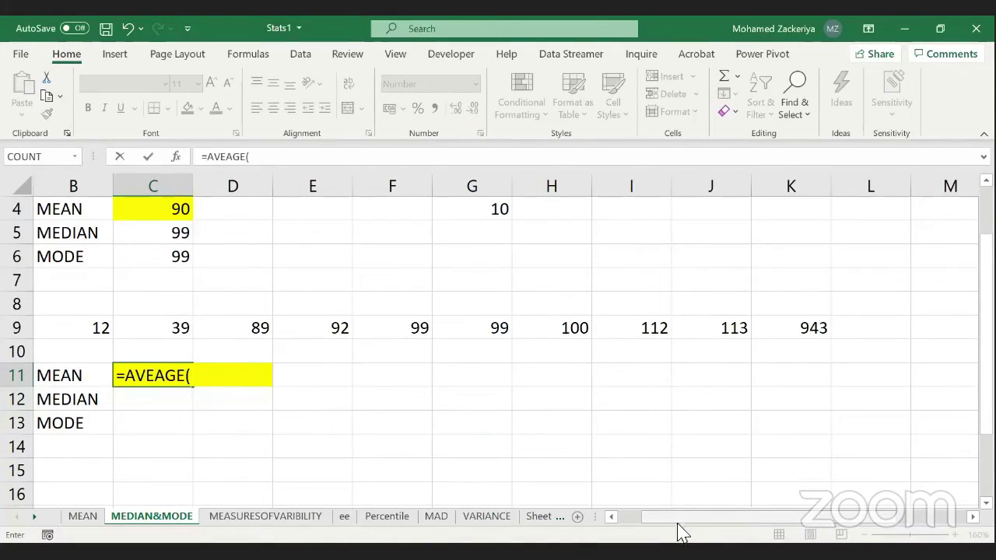
{"action": "scroll", "coordinate": [677, 519], "scroll_direction": "left", "scroll_amount": 1}
{"action": "left_click", "coordinate": [185, 343]}
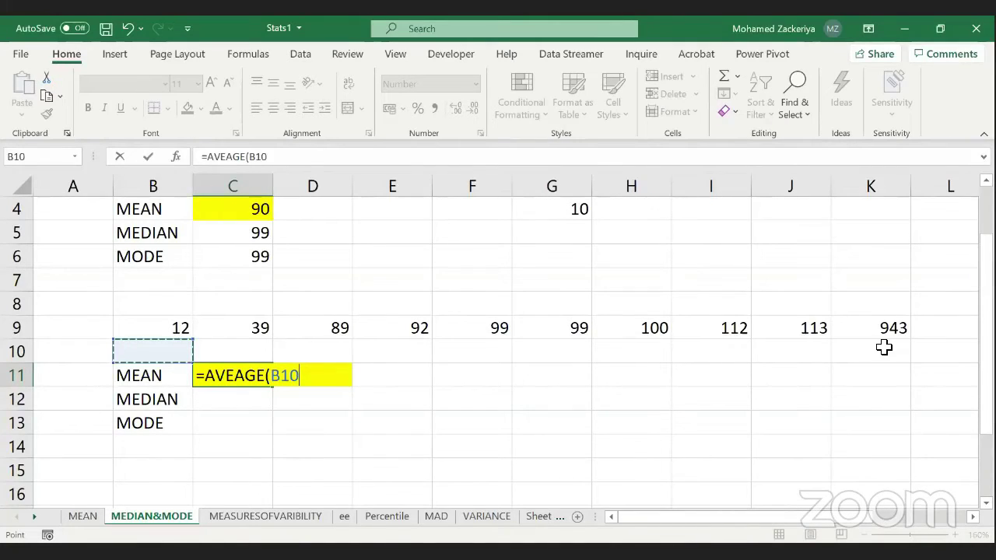
{"action": "left_click", "coordinate": [710, 422]}
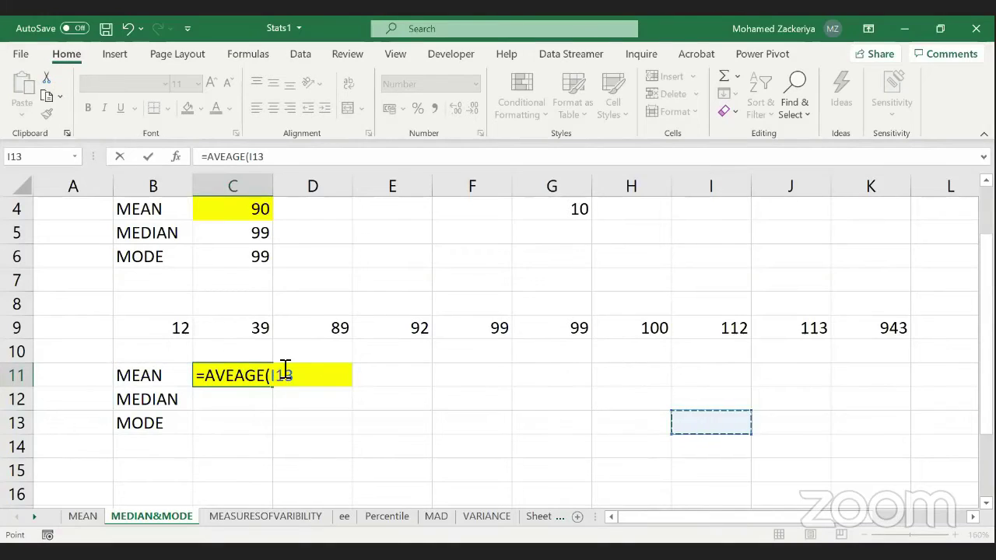
{"action": "key", "text": "BackSpace"}
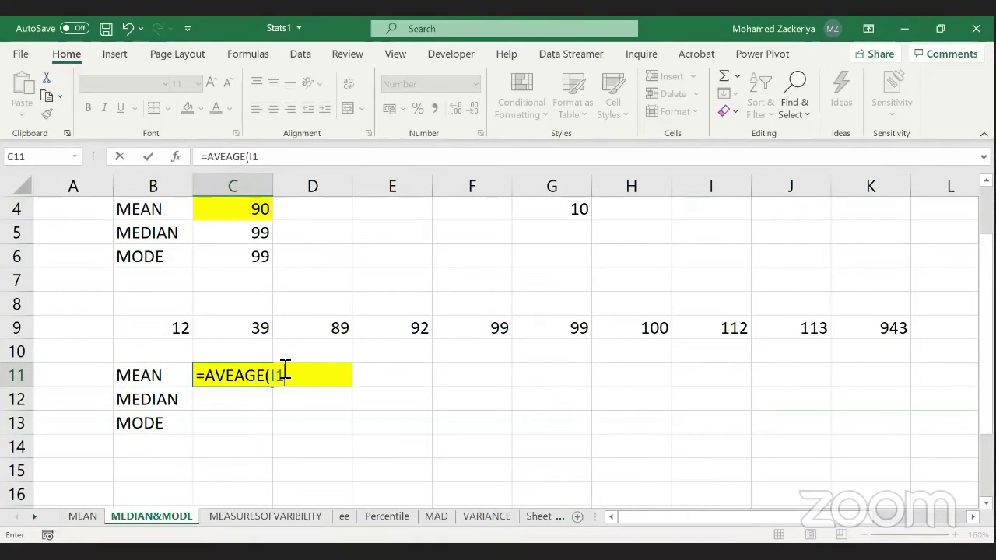
{"action": "left_click", "coordinate": [183, 329]}
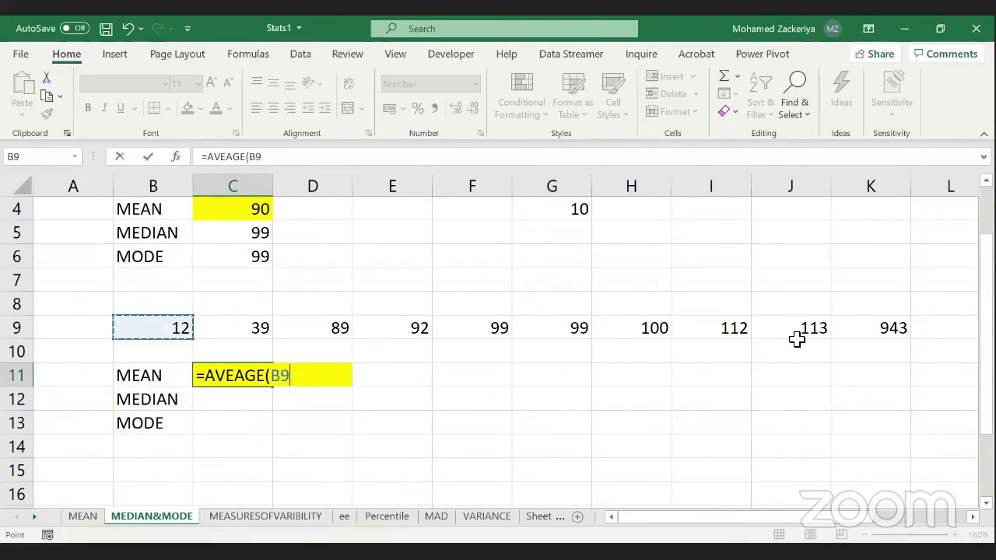
{"action": "key", "text": "ctrl+shift+Right"}
{"action": "key", "text": "Return"}
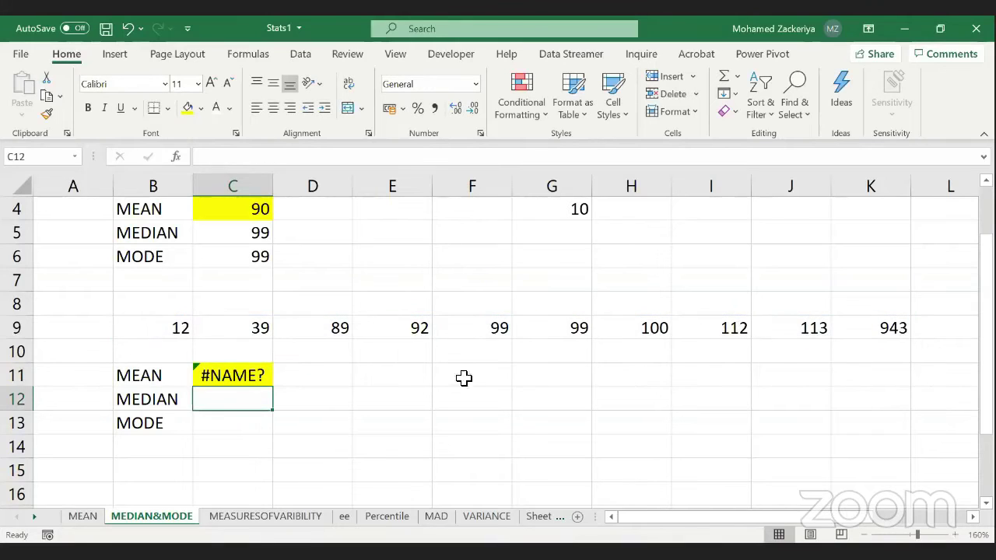
Step: Replace the faulty mean formula in cell C11 with =AVERAGE(B9:K9) for the row 9 values
{"action": "left_click_drag", "start_coordinate": [238, 360], "coordinate": [247, 381]}
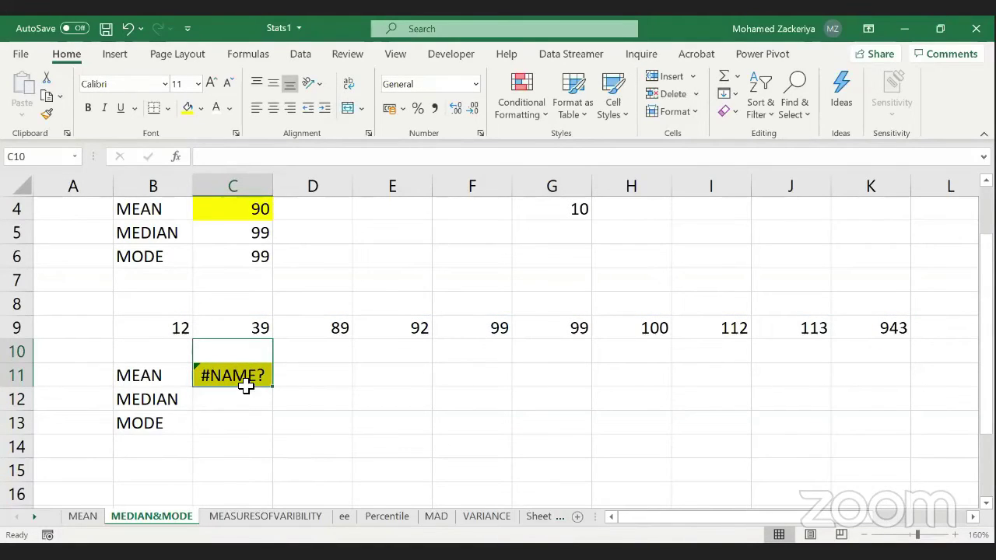
{"action": "left_click", "coordinate": [247, 380]}
{"action": "key", "text": "Delete"}
{"action": "type", "text": "="}
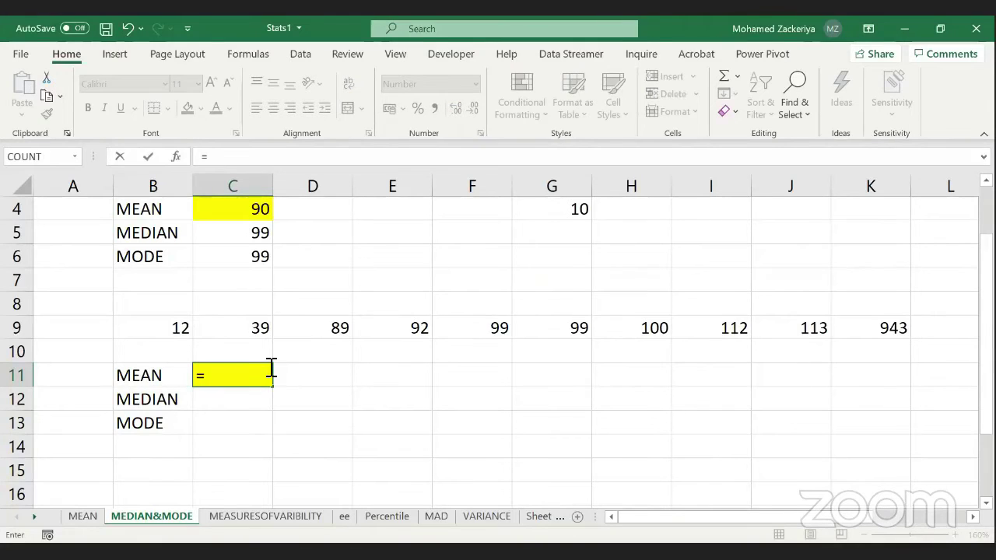
{"action": "type", "text": "AVERAGE"}
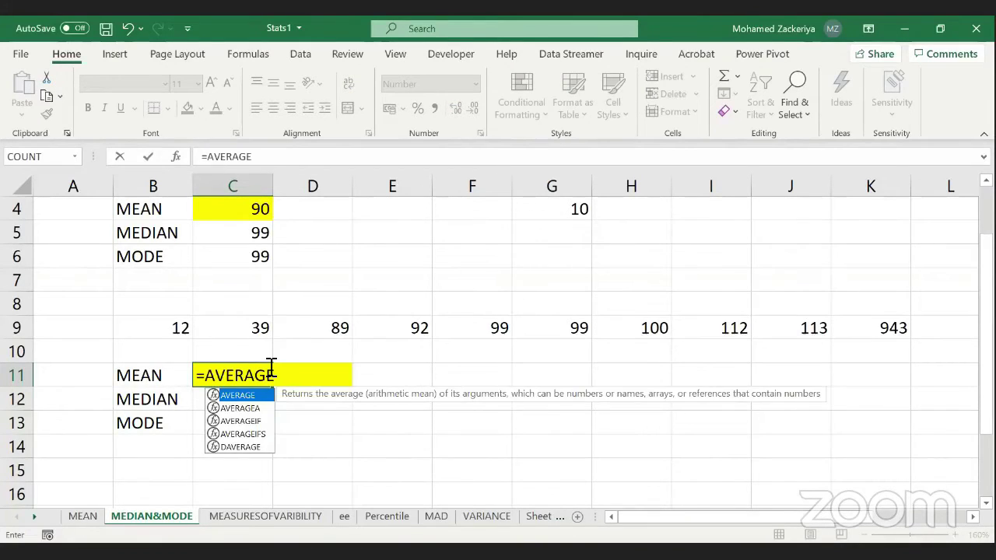
{"action": "type", "text": "("}
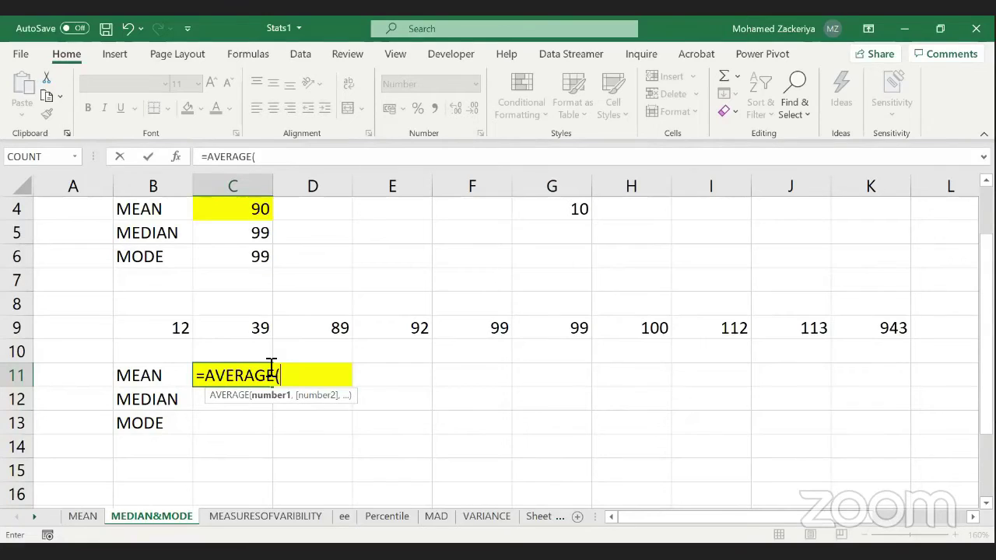
{"action": "left_click", "coordinate": [189, 329]}
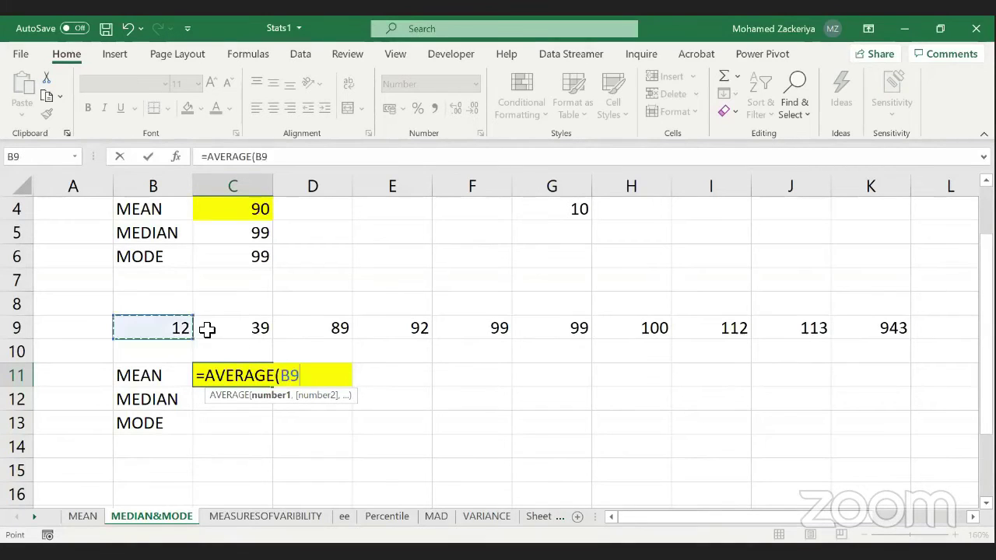
{"action": "left_click", "coordinate": [837, 331], "text": "shift"}
{"action": "key", "text": "Return"}
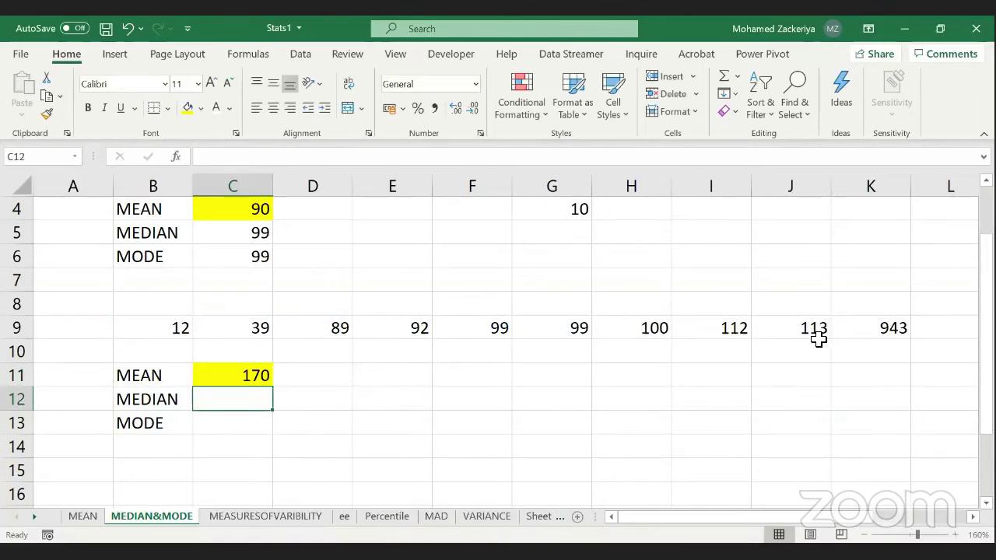
Step: Calculate the median of the row 9 values in cell C12 with =MEDIAN(B9:K9)
{"action": "type", "text": "="}
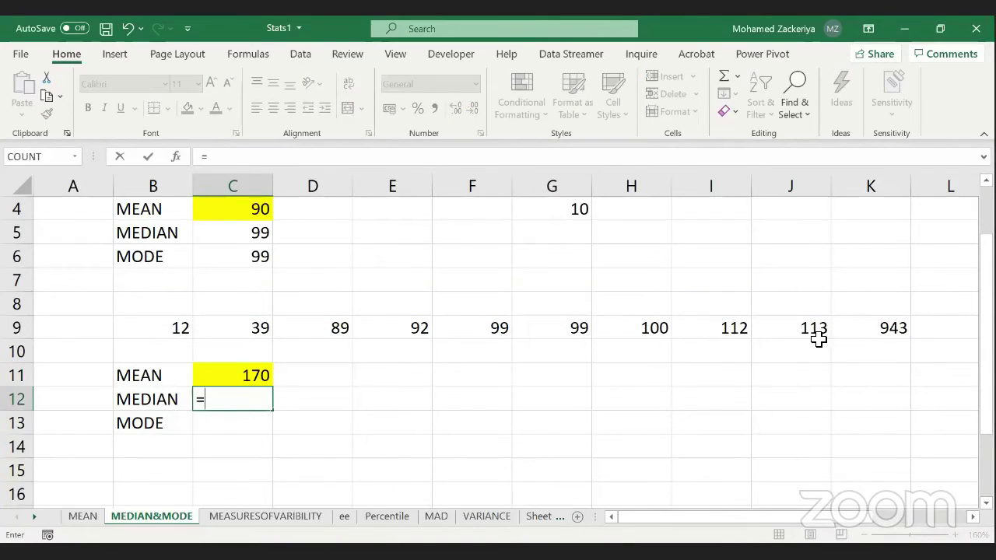
{"action": "type", "text": "MEDIAN"}
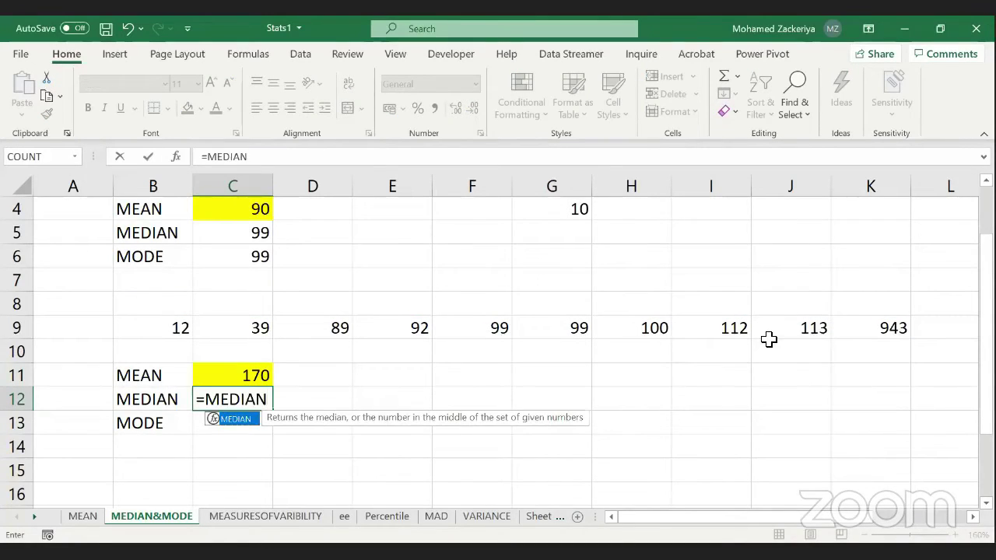
{"action": "type", "text": "("}
{"action": "left_click", "coordinate": [161, 335]}
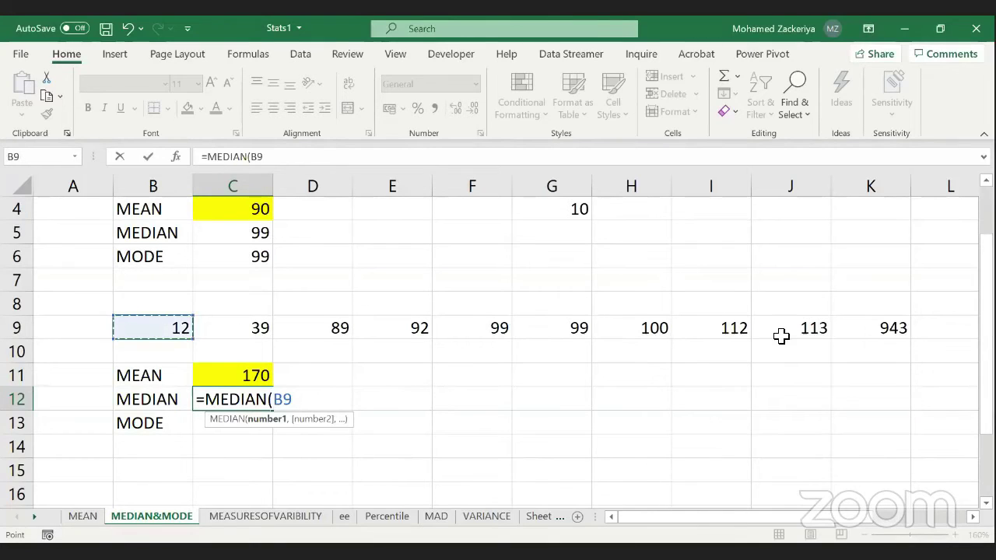
{"action": "left_click", "coordinate": [839, 331], "text": "shift"}
{"action": "key", "text": "Return"}
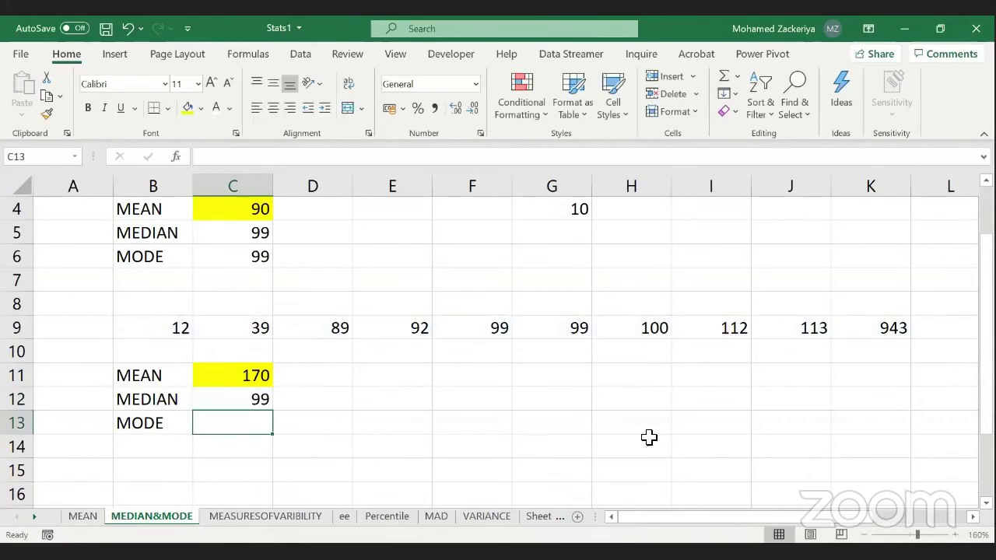
Step: Calculate the mode of the row 9 values in cell C13 with =MODE(B9:K9)
{"action": "type", "text": "="}
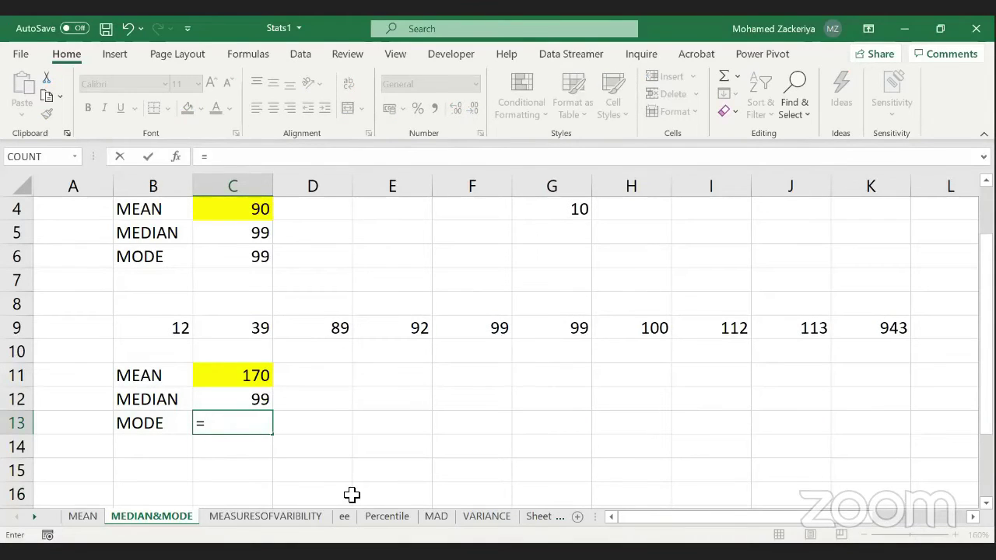
{"action": "type", "text": "MODE("}
{"action": "left_click", "coordinate": [233, 334]}
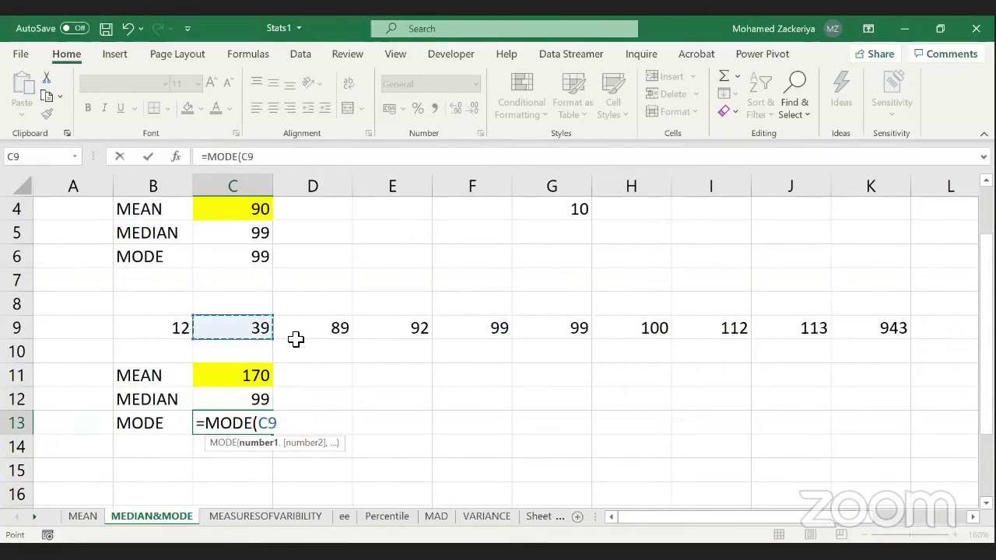
{"action": "left_click_drag", "start_coordinate": [680, 324], "coordinate": [193, 332]}
{"action": "left_click", "coordinate": [176, 329]}
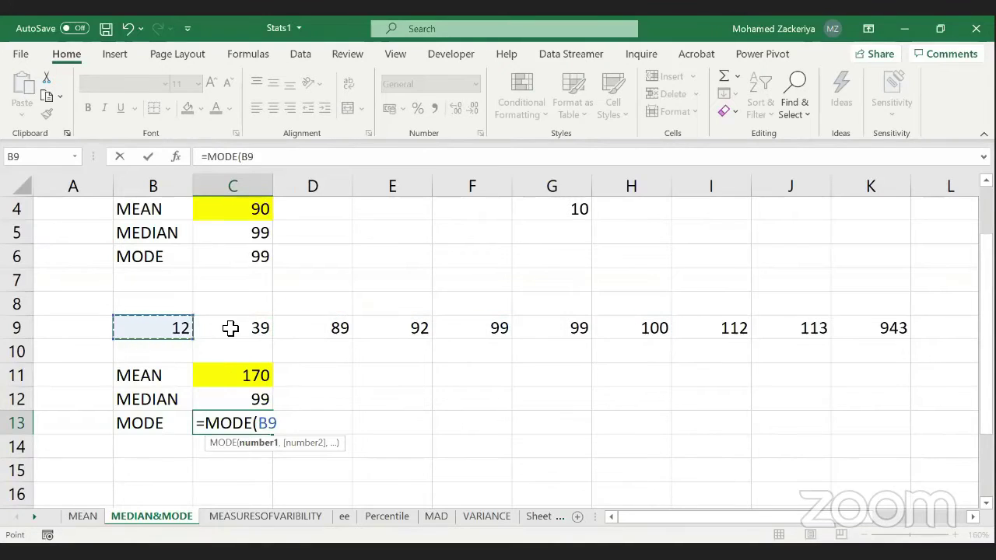
{"action": "left_click", "coordinate": [861, 333], "text": "shift"}
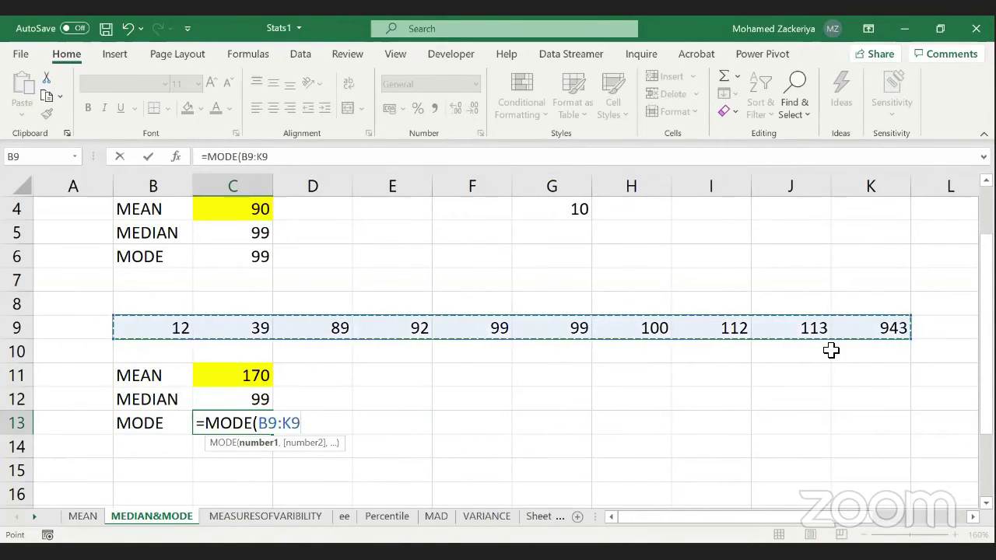
{"action": "key", "text": "Return"}
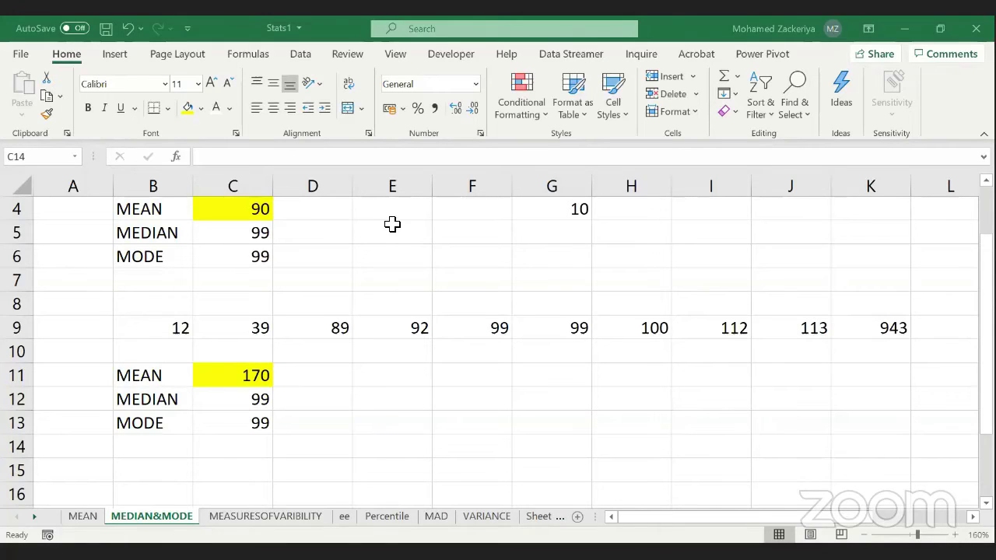
Step: Open the Percentile sheet and move the interquartile range picture below the data, starting at about row 11
{"action": "left_click", "coordinate": [287, 523]}
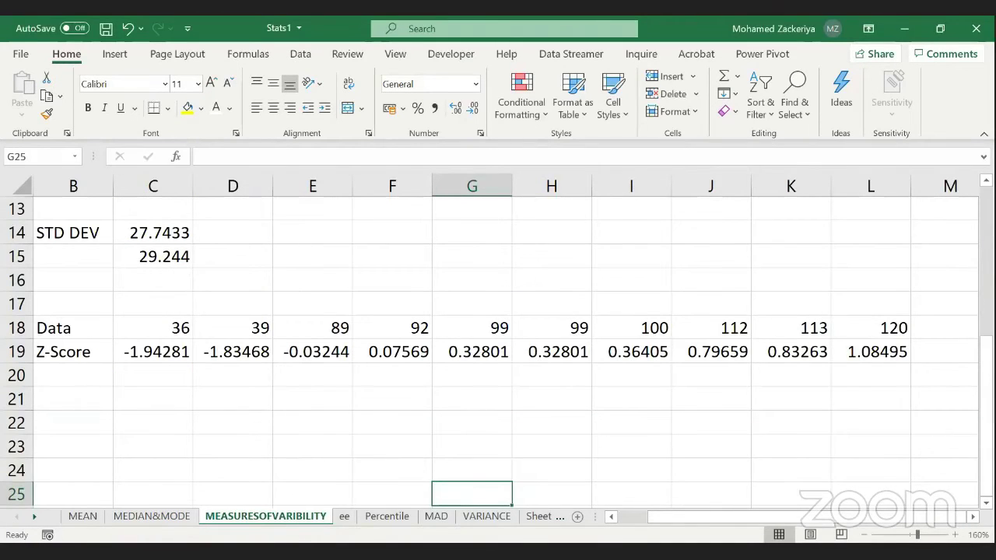
{"action": "left_click", "coordinate": [386, 517]}
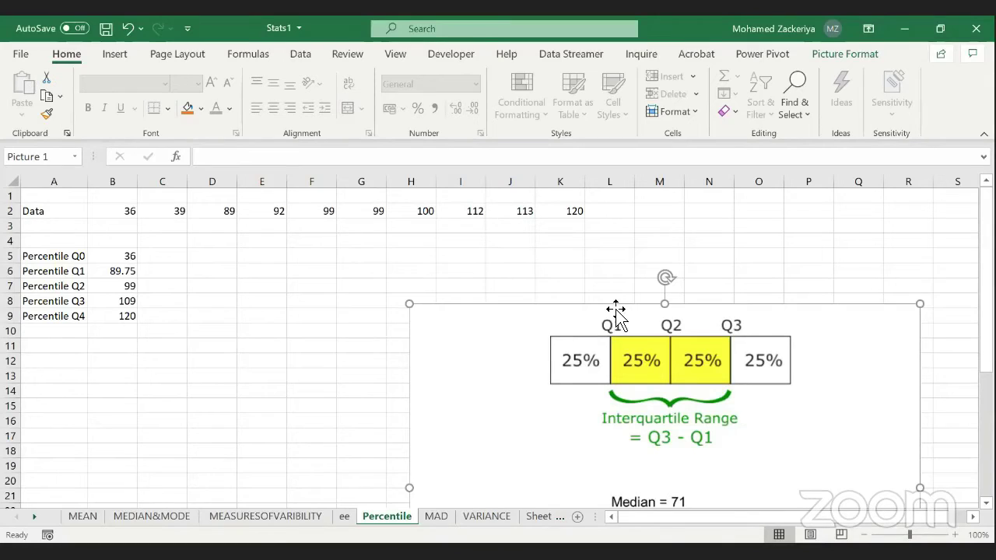
{"action": "left_click_drag", "start_coordinate": [616, 309], "coordinate": [474, 237]}
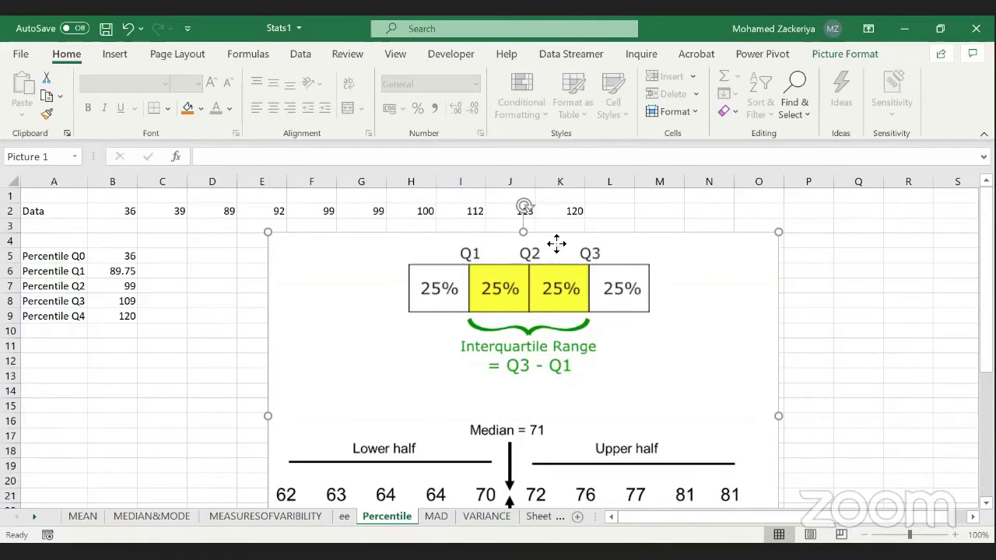
{"action": "left_click_drag", "start_coordinate": [558, 245], "coordinate": [646, 355]}
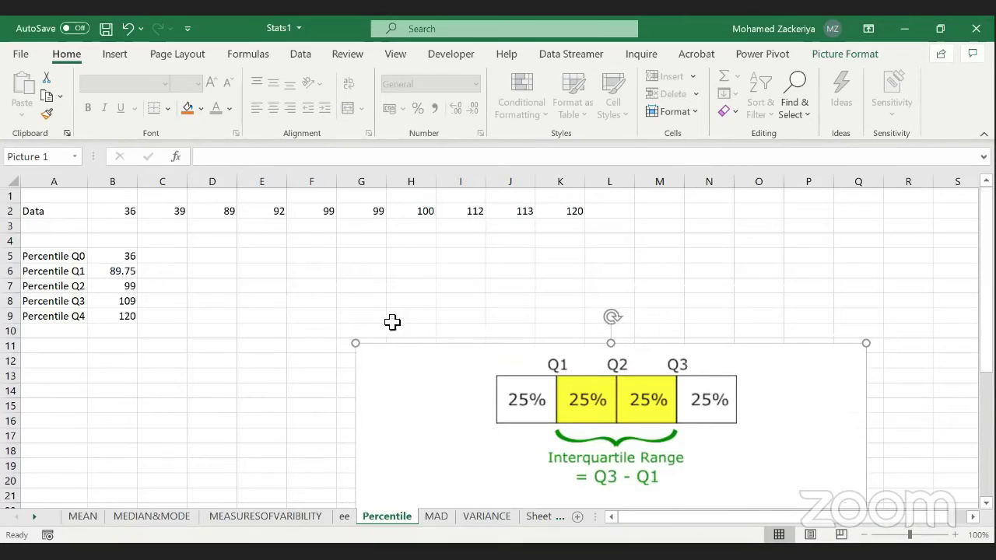
Step: Clear the existing percentile results for Q0 to Q4 in cells B5:B9
{"action": "left_click", "coordinate": [210, 245]}
{"action": "left_click_drag", "start_coordinate": [165, 213], "coordinate": [561, 214]}
{"action": "left_click", "coordinate": [374, 302]}
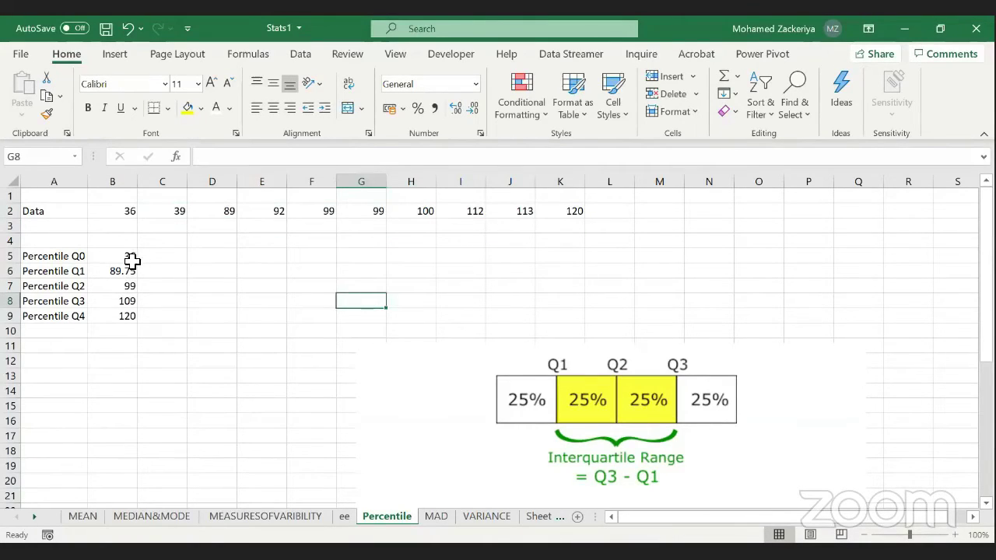
{"action": "left_click_drag", "start_coordinate": [133, 263], "coordinate": [139, 315]}
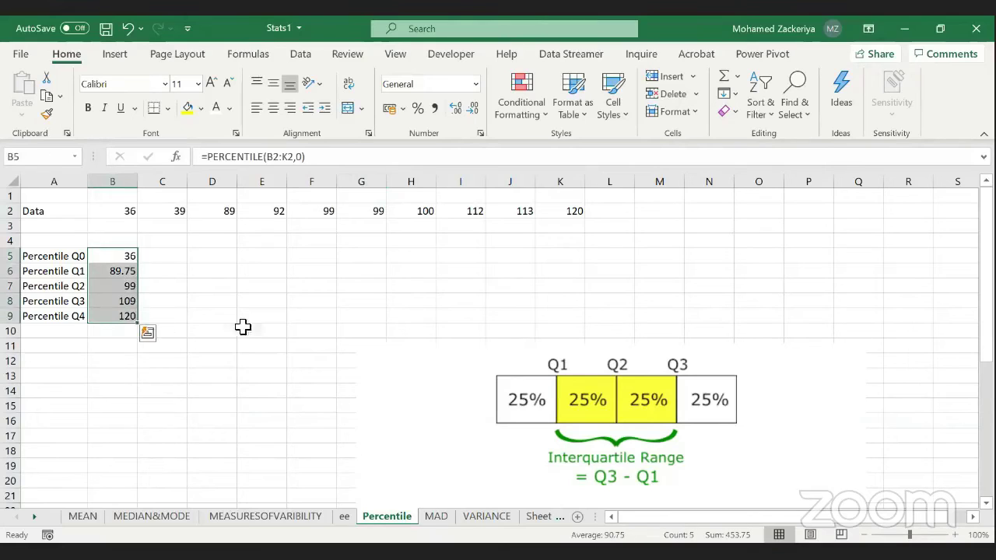
{"action": "key", "text": "Delete"}
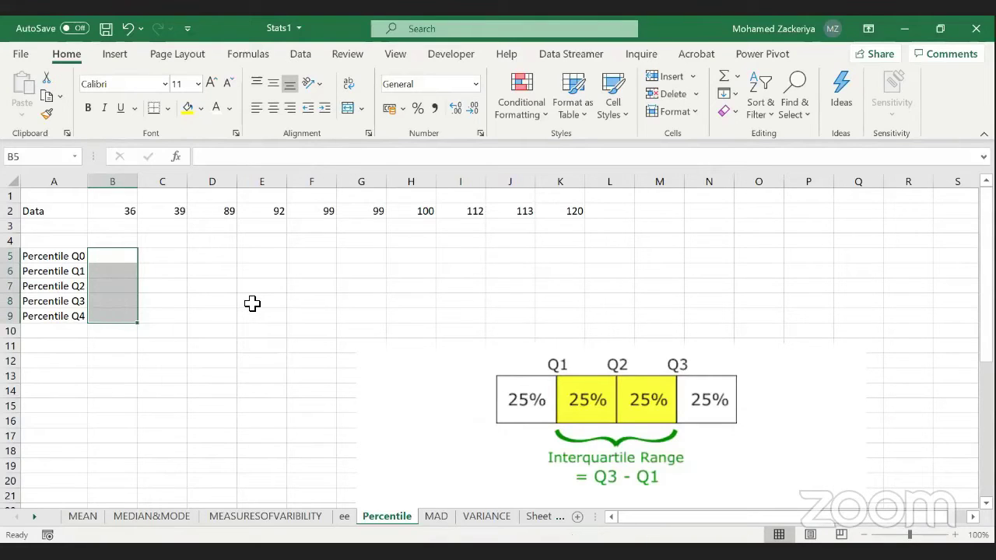
Step: Calculate Percentile Q0 of the row 2 data in cell B5 with =PERCENTILE(B2:K2,0)
{"action": "left_click", "coordinate": [112, 260]}
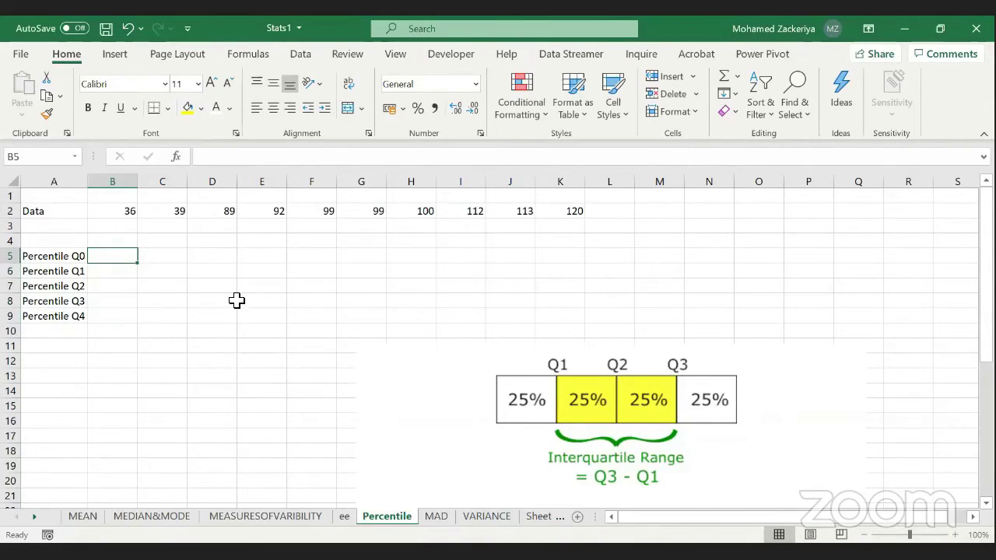
{"action": "type", "text": "=P"}
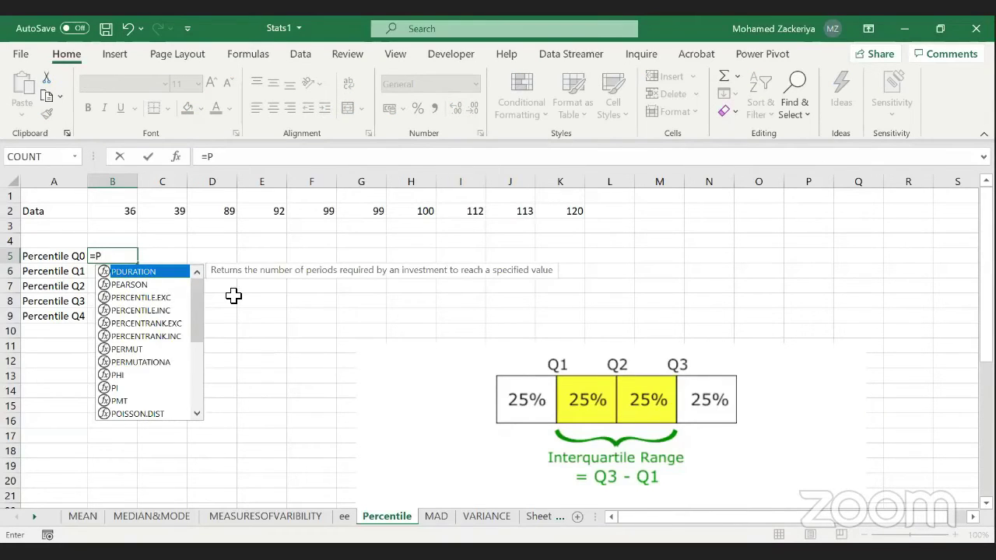
{"action": "type", "text": "ER"}
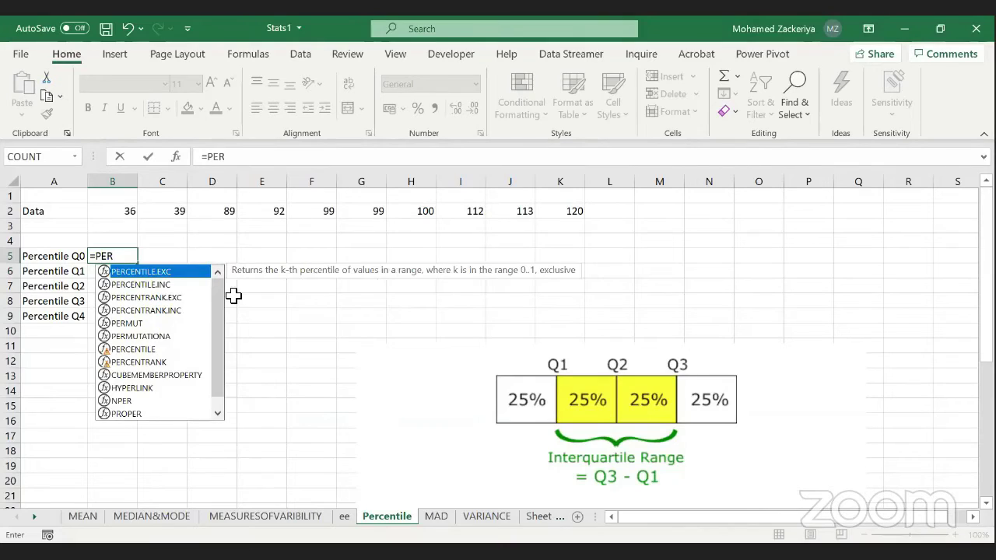
{"action": "type", "text": "C"}
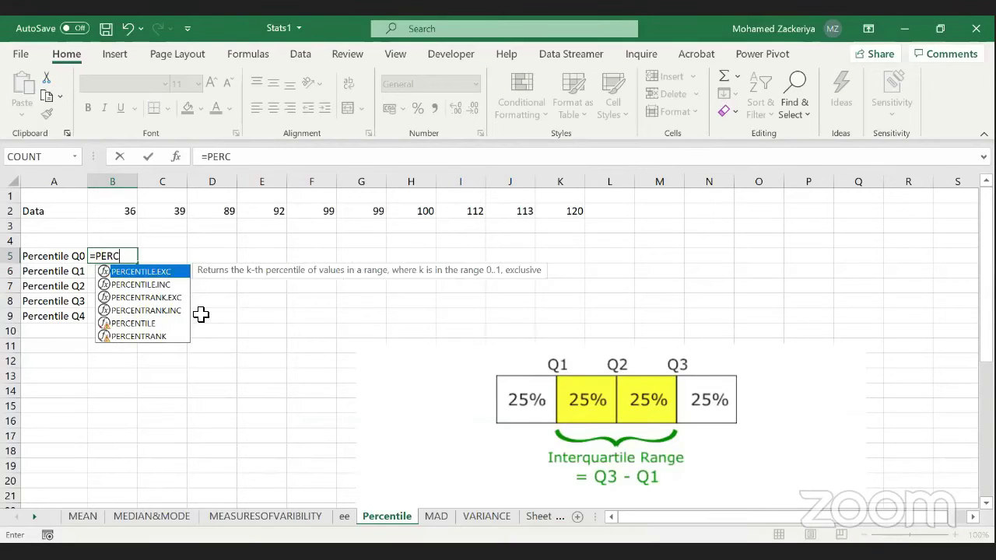
{"action": "left_click", "coordinate": [133, 325]}
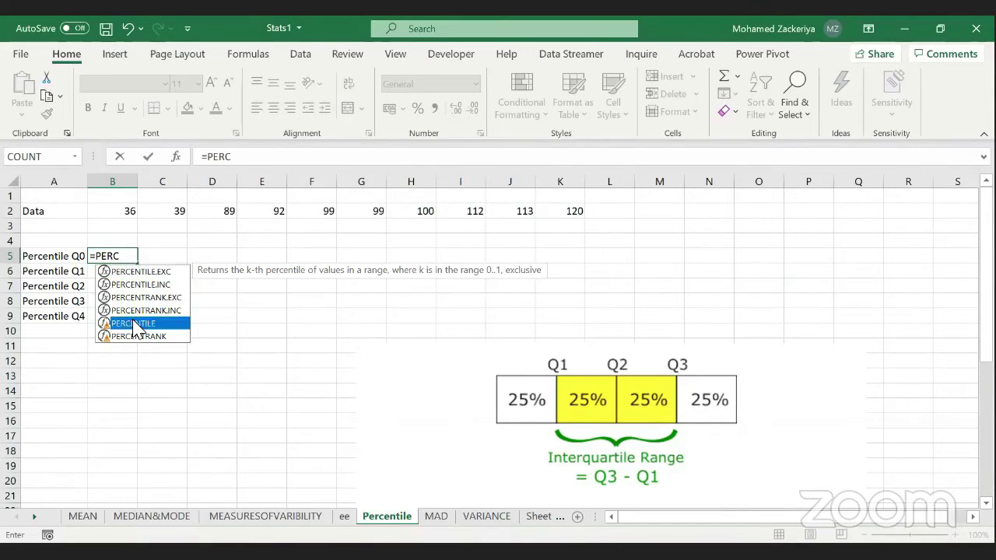
{"action": "double_click", "coordinate": [134, 325]}
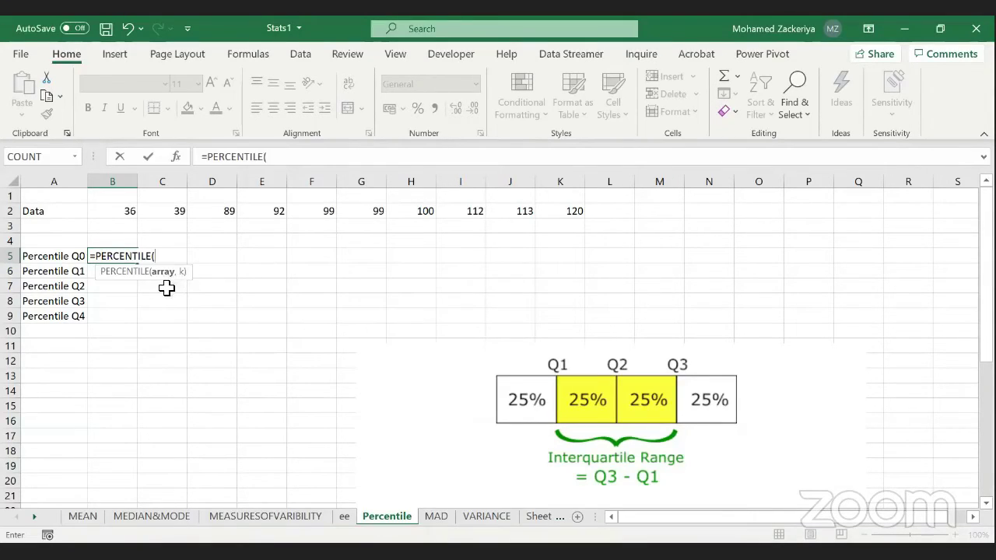
{"action": "left_click", "coordinate": [116, 211]}
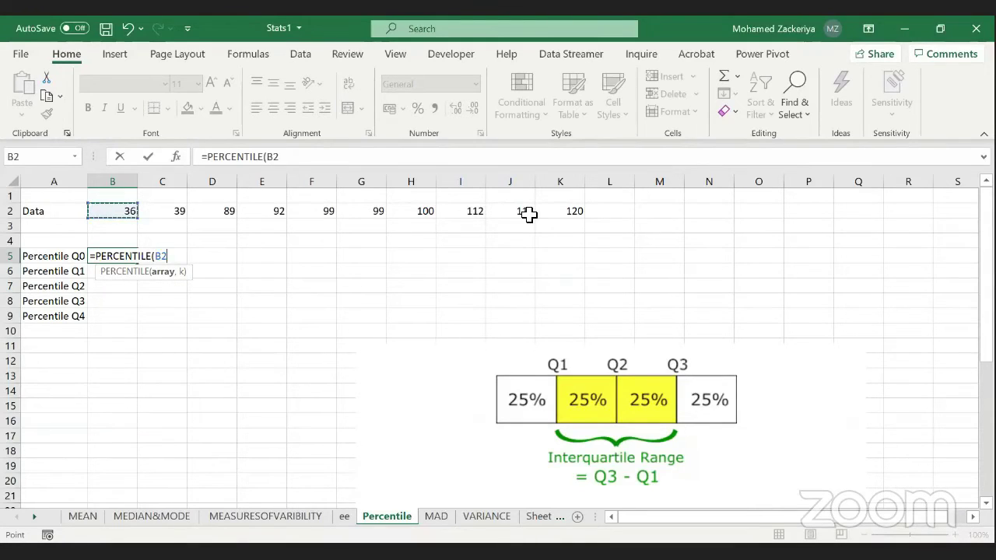
{"action": "key", "text": "ctrl+shift+Right"}
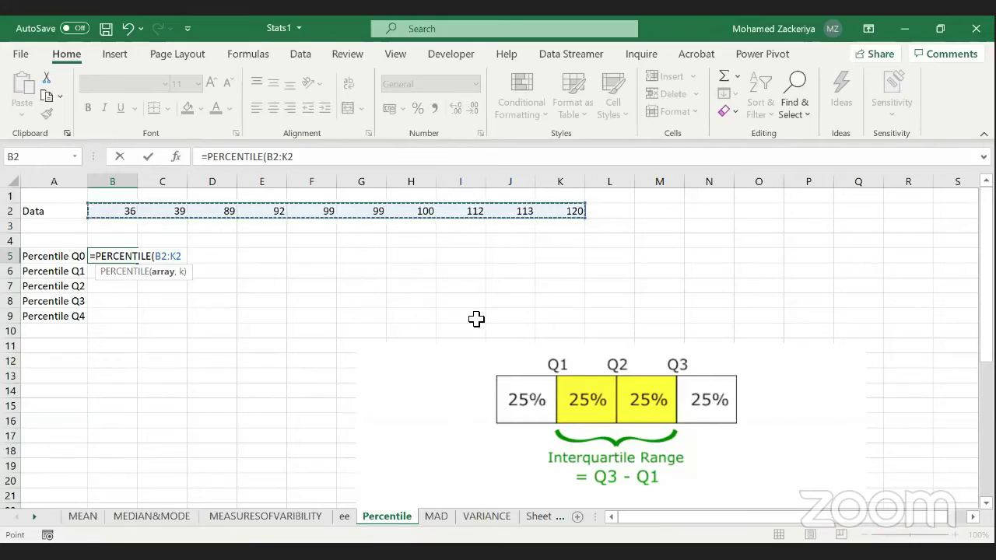
{"action": "type", "text": ","}
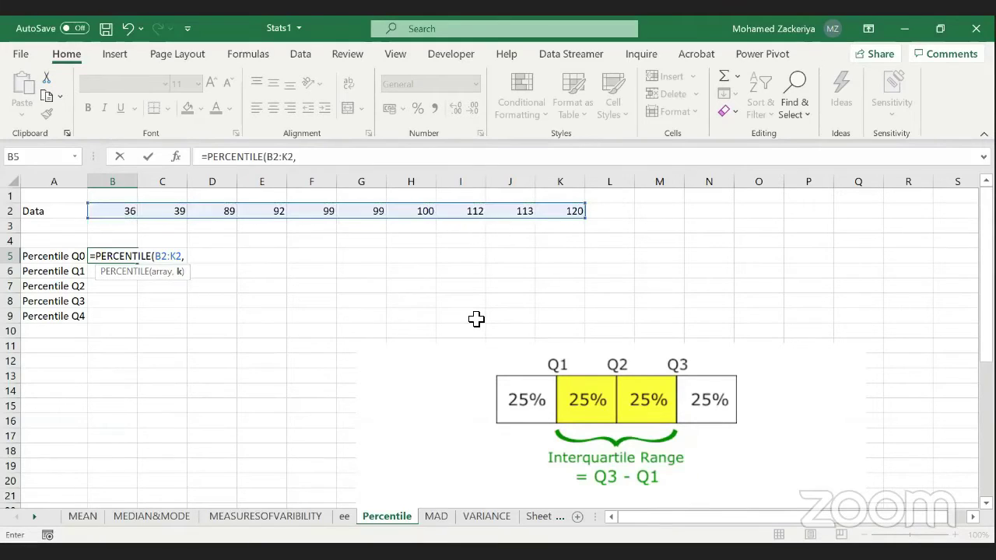
{"action": "type", "text": "0"}
{"action": "key", "text": "Return"}
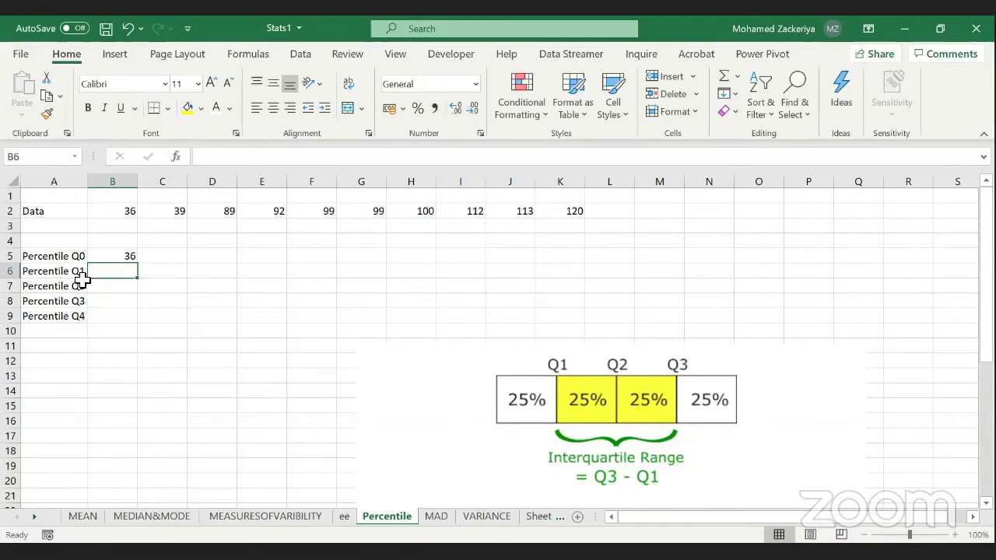
Step: Cancel the formula started in B6 for Percentile Q1 and enlarge the sheet view to 175%
{"action": "type", "text": "="}
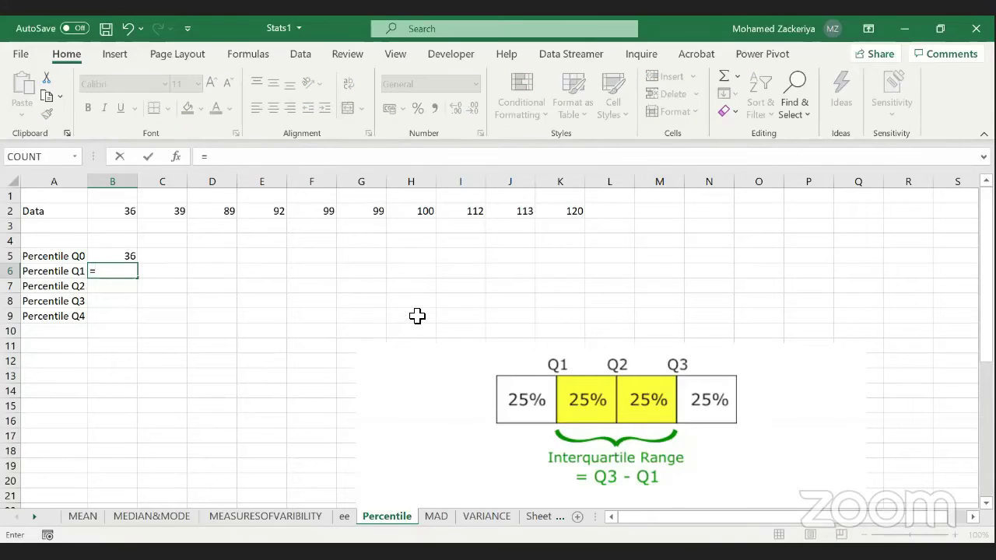
{"action": "key", "text": "Escape"}
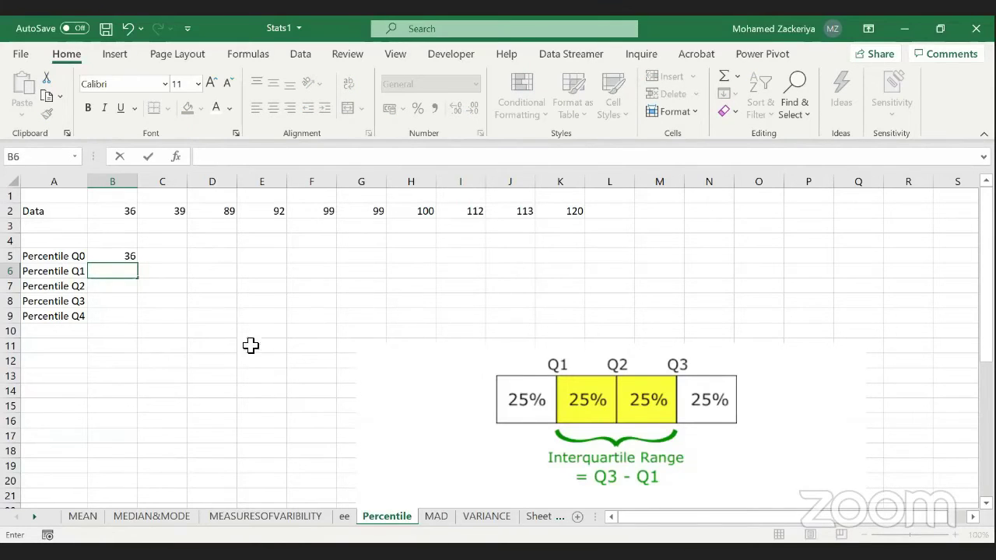
{"action": "left_click", "coordinate": [214, 347]}
{"action": "scroll", "coordinate": [209, 348], "scroll_direction": "up", "scroll_amount": 5}
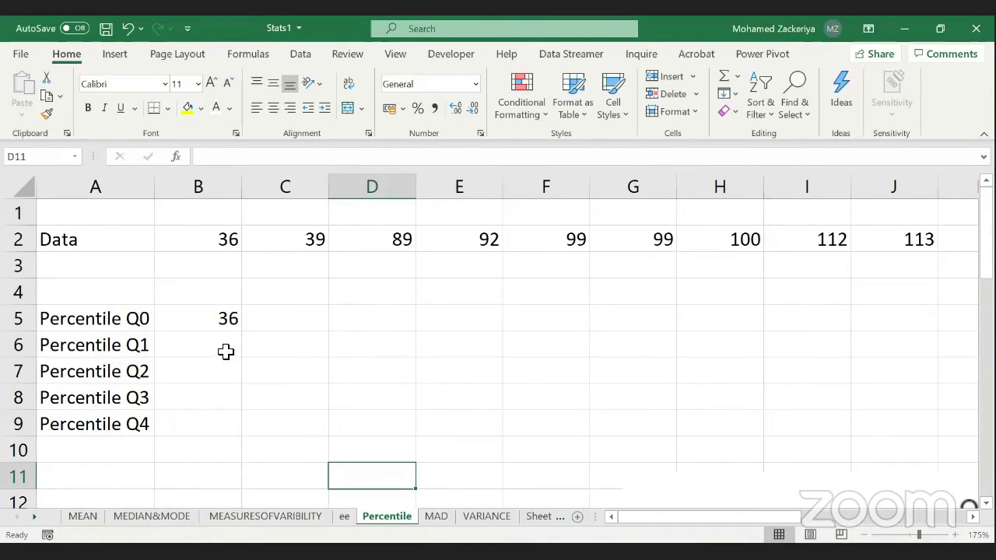
Step: Calculate Percentile Q1 of the row 2 data in cell B6 with =PERCENTILE(B2:K2,0.25)
{"action": "left_click", "coordinate": [224, 353]}
{"action": "type", "text": "=P"}
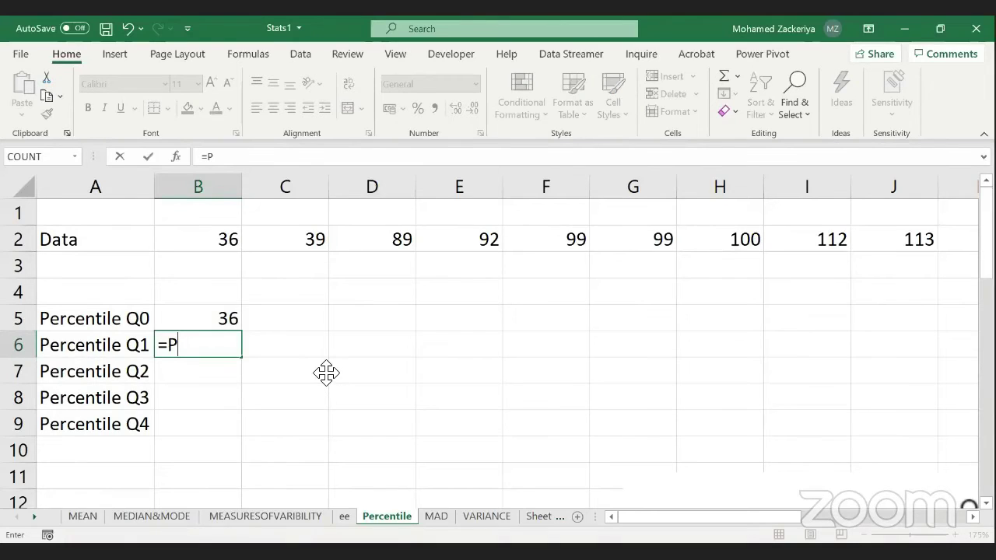
{"action": "type", "text": "ERCENTILE("}
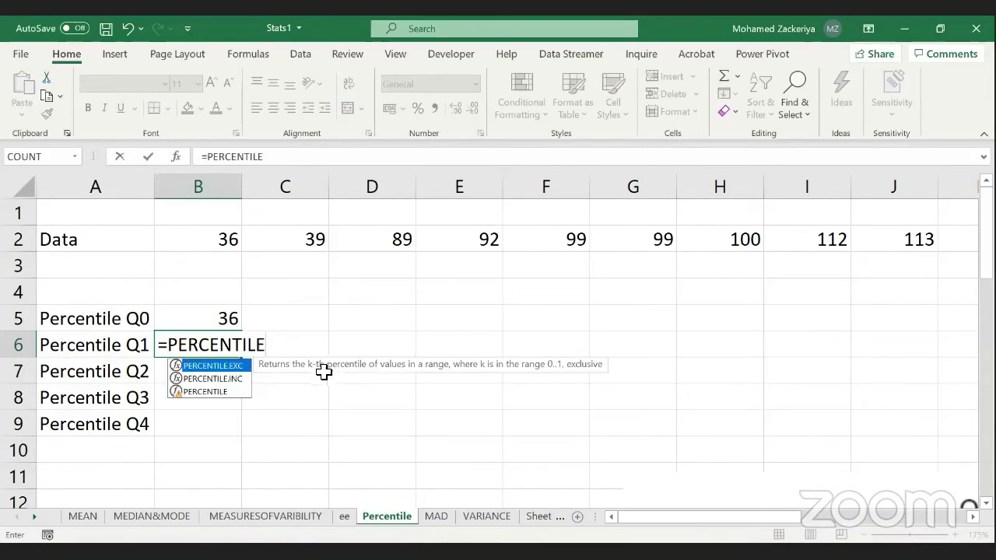
{"action": "left_click", "coordinate": [229, 240]}
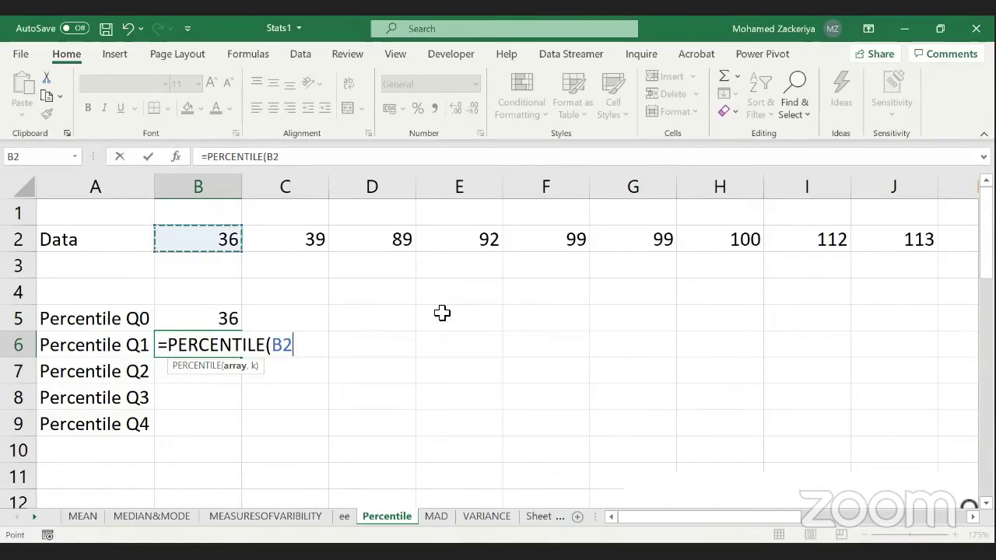
{"action": "key", "text": "ctrl+shift+Right"}
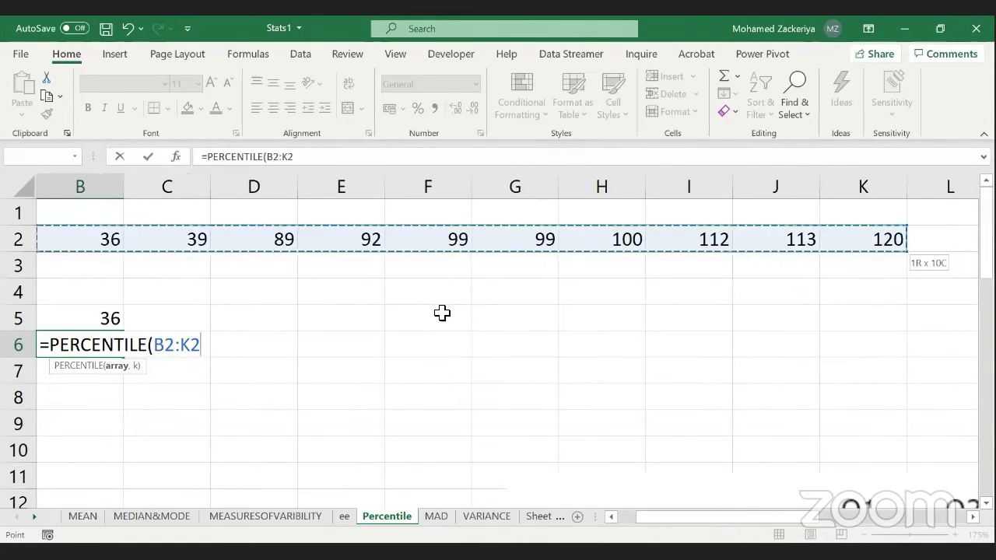
{"action": "type", "text": ","}
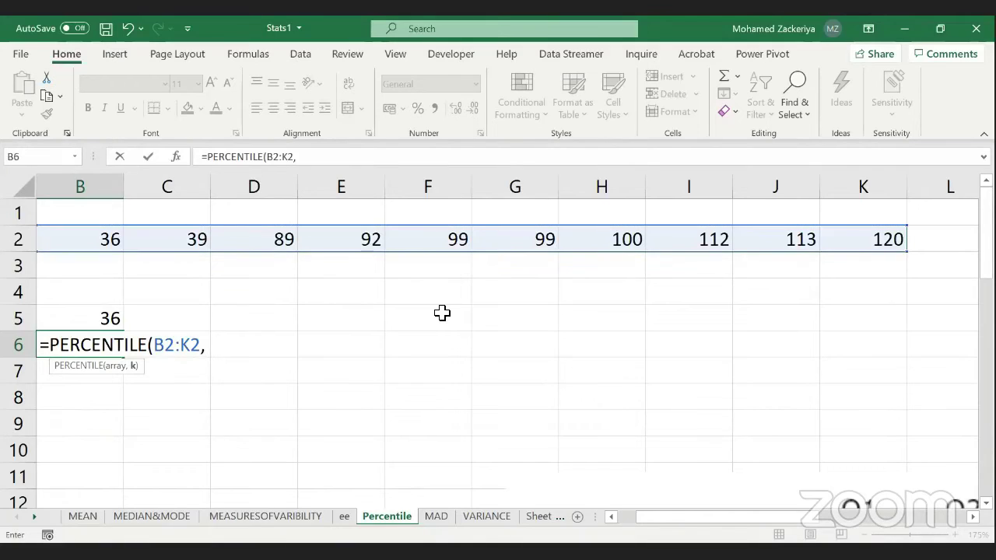
{"action": "type", "text": "0"}
{"action": "type", "text": "25"}
{"action": "key", "text": "Return"}
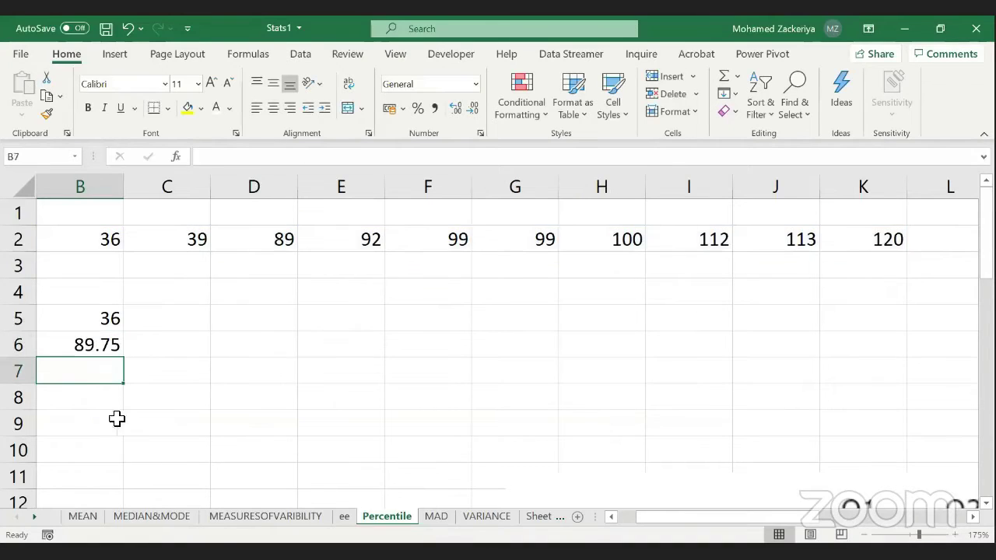
{"action": "left_click", "coordinate": [80, 348]}
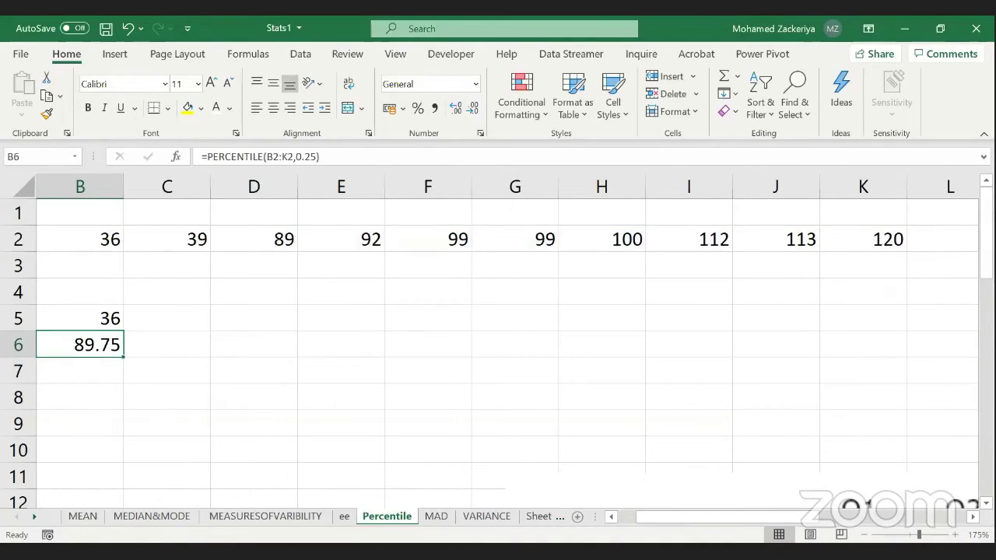
{"action": "left_click_drag", "start_coordinate": [677, 527], "coordinate": [639, 529]}
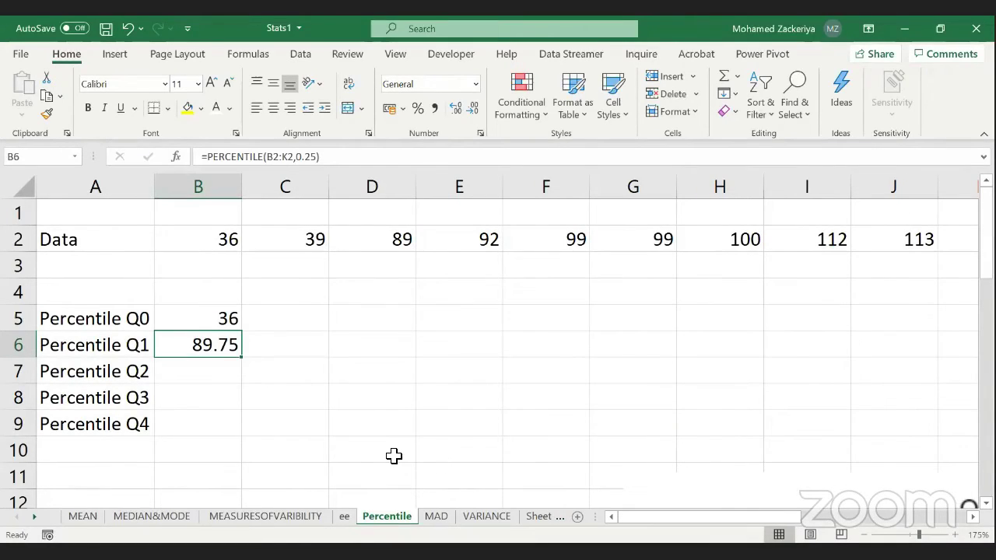
Step: Calculate Percentile Q2 of the row 2 data in cell B7 with =PERCENTILE(B2:K2,0.5)
{"action": "left_click", "coordinate": [207, 373]}
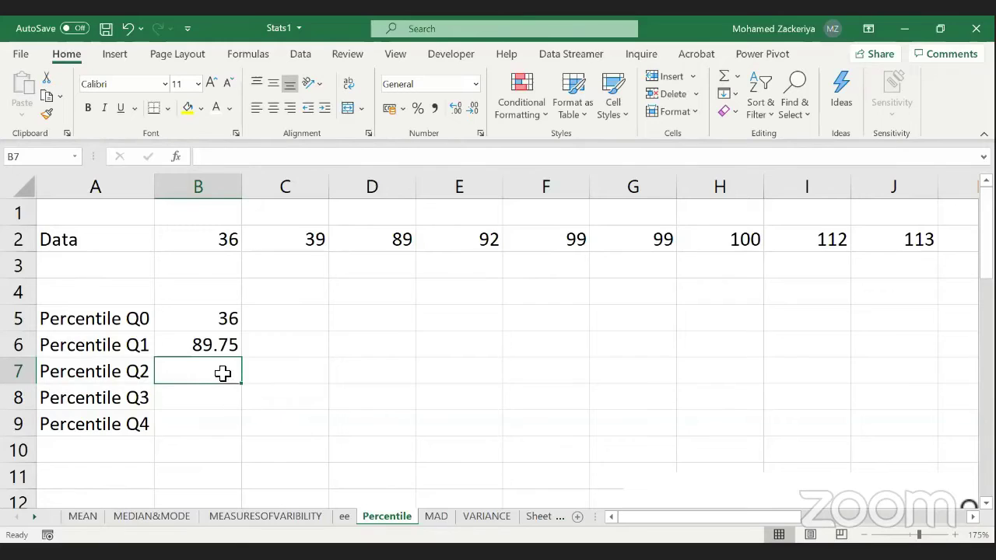
{"action": "type", "text": "="}
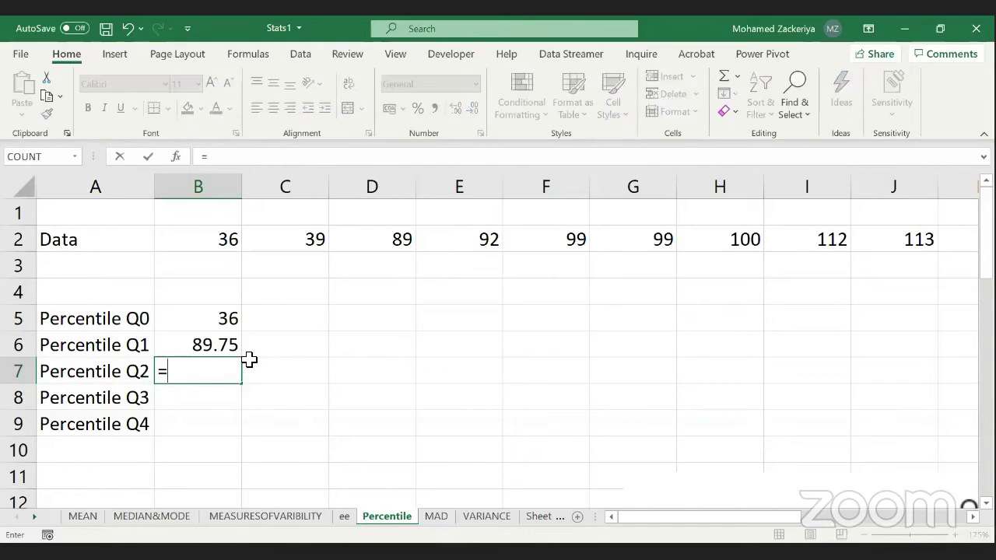
{"action": "type", "text": "PER"}
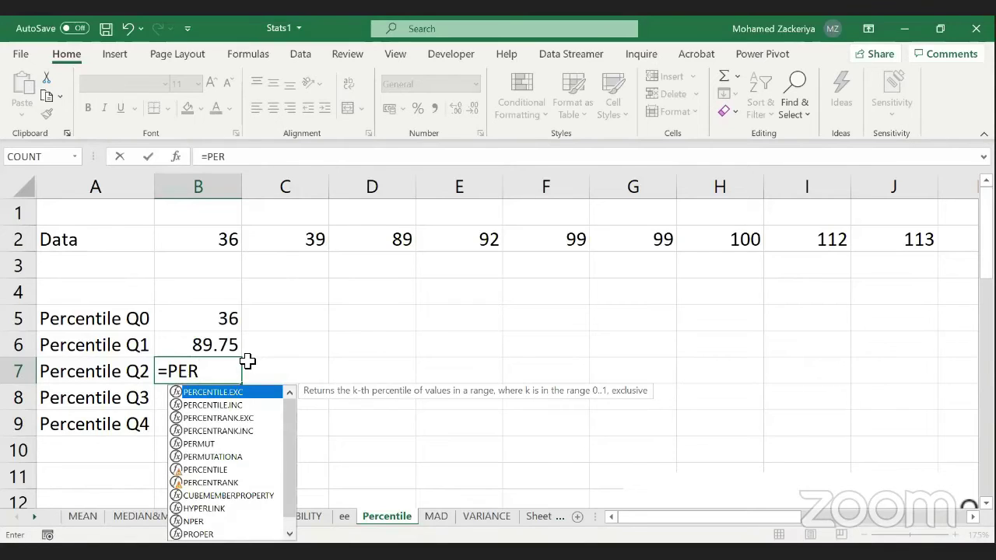
{"action": "type", "text": "CENTILE"}
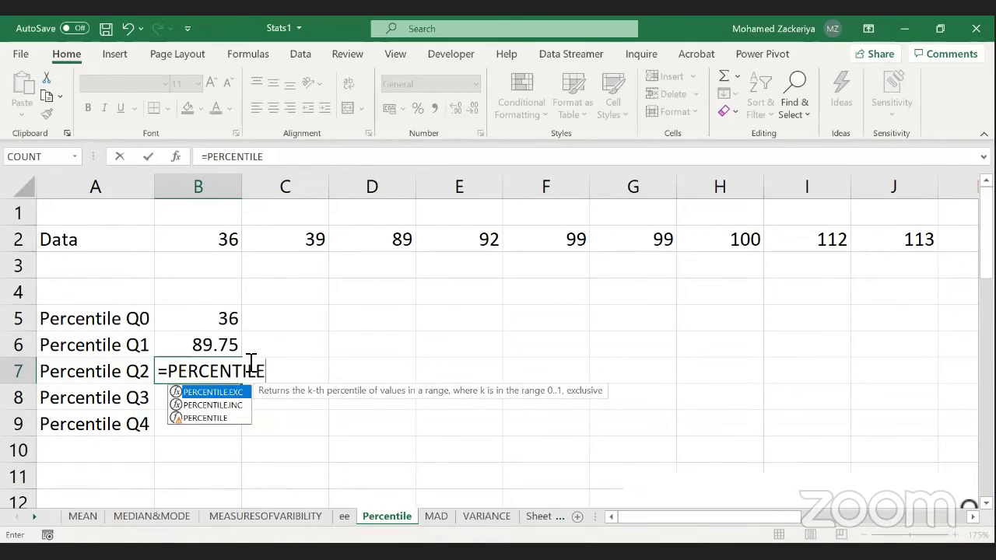
{"action": "type", "text": "("}
{"action": "left_click", "coordinate": [188, 245]}
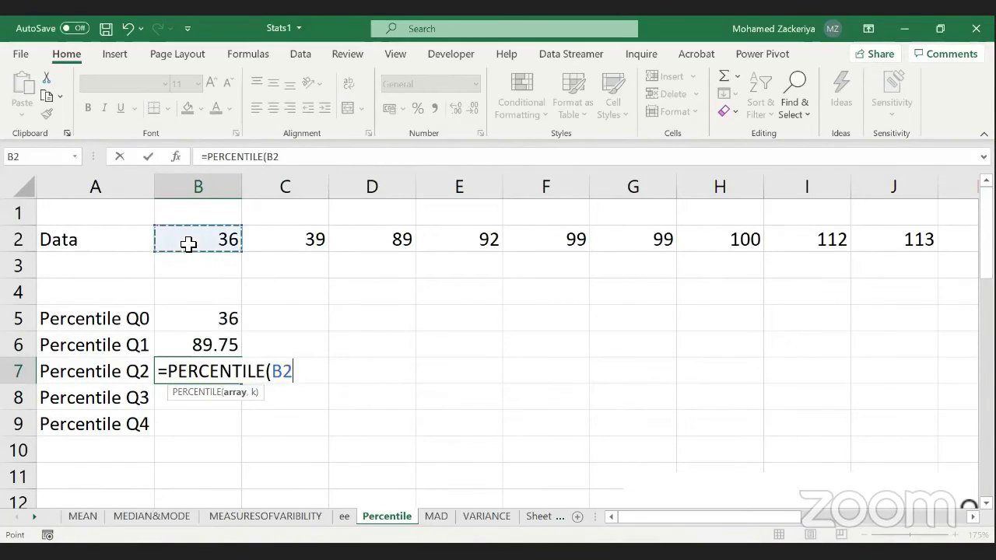
{"action": "key", "text": "ctrl+shift+Right"}
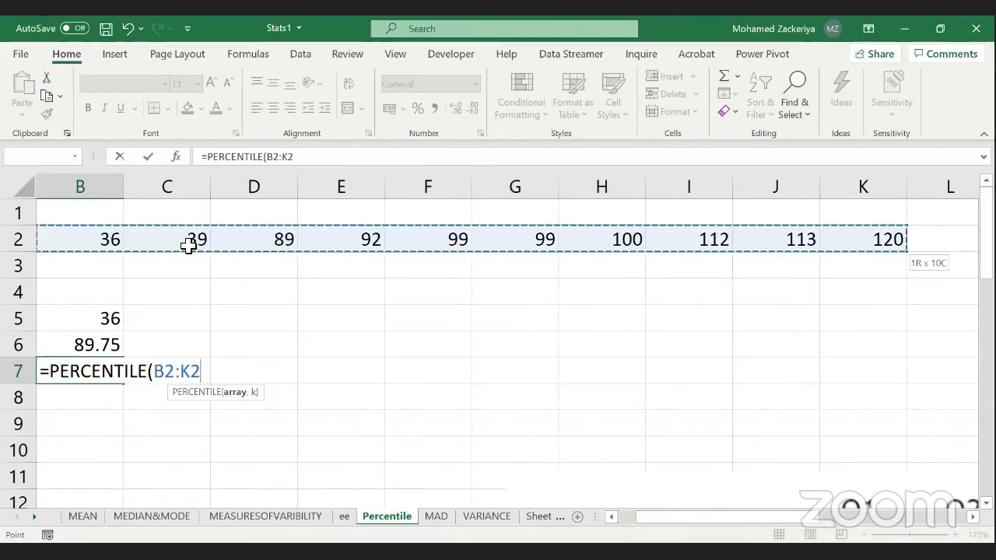
{"action": "type", "text": ",0"}
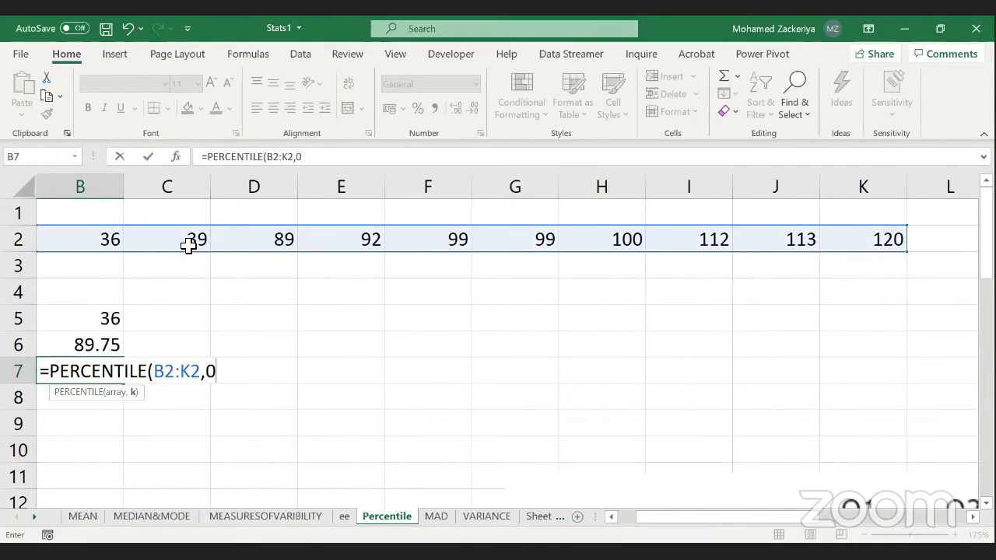
{"action": "type", "text": ".5"}
{"action": "key", "text": "Return"}
{"action": "left_click", "coordinate": [76, 379]}
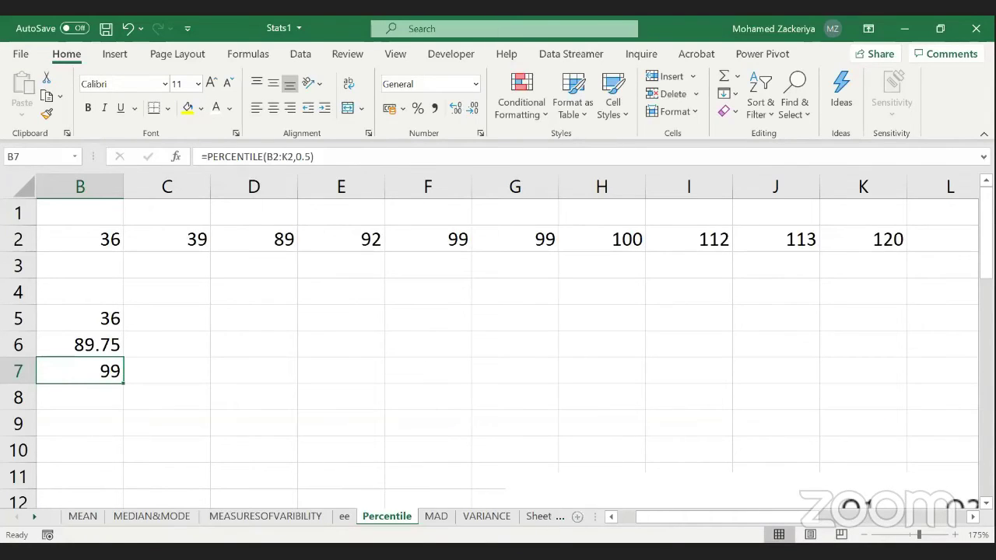
{"action": "left_click_drag", "start_coordinate": [665, 523], "coordinate": [636, 525]}
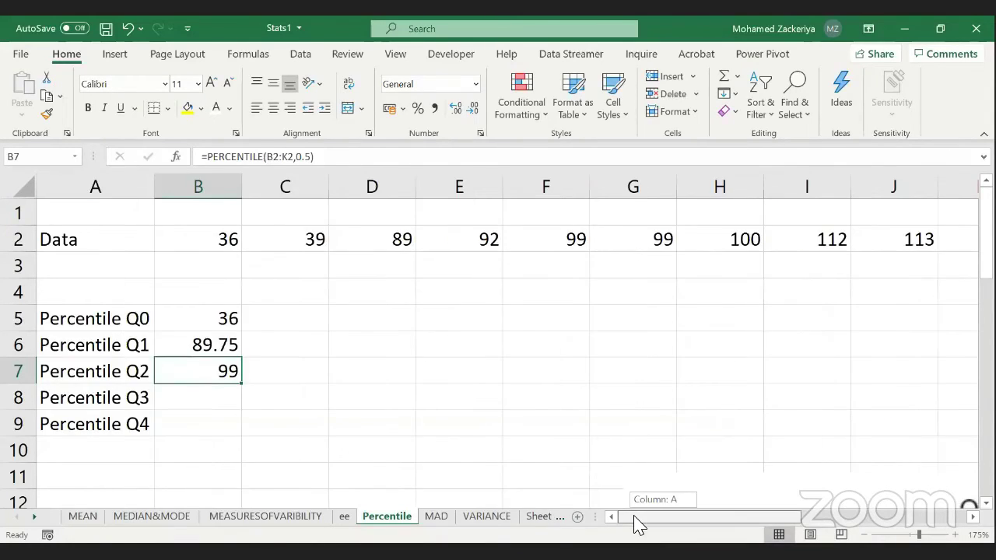
Step: Calculate Percentile Q3 of the row 2 data in cell B8 with =PERCENTILE(B2:K2,.75)
{"action": "left_click", "coordinate": [218, 401]}
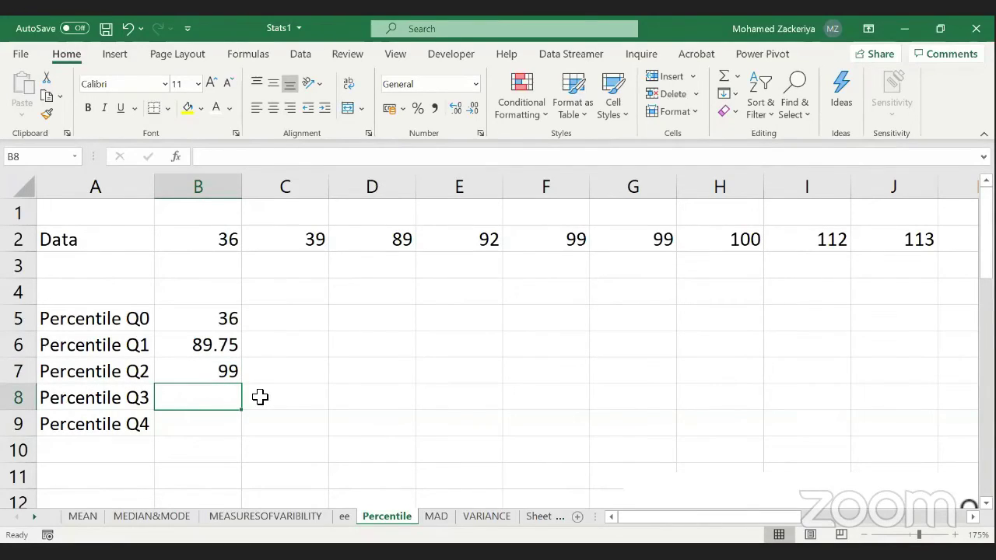
{"action": "type", "text": "="}
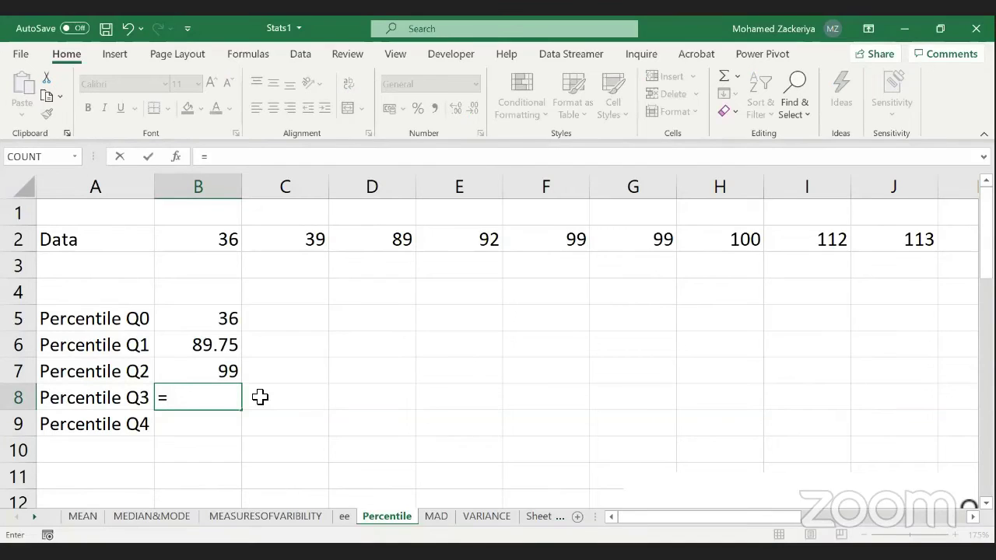
{"action": "type", "text": "PERCENTILE"}
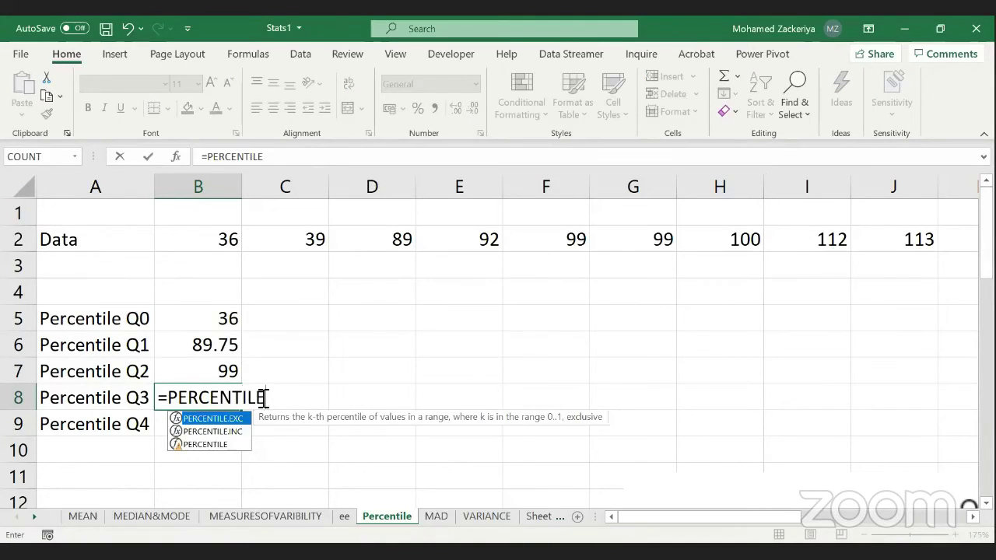
{"action": "type", "text": "("}
{"action": "left_click", "coordinate": [205, 239]}
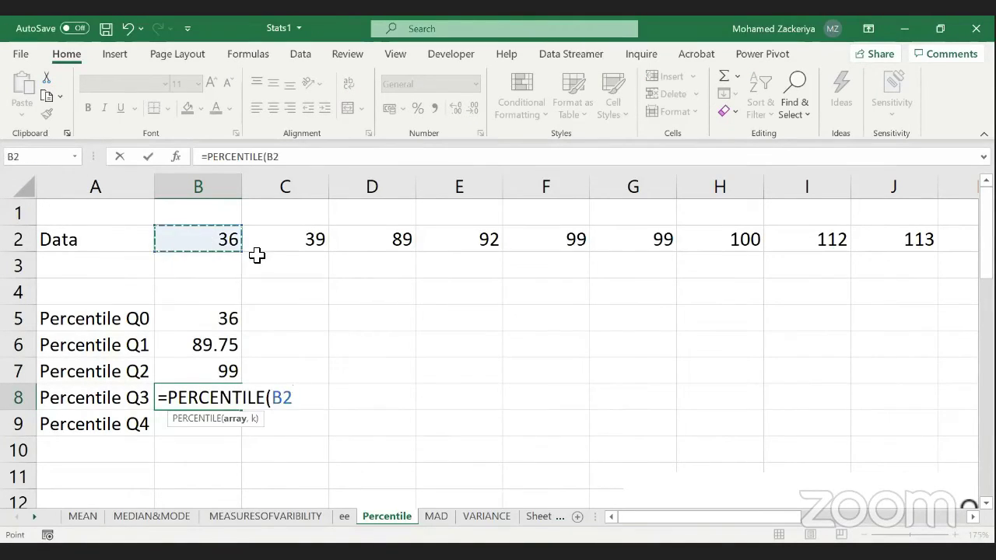
{"action": "left_click_drag", "start_coordinate": [294, 244], "coordinate": [294, 244]}
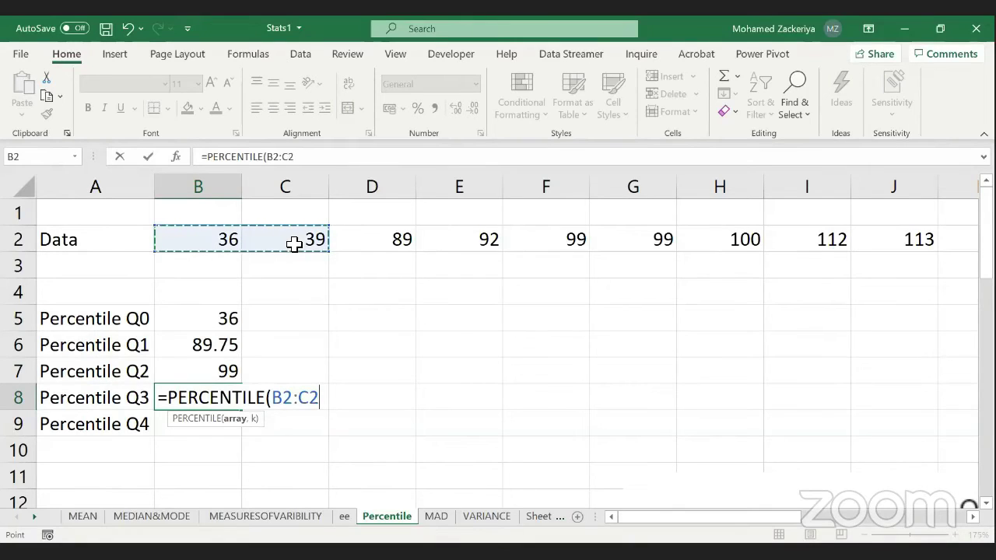
{"action": "key", "text": "ctrl+shift+Right"}
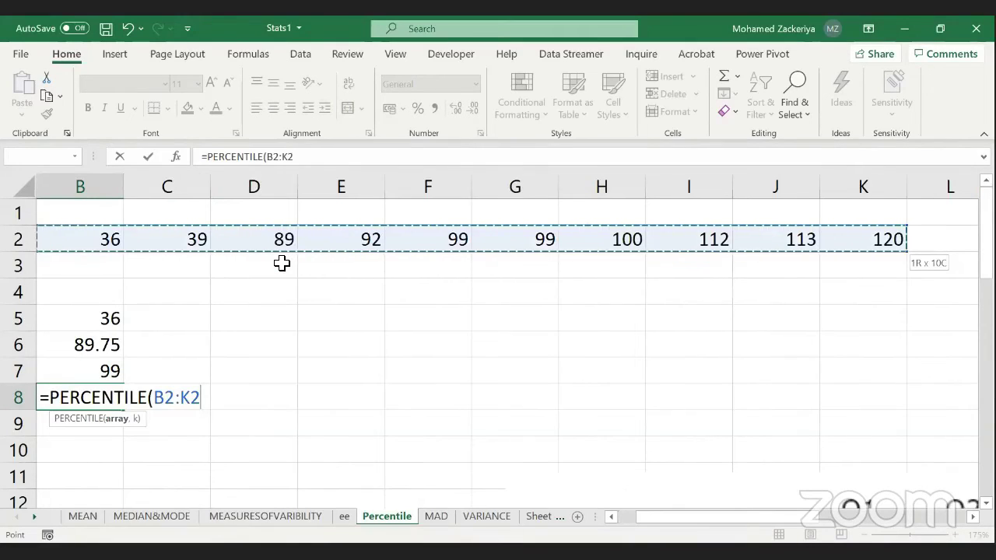
{"action": "type", "text": ",.75"}
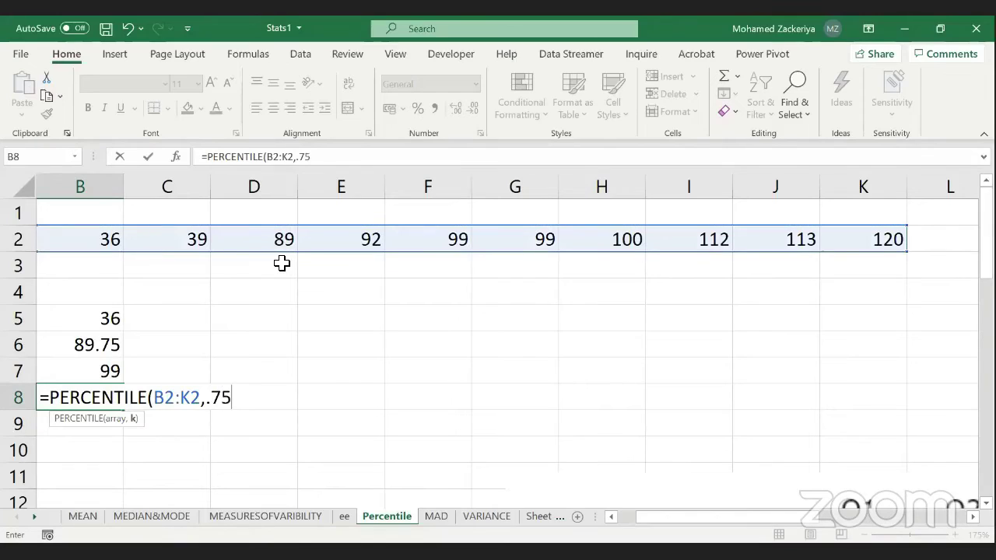
{"action": "key", "text": "Return"}
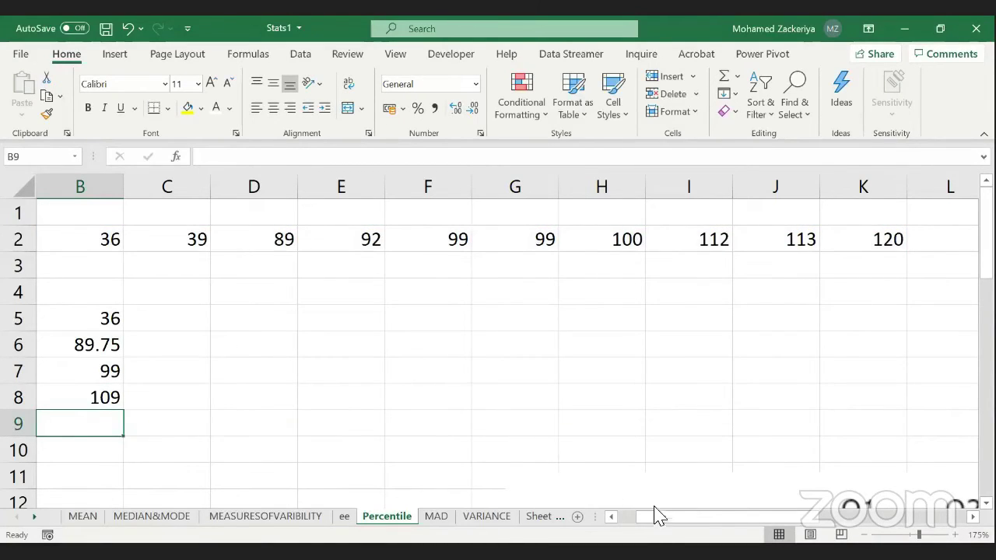
{"action": "scroll", "coordinate": [665, 522], "scroll_direction": "left", "scroll_amount": 1}
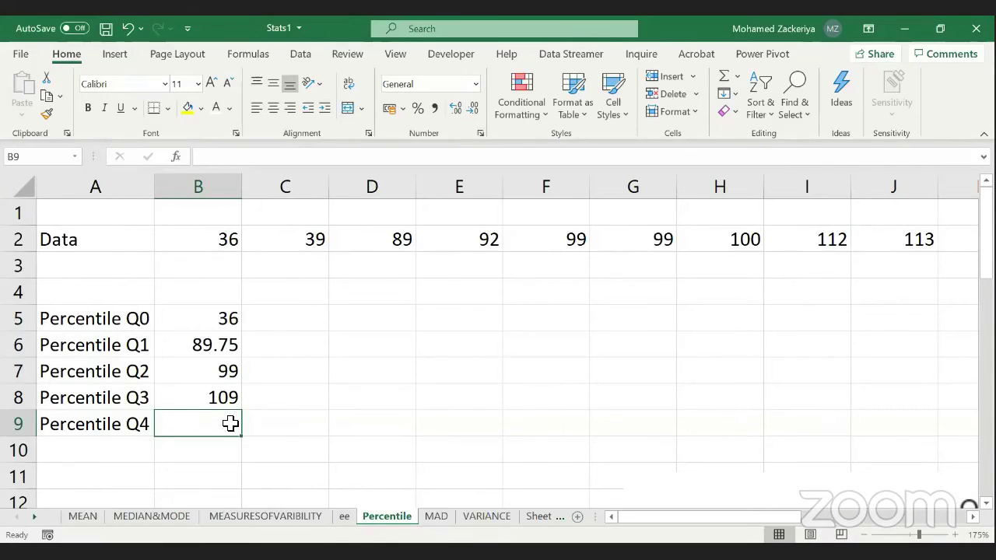
Step: Calculate Percentile Q4 of the row 2 data in cell B9 with =PERCENTILE(B2:K2,1)
{"action": "type", "text": "="}
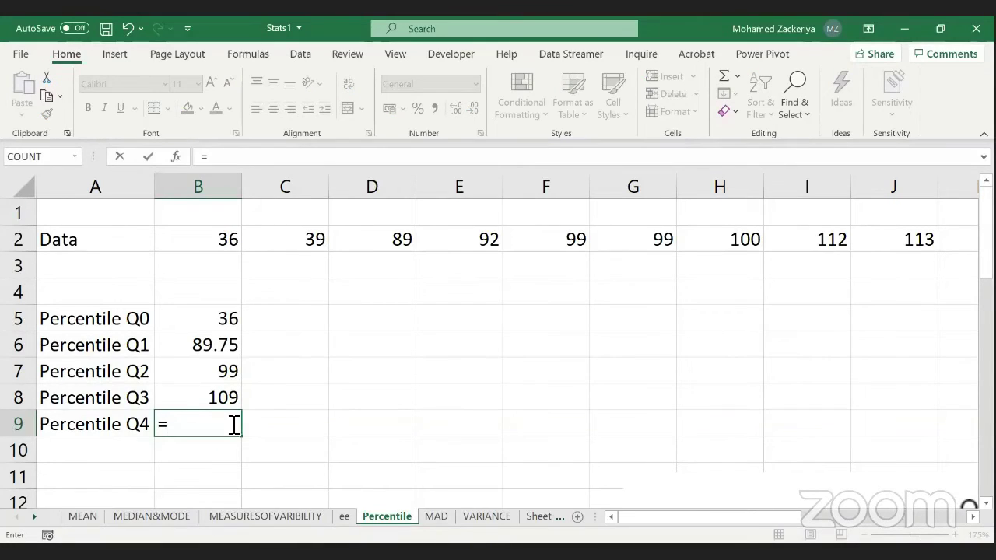
{"action": "type", "text": "PERCeNTILE"}
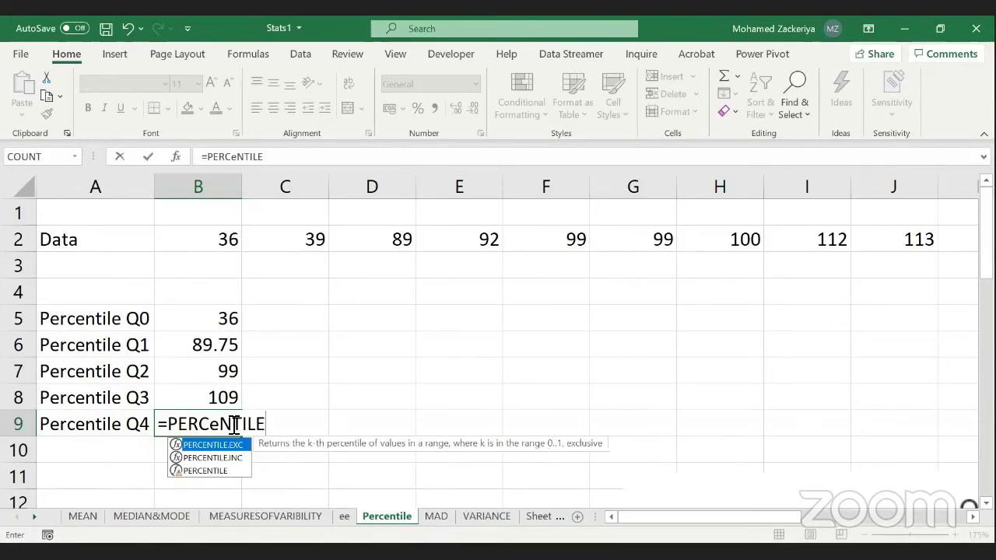
{"action": "type", "text": "("}
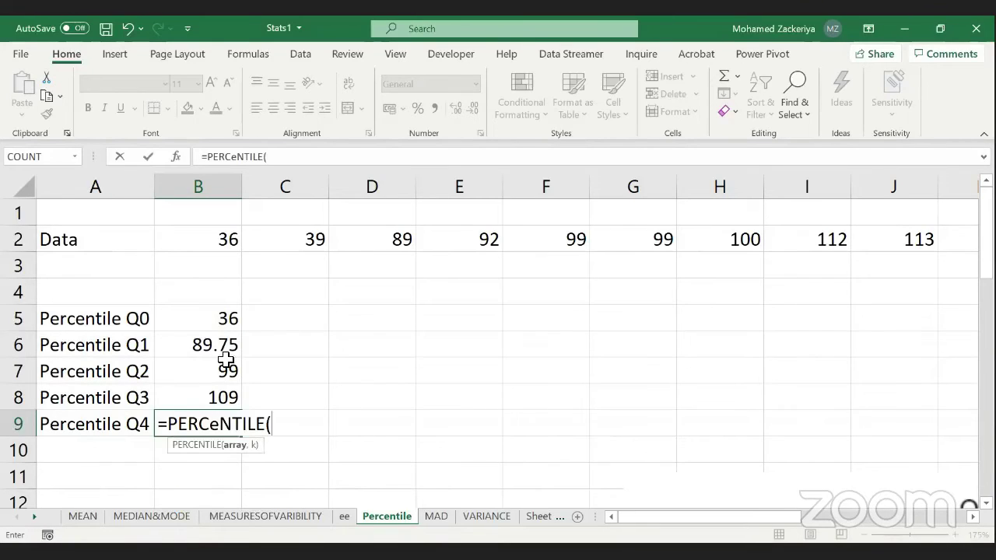
{"action": "left_click", "coordinate": [226, 318]}
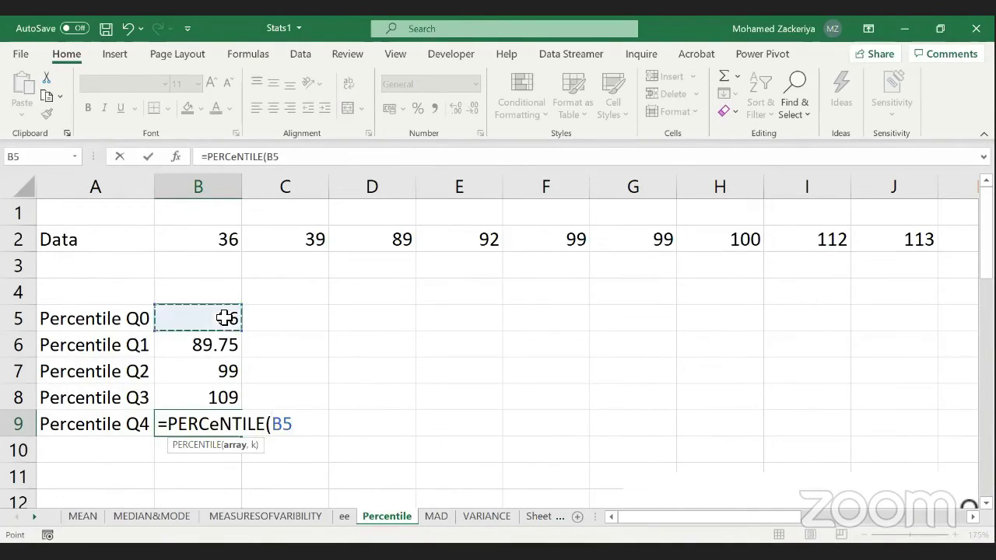
{"action": "left_click", "coordinate": [231, 238]}
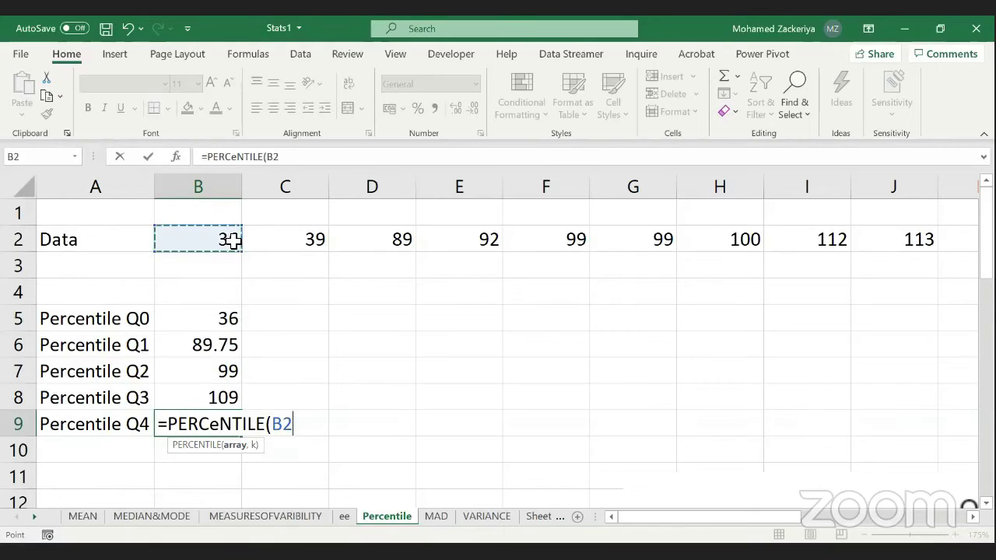
{"action": "key", "text": "ctrl+shift+Right"}
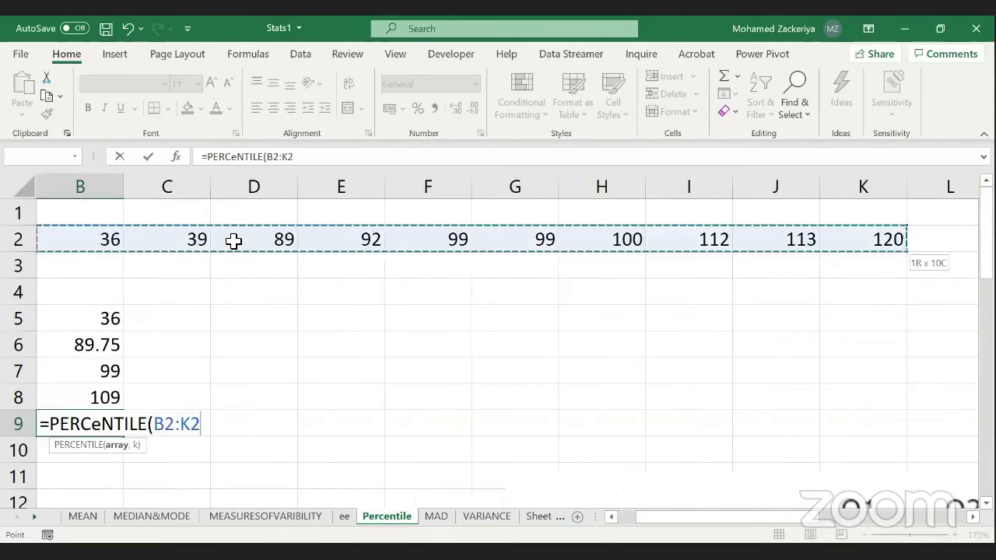
{"action": "type", "text": ",1"}
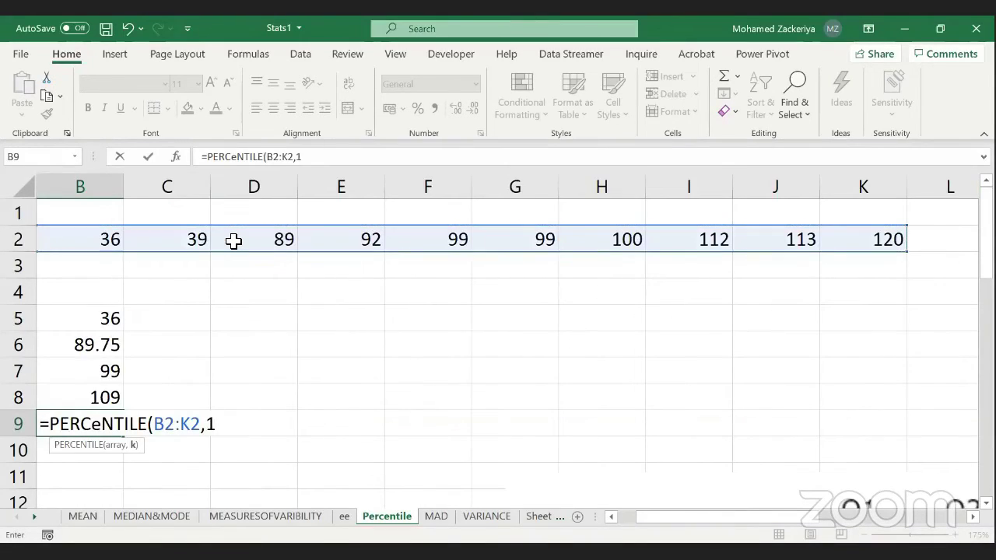
{"action": "key", "text": "Return"}
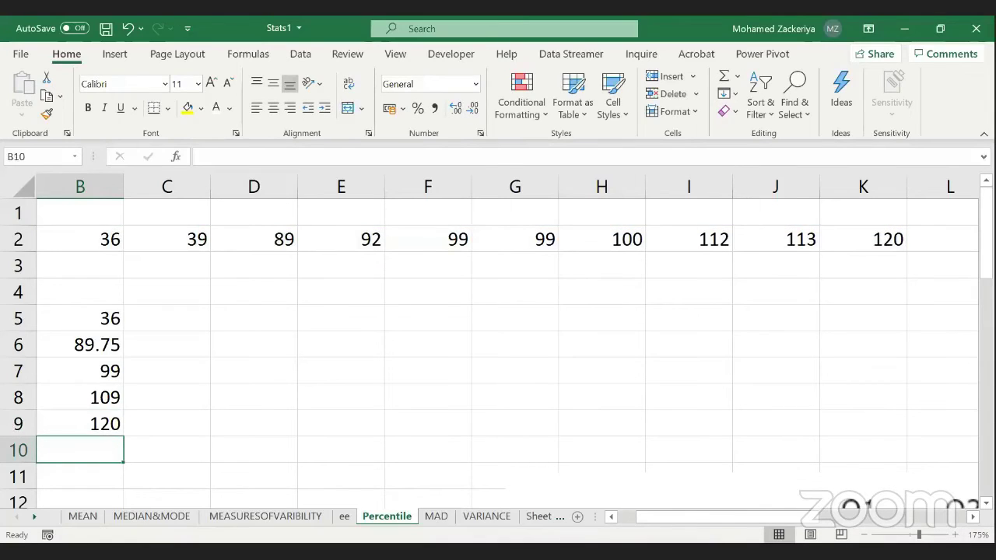
{"action": "left_click_drag", "start_coordinate": [704, 523], "coordinate": [614, 522]}
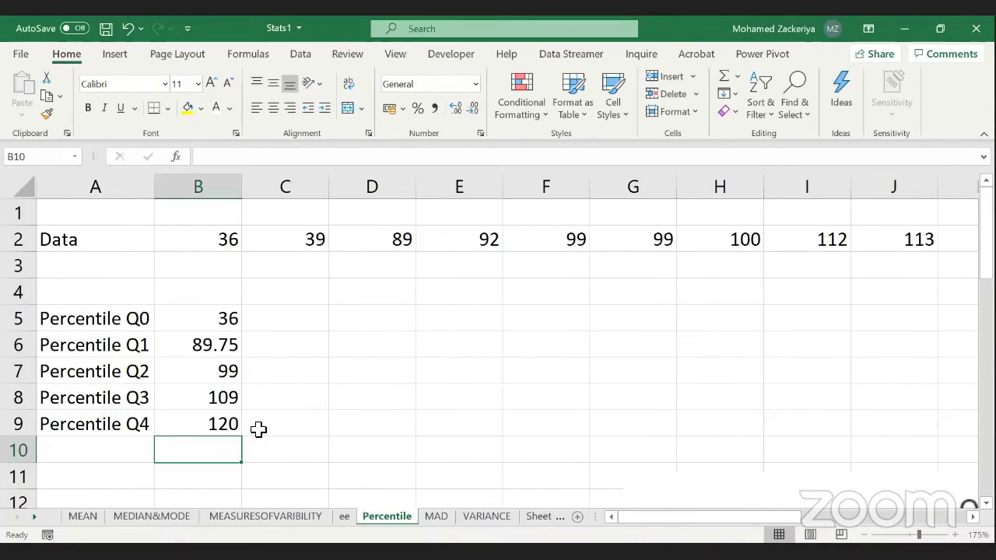
Step: Highlight the Percentile Q3 and Percentile Q1 rows together, labels and values, to compare the two quartiles
{"action": "left_click", "coordinate": [176, 374]}
{"action": "left_click", "coordinate": [141, 400]}
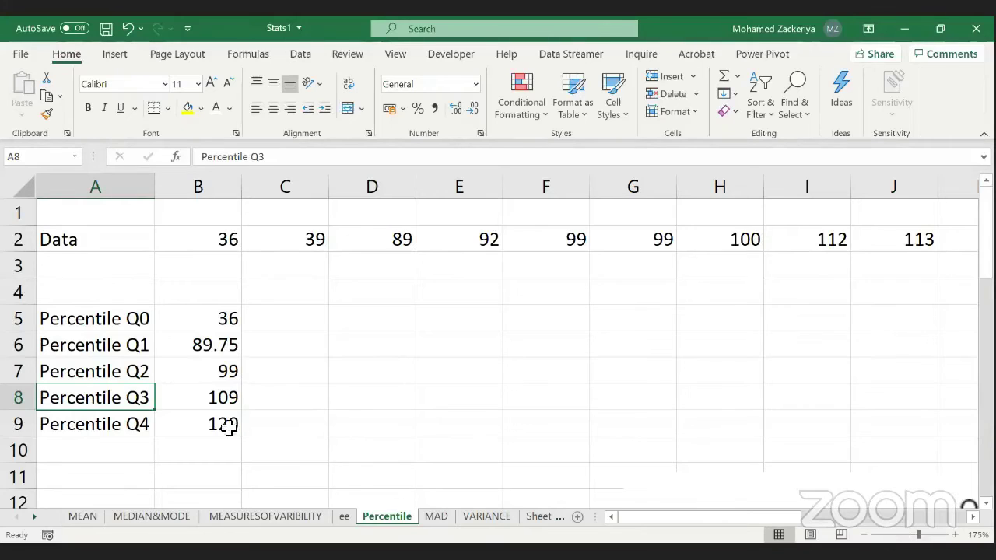
{"action": "left_click_drag", "start_coordinate": [114, 397], "coordinate": [200, 398]}
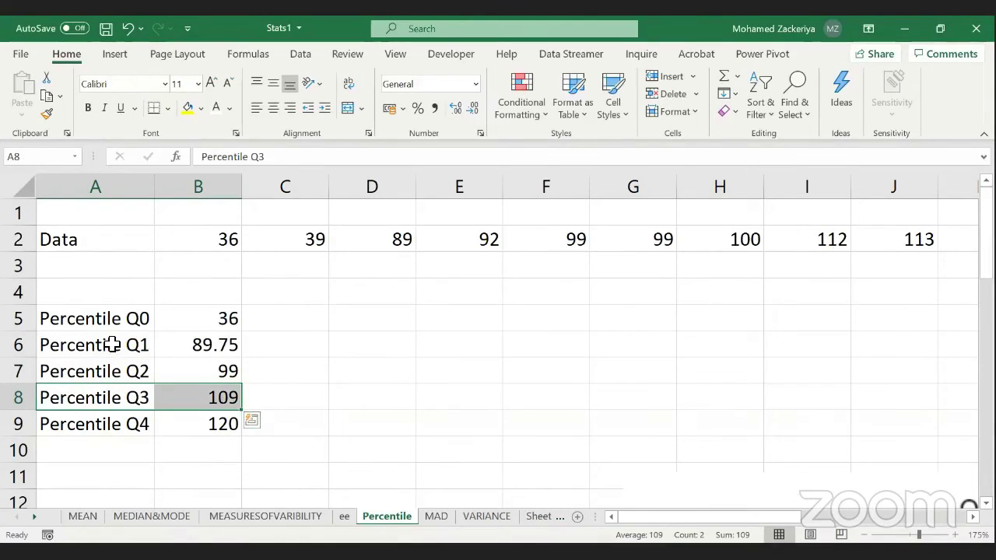
{"action": "left_click_drag", "start_coordinate": [114, 344], "coordinate": [191, 351], "text": "ctrl"}
{"action": "left_click", "coordinate": [470, 350]}
Step: Move the quartile and interquartile range picture below the percentile table to the left, so that it starts near column B
{"action": "scroll", "coordinate": [498, 400], "scroll_direction": "down", "scroll_amount": 6}
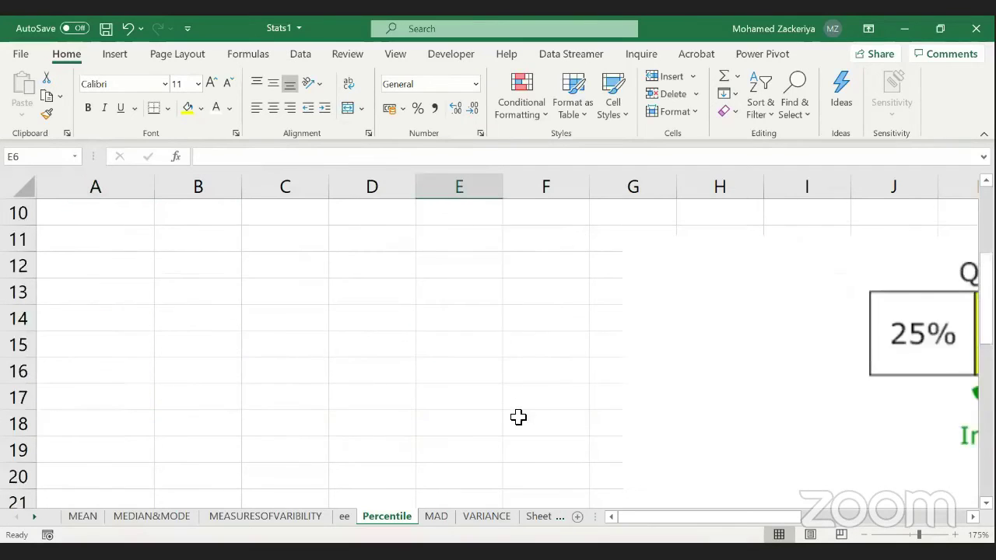
{"action": "left_click_drag", "start_coordinate": [718, 334], "coordinate": [636, 354]}
{"action": "scroll", "coordinate": [646, 362], "scroll_direction": "down", "scroll_amount": 2}
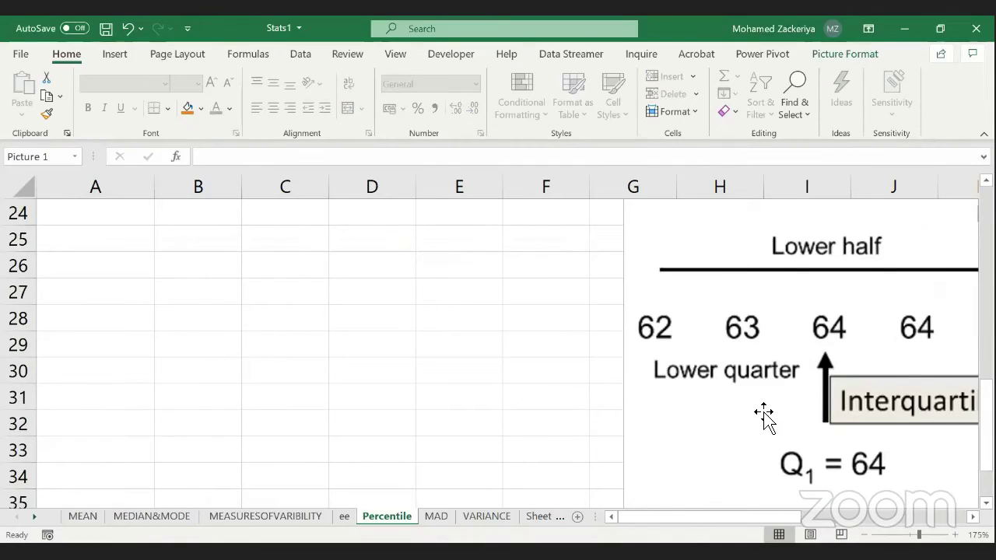
{"action": "left_click_drag", "start_coordinate": [690, 415], "coordinate": [277, 440]}
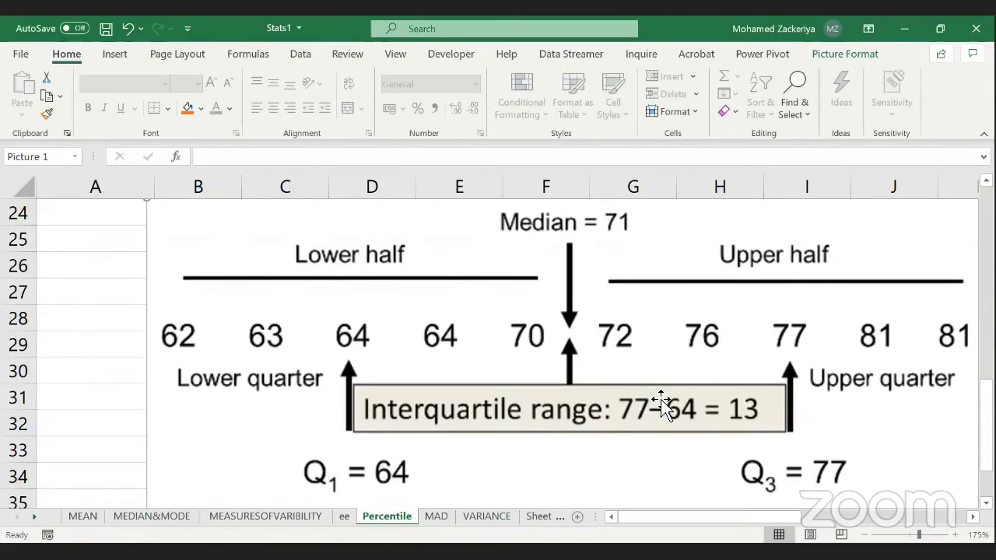
Step: Calculate the interquartile range in cell D7 of the Percentile sheet with =B8-B6
{"action": "scroll", "coordinate": [526, 386], "scroll_direction": "up", "scroll_amount": 1}
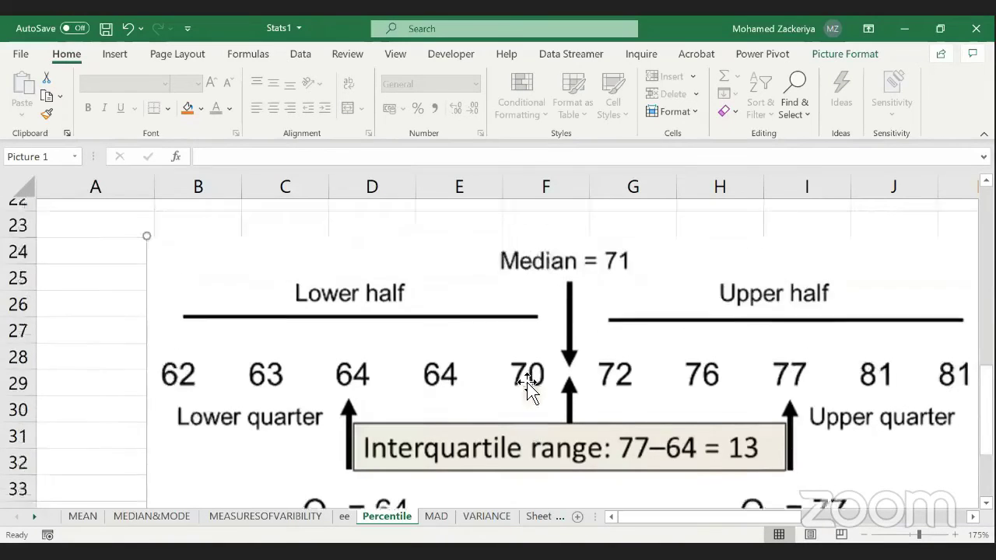
{"action": "scroll", "coordinate": [527, 385], "scroll_direction": "up", "scroll_amount": 4}
{"action": "scroll", "coordinate": [520, 389], "scroll_direction": "up", "scroll_amount": 3}
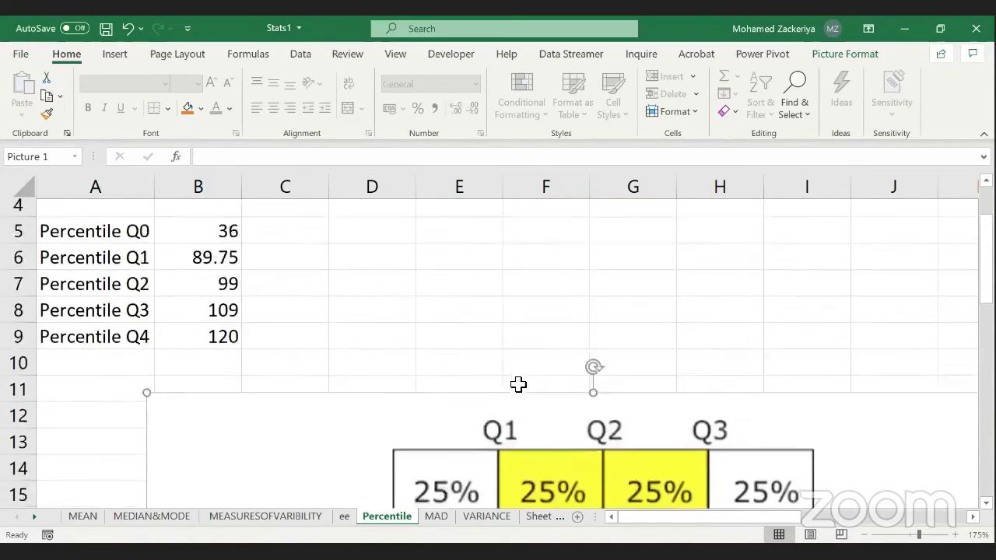
{"action": "left_click", "coordinate": [411, 375]}
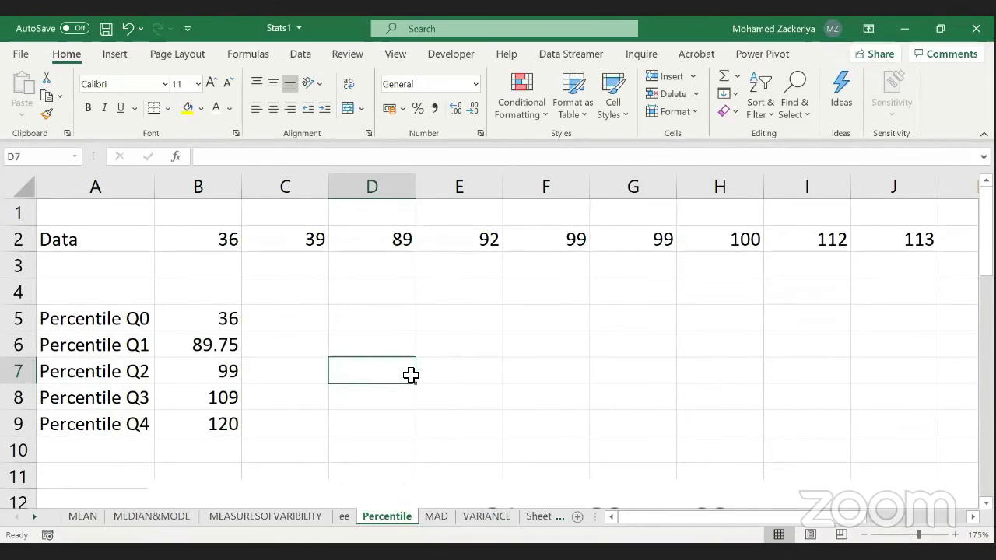
{"action": "type", "text": "="}
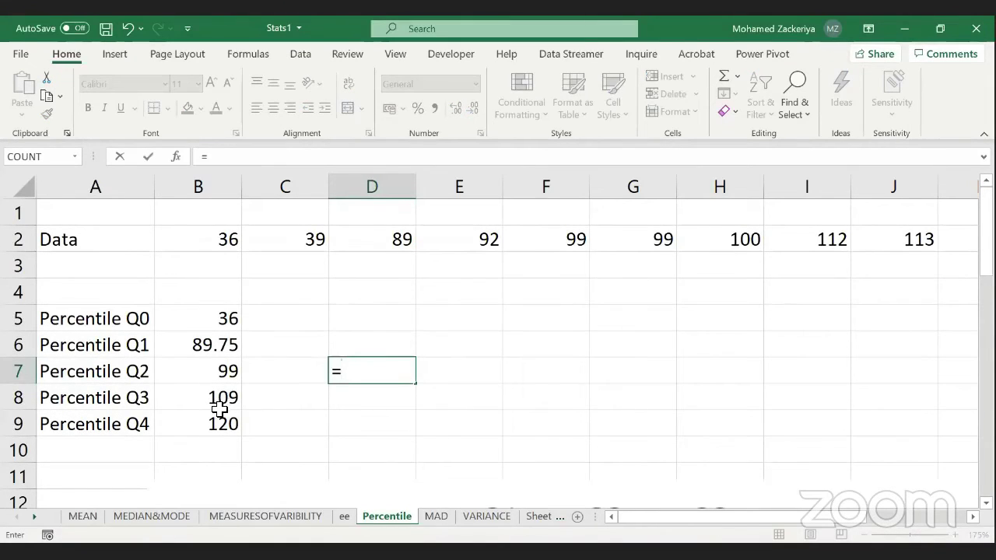
{"action": "left_click", "coordinate": [220, 409]}
{"action": "type", "text": "-"}
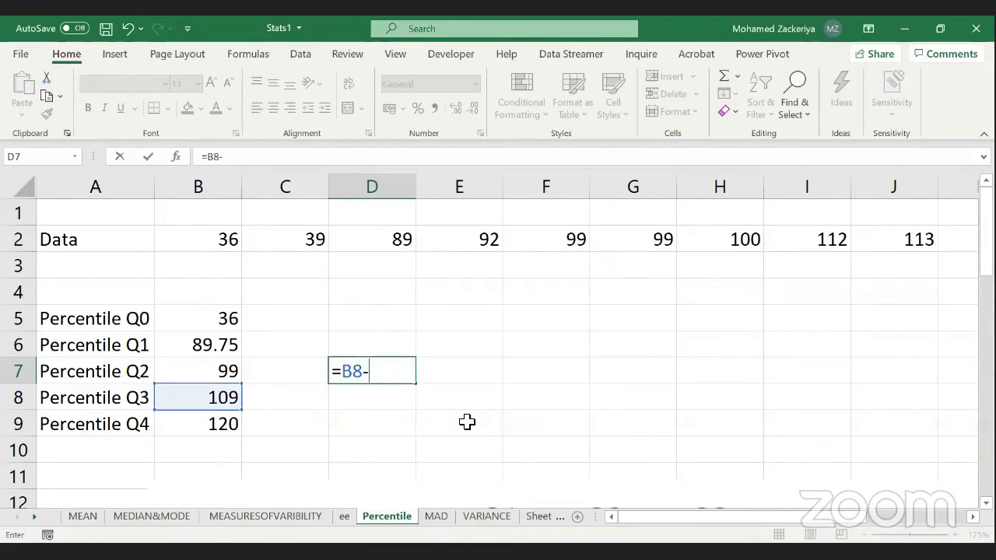
{"action": "left_click", "coordinate": [226, 343]}
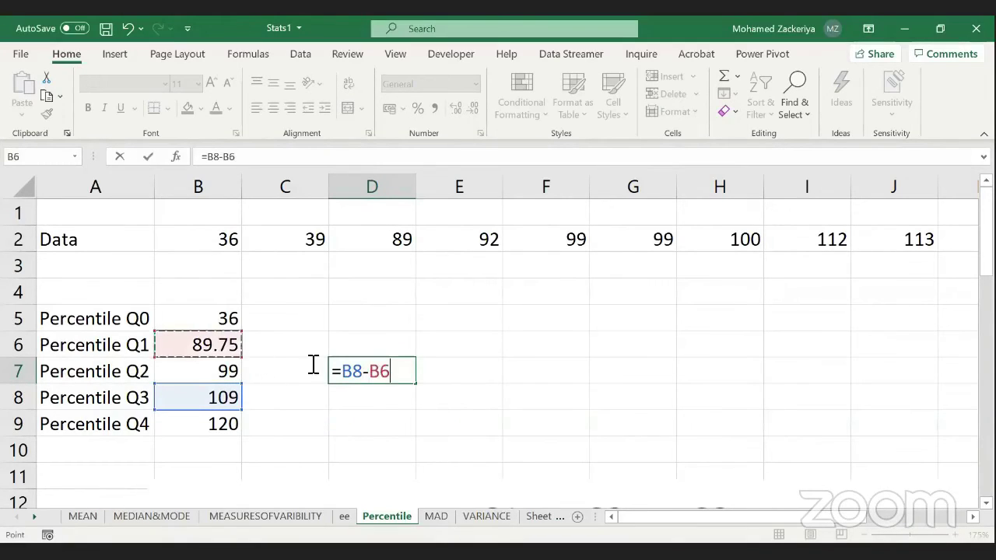
{"action": "key", "text": "Return"}
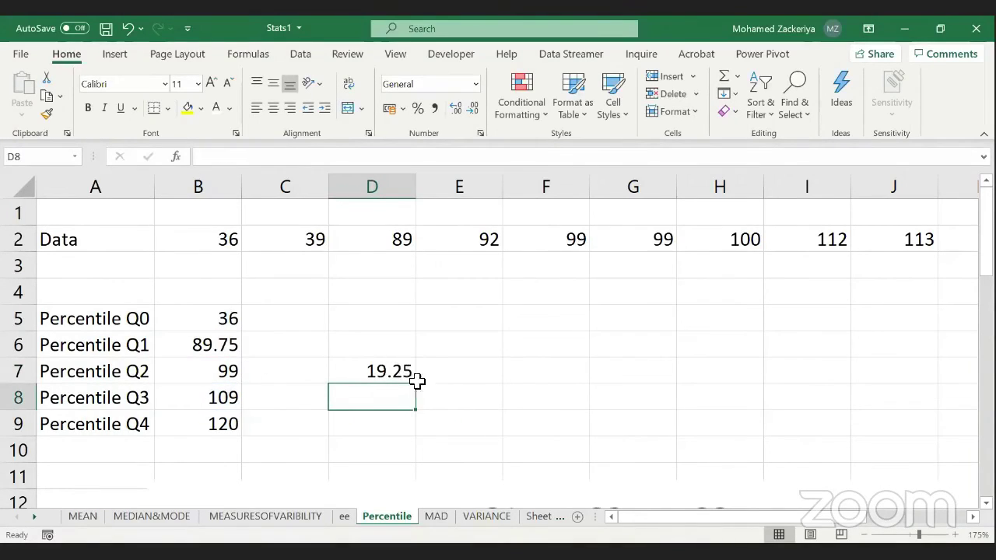
{"action": "left_click", "coordinate": [400, 375]}
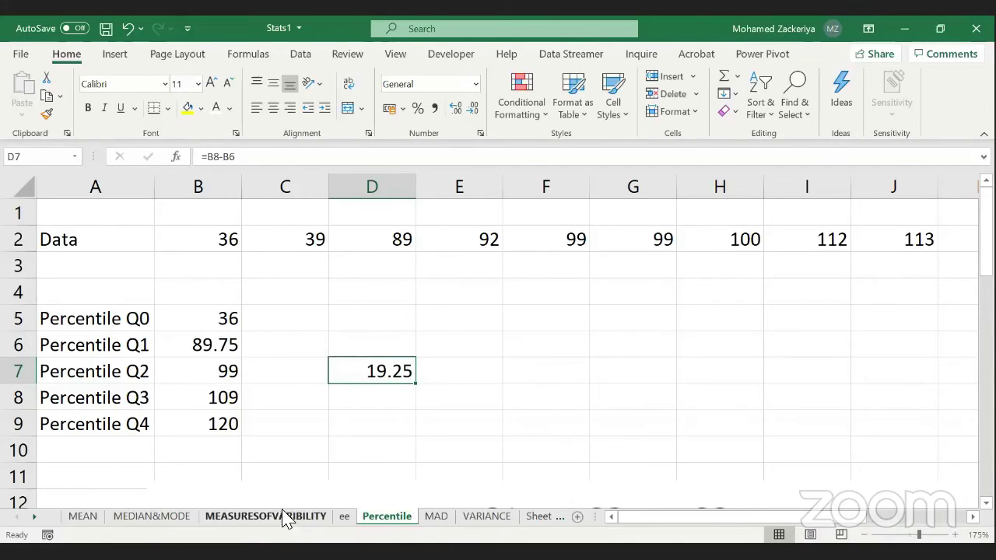
Step: Open the VARIANCE sheet and move the variance formula picture up, just below the variance description text
{"action": "left_click", "coordinate": [434, 523]}
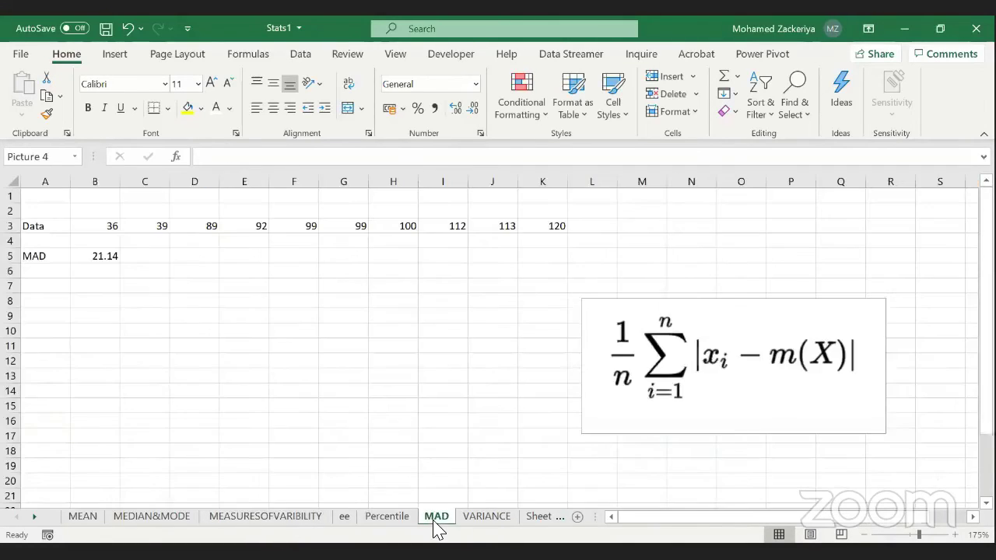
{"action": "left_click", "coordinate": [491, 518]}
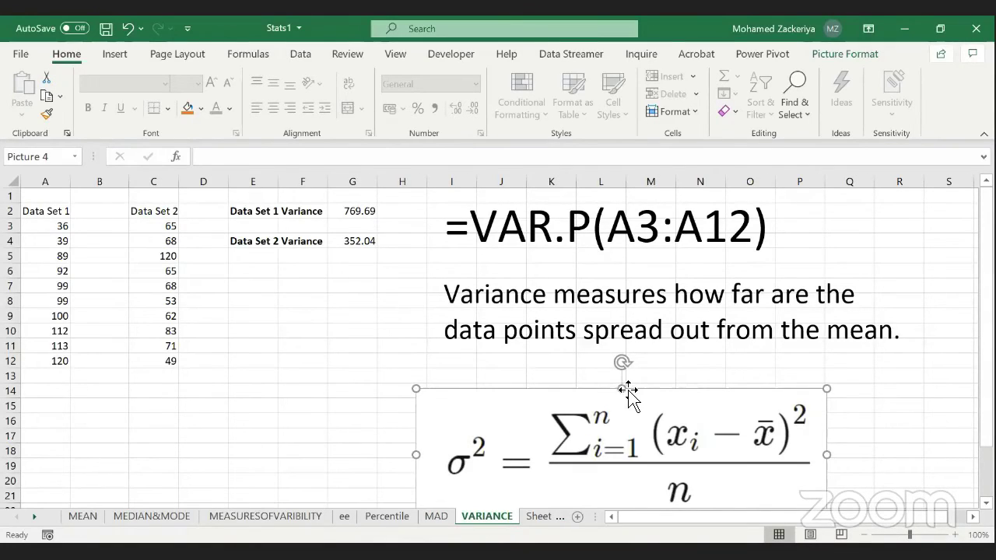
{"action": "left_click_drag", "start_coordinate": [641, 391], "coordinate": [641, 364]}
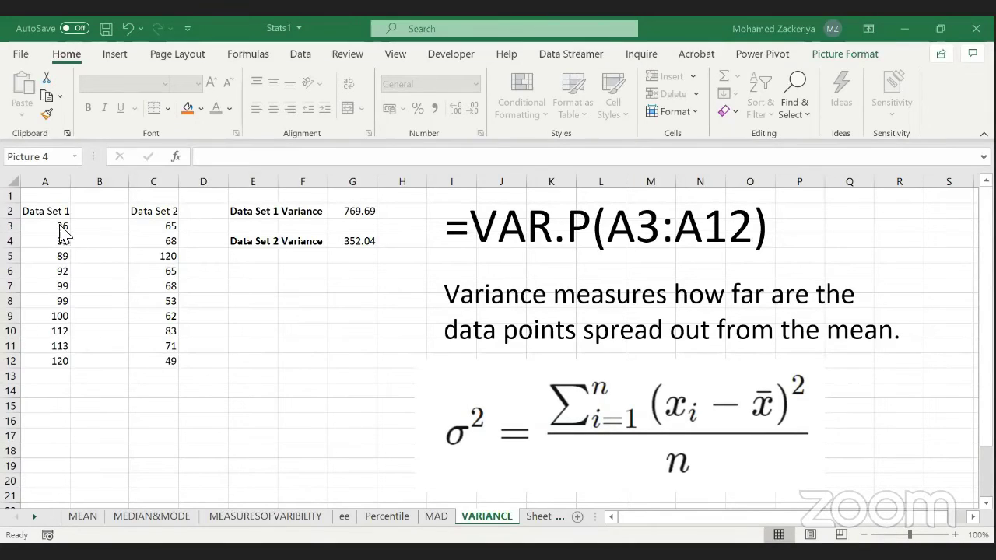
{"action": "left_click_drag", "start_coordinate": [49, 226], "coordinate": [26, 354]}
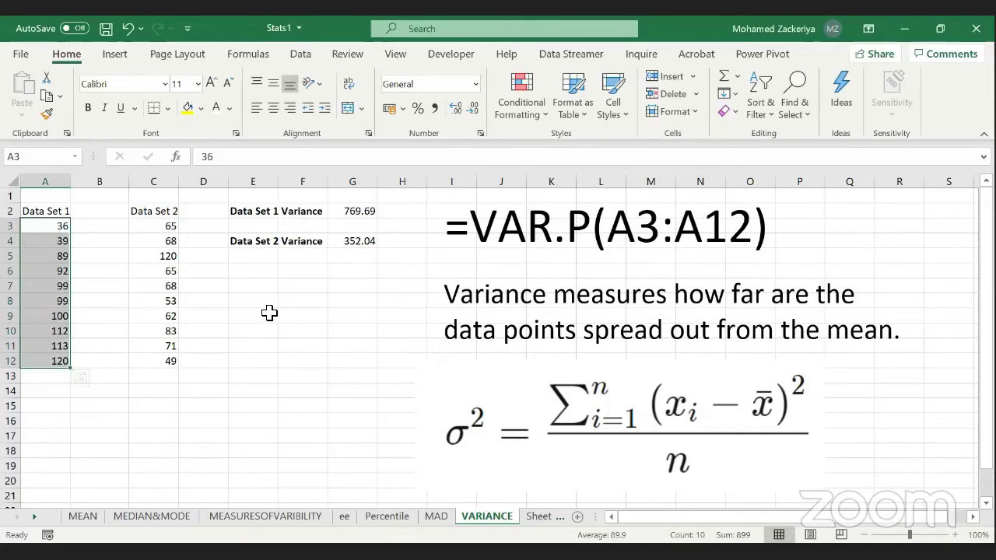
{"action": "left_click", "coordinate": [295, 288]}
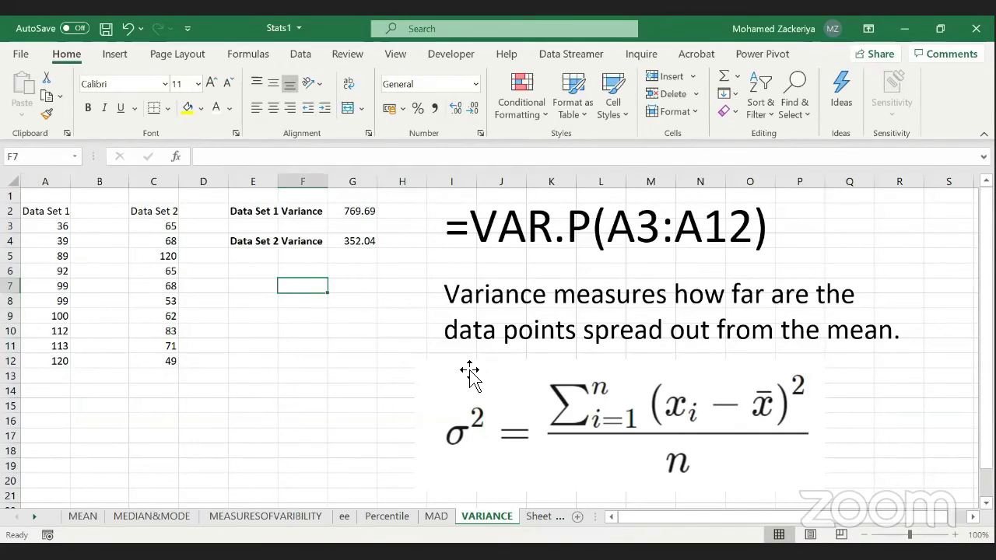
{"action": "type", "text": "="}
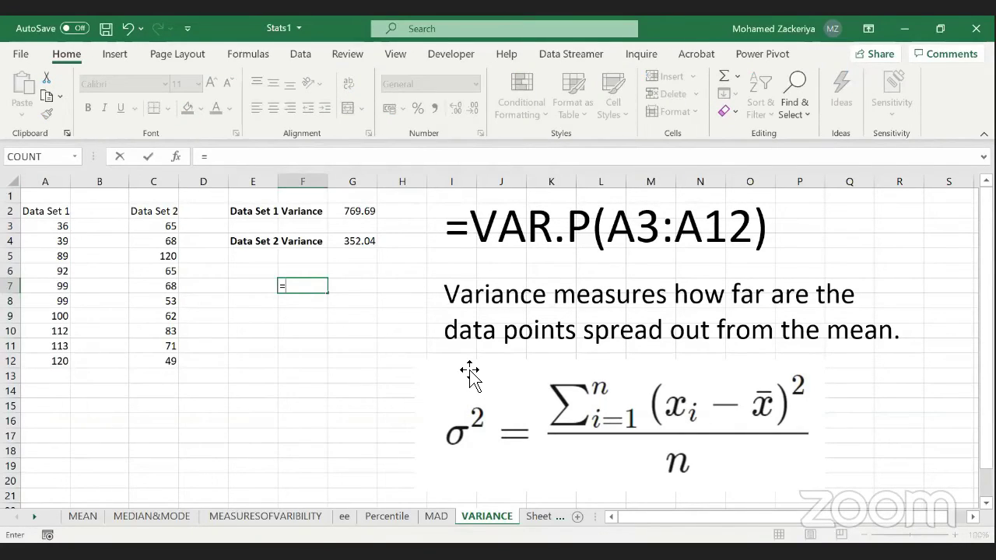
{"action": "key", "text": "Escape"}
{"action": "left_click", "coordinate": [267, 316]}
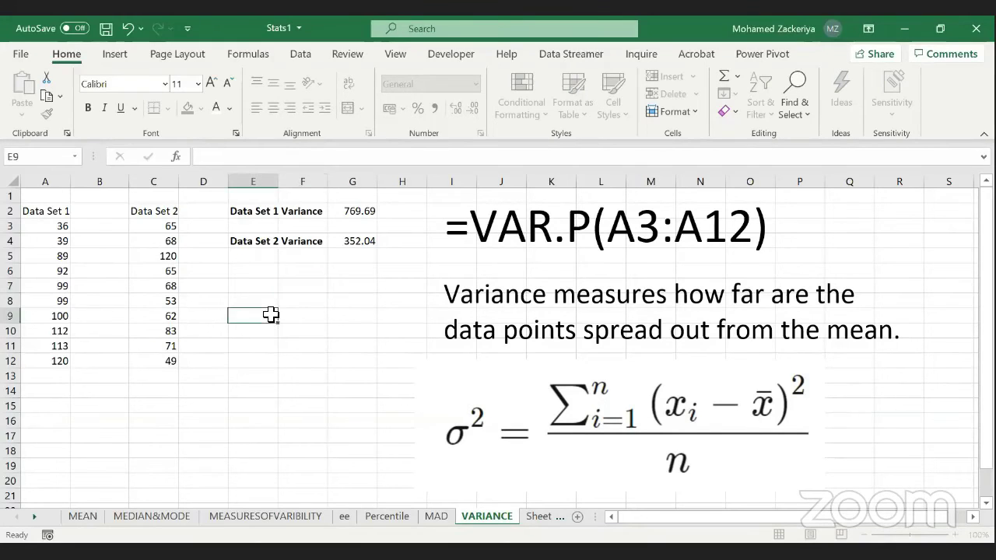
Step: Calculate the mean of Data Set 1 in cell E7 with =AVERAGE(A3:A12)
{"action": "scroll", "coordinate": [267, 318], "scroll_direction": "up", "scroll_amount": 3, "text": "ctrl"}
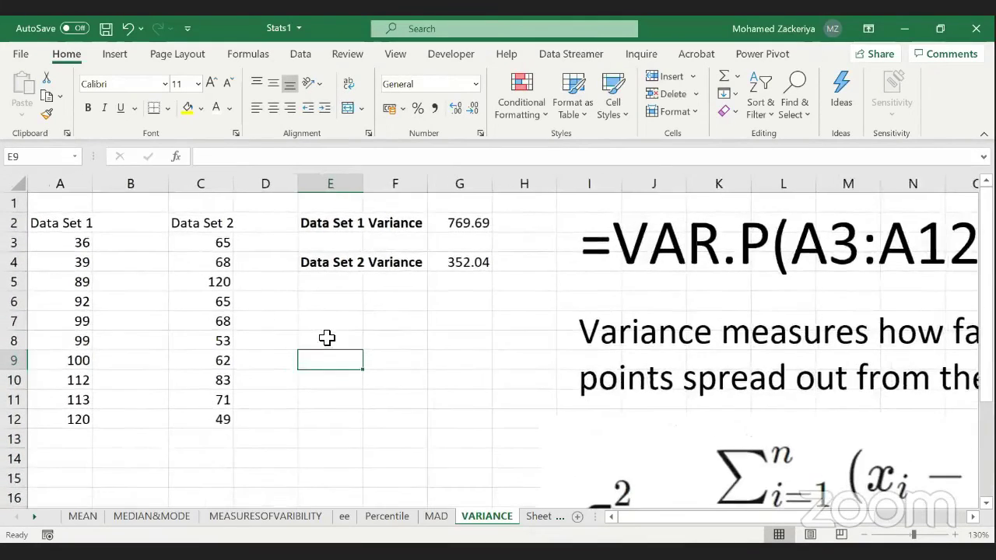
{"action": "left_click", "coordinate": [363, 344]}
{"action": "type", "text": "="}
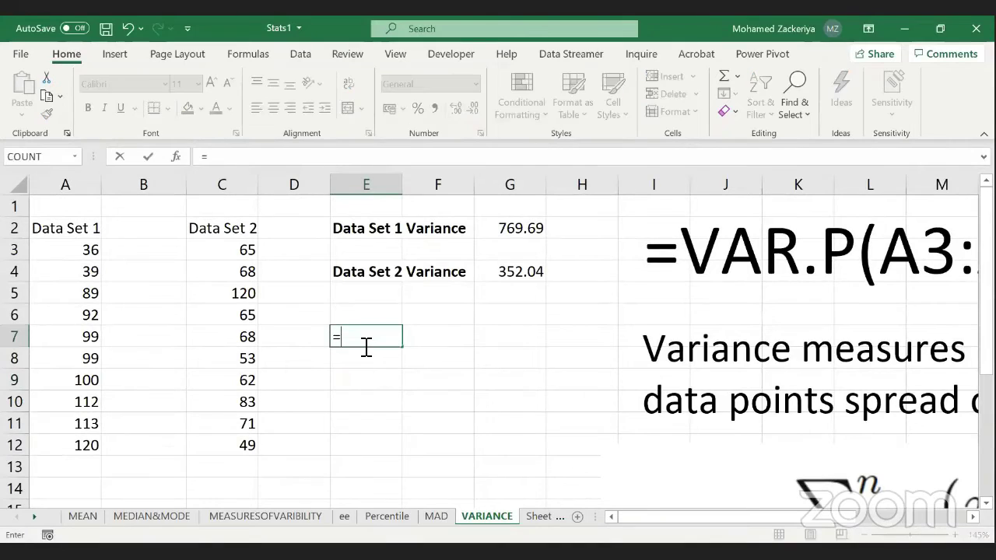
{"action": "type", "text": "AVERAGE"}
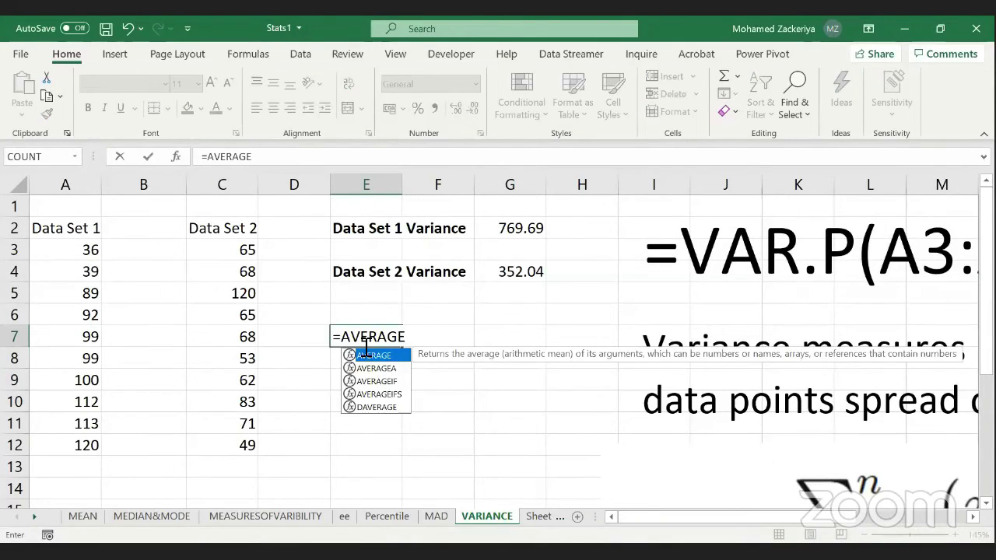
{"action": "type", "text": "("}
{"action": "left_click", "coordinate": [88, 251]}
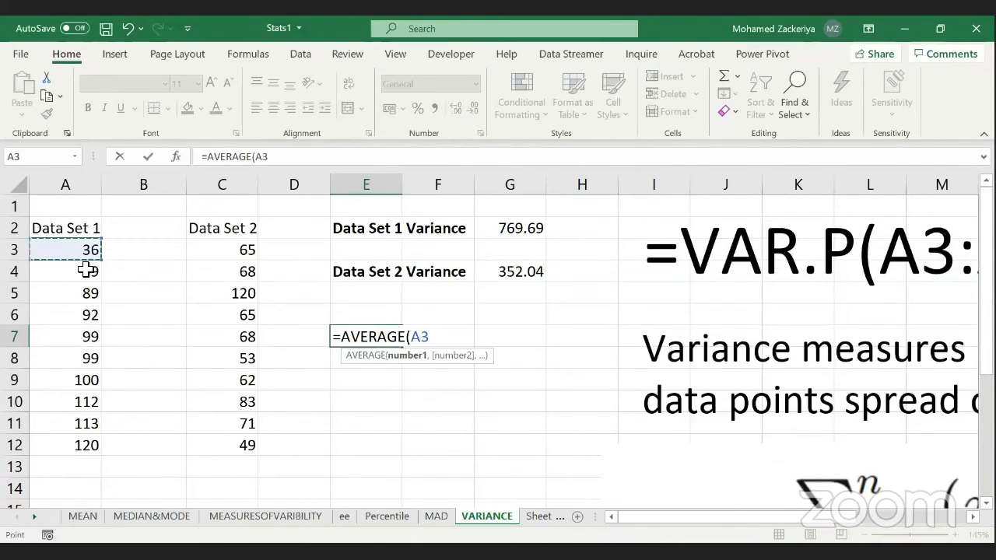
{"action": "left_click", "coordinate": [98, 438], "text": "shift"}
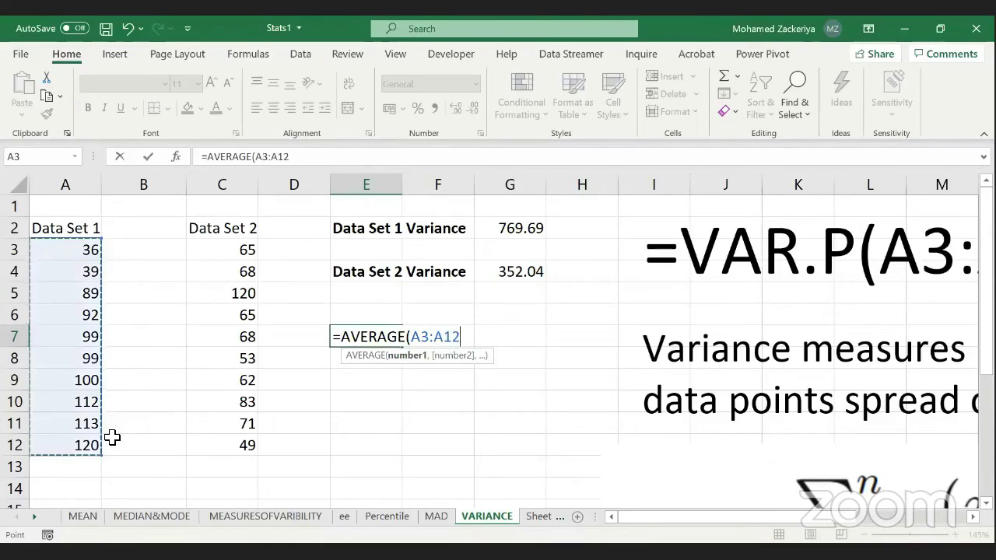
{"action": "key", "text": "Return"}
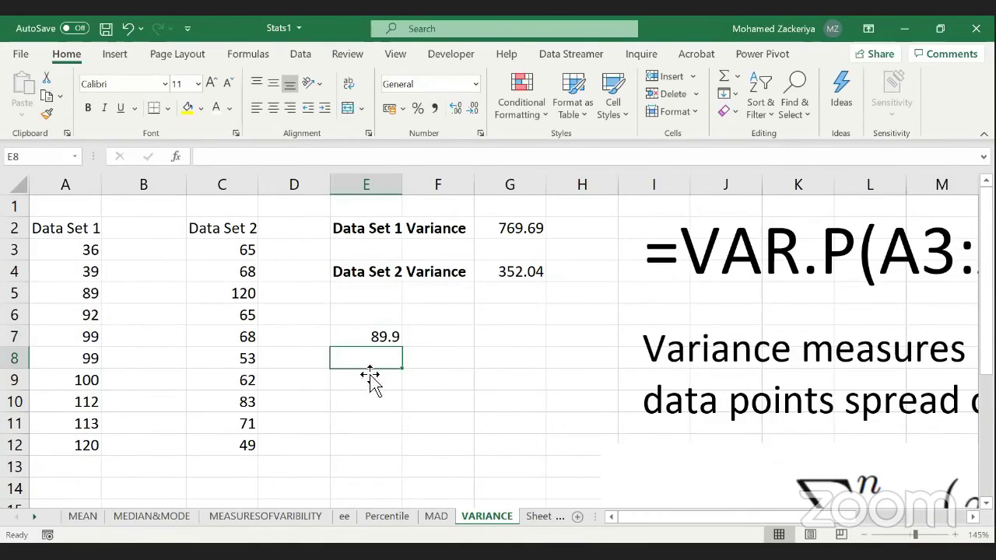
{"action": "left_click", "coordinate": [98, 250]}
{"action": "left_click", "coordinate": [95, 270]}
{"action": "left_click", "coordinate": [78, 294]}
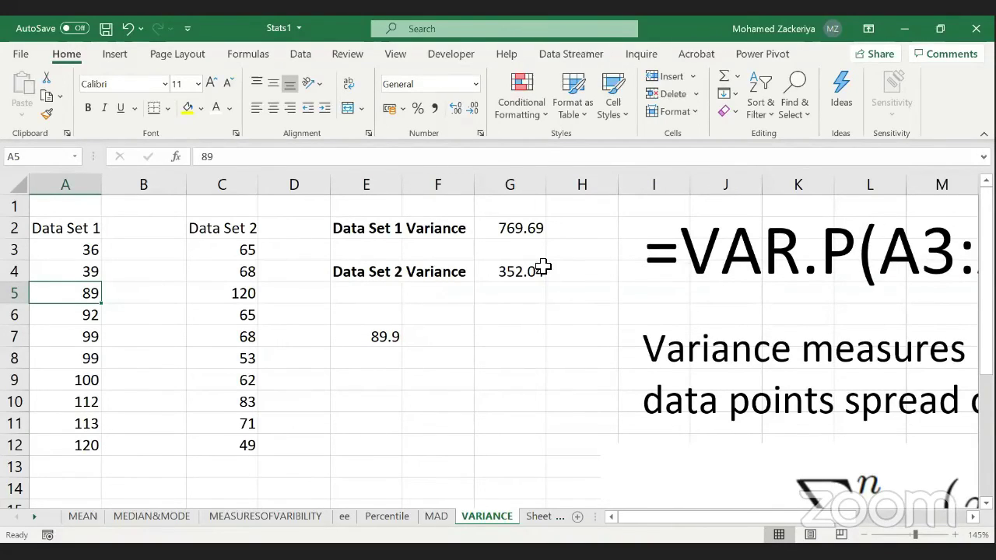
Step: Calculate the population variance of Data Set 1 in cell E9 with =VAR.P(A3:A12)
{"action": "left_click", "coordinate": [384, 386]}
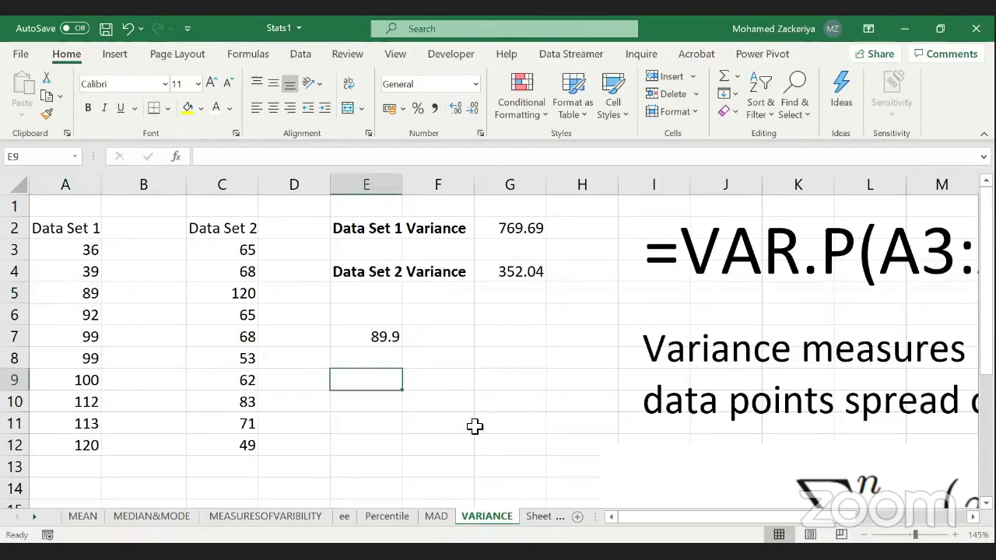
{"action": "type", "text": "="}
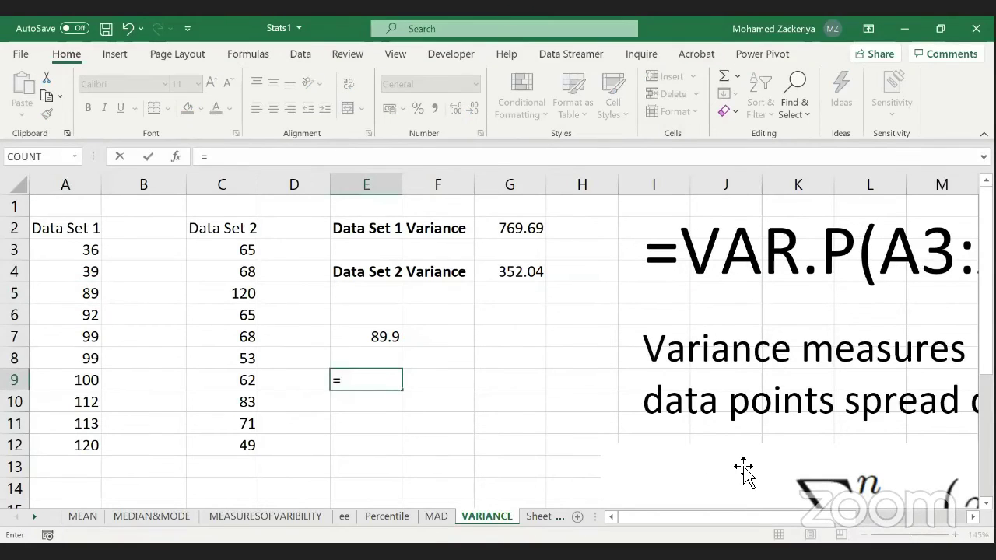
{"action": "type", "text": "VAR"}
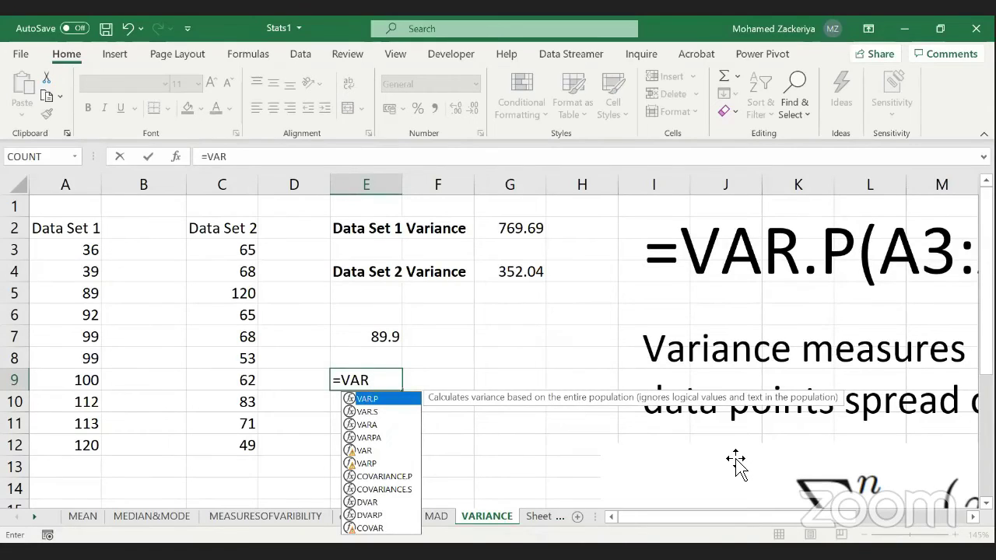
{"action": "type", "text": ".p"}
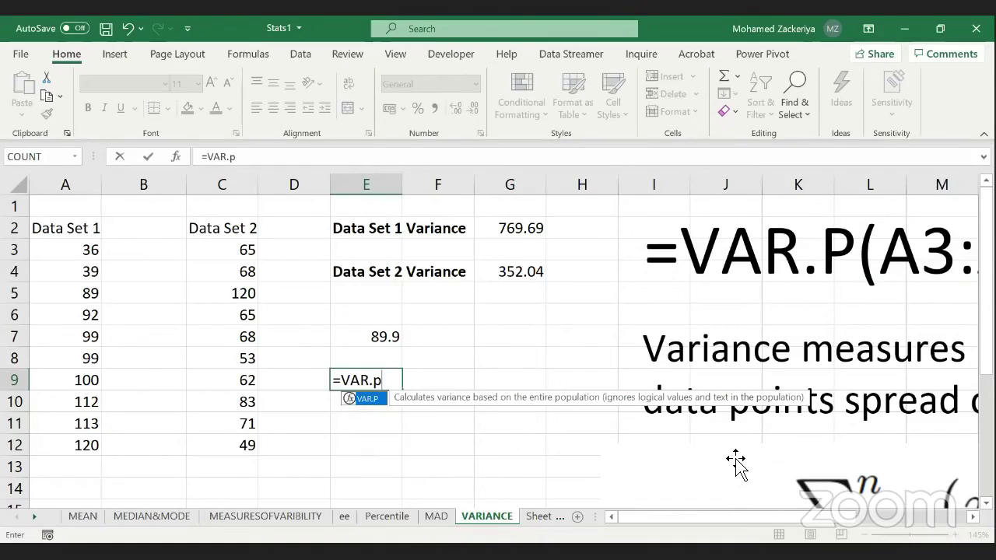
{"action": "key", "text": "BackSpace"}
{"action": "type", "text": "P("}
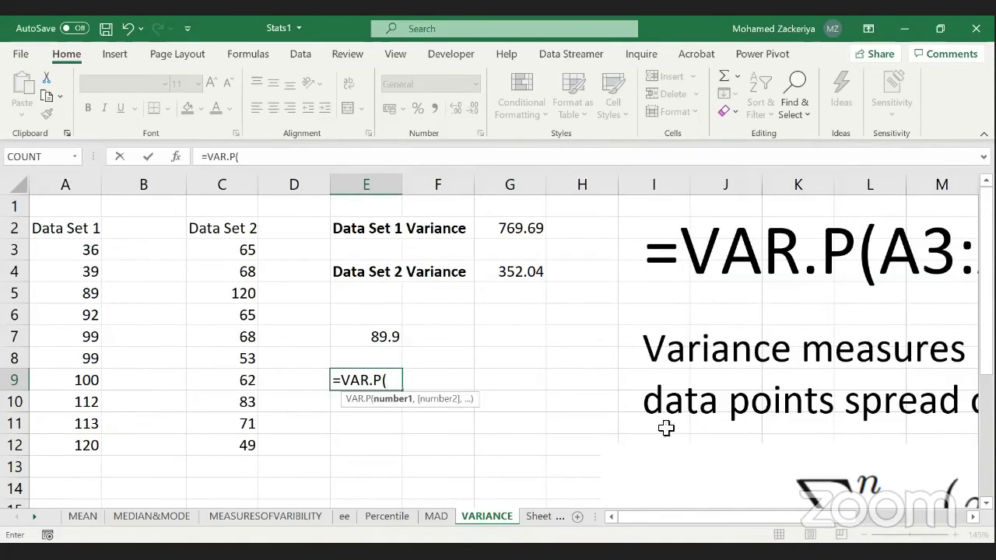
{"action": "left_click", "coordinate": [92, 247]}
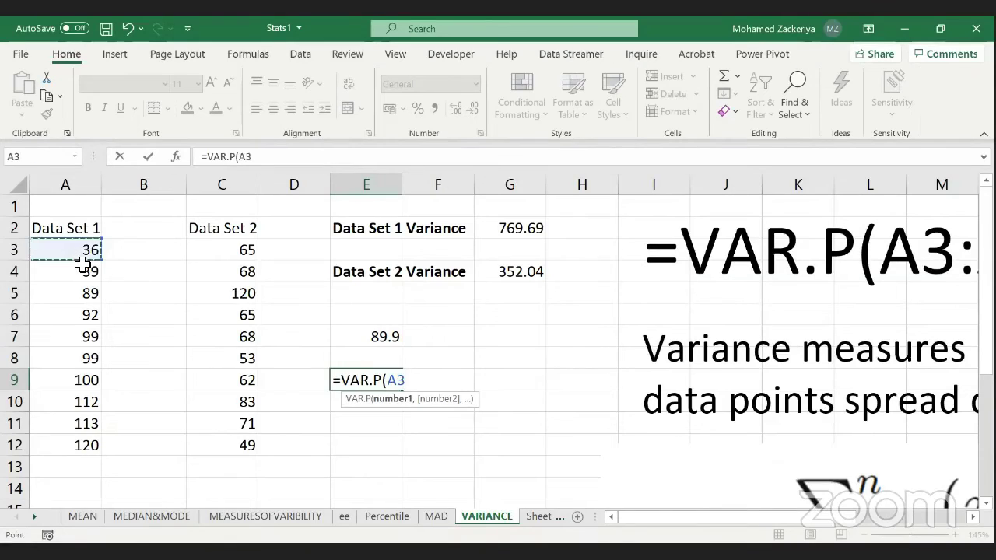
{"action": "left_click", "coordinate": [71, 444], "text": "shift"}
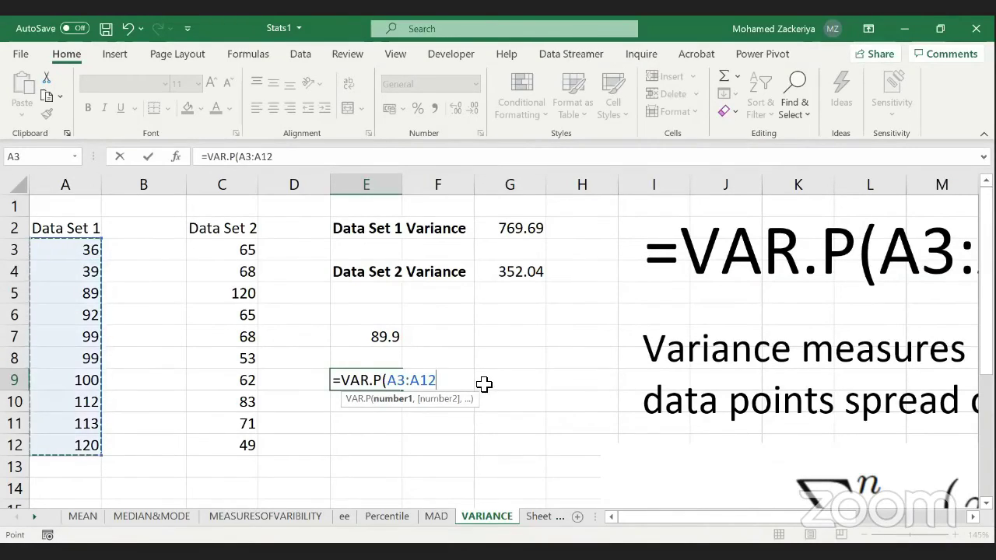
{"action": "key", "text": "Return"}
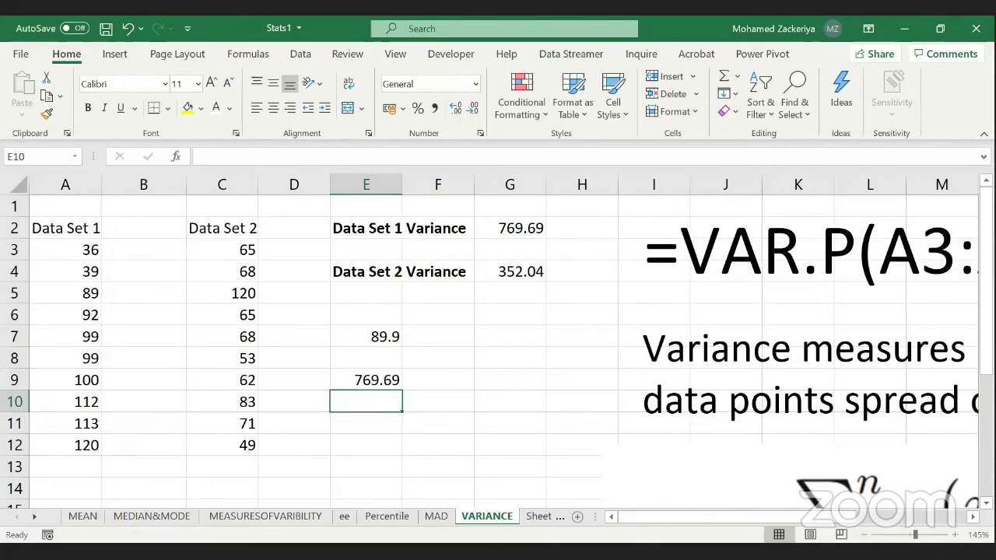
Step: Open the STDDEV sheet and review the standard deviation formula picture below the description text
{"action": "left_click_drag", "start_coordinate": [645, 522], "coordinate": [751, 516]}
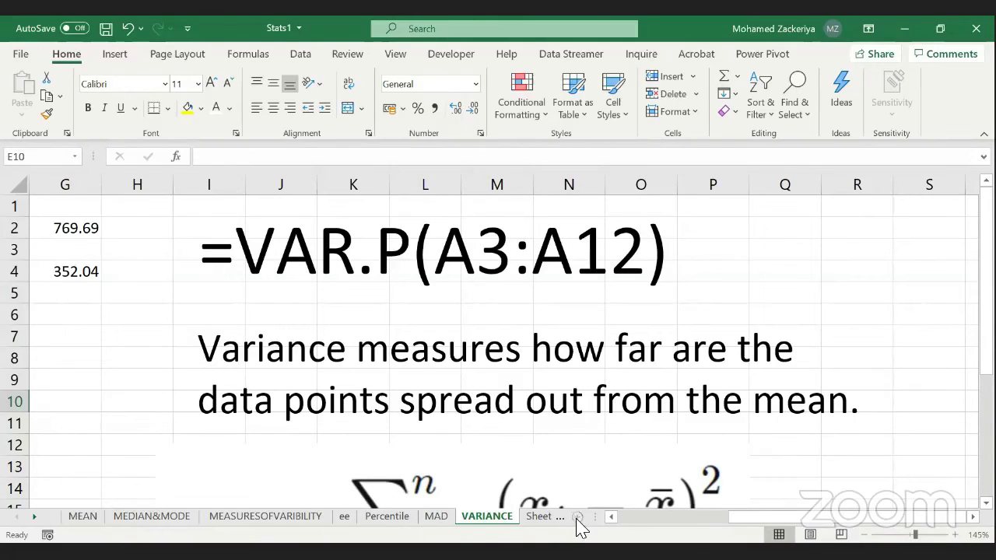
{"action": "left_click", "coordinate": [540, 519]}
{"action": "left_click", "coordinate": [543, 519]}
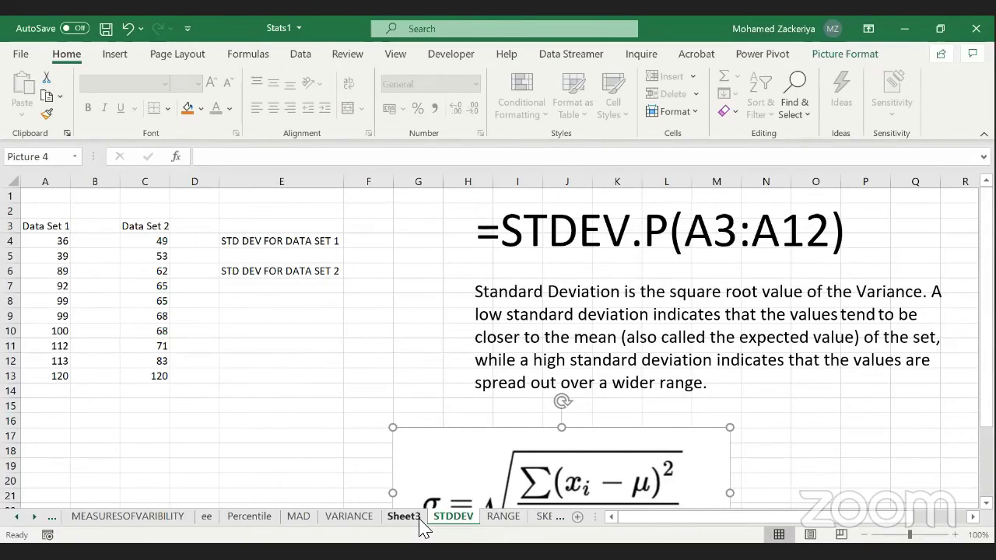
{"action": "scroll", "coordinate": [677, 520], "scroll_direction": "down", "scroll_amount": 6}
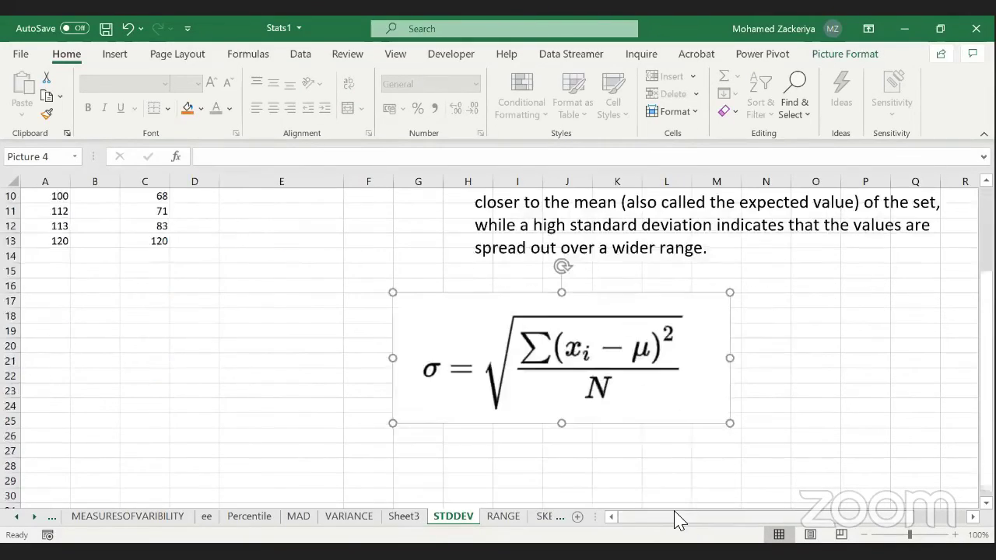
{"action": "scroll", "coordinate": [669, 516], "scroll_direction": "up", "scroll_amount": 4}
{"action": "scroll", "coordinate": [662, 509], "scroll_direction": "up", "scroll_amount": 2}
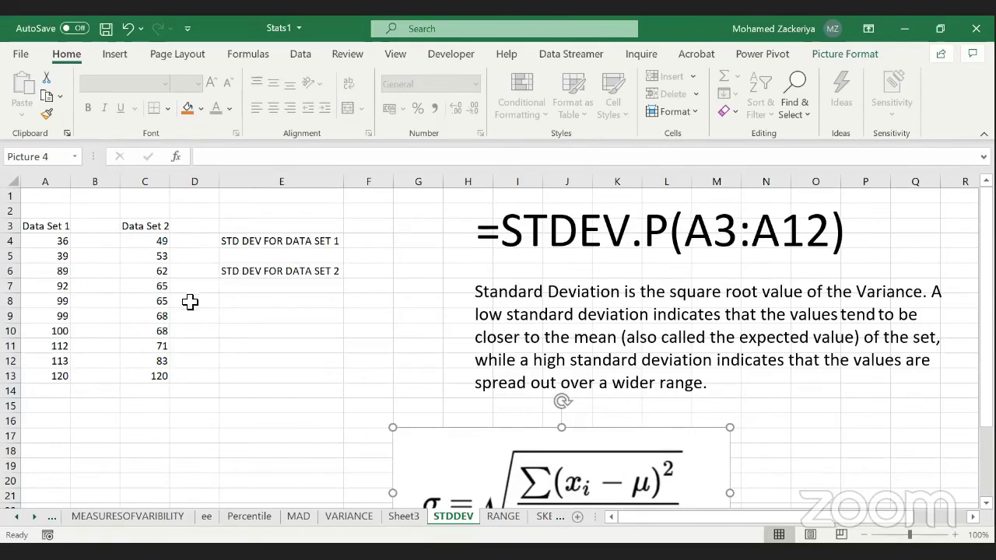
Step: Try to calculate the mean of Data Set 1 in cell E9 with a MEAN formula, and clear the cell
{"action": "left_click", "coordinate": [254, 315]}
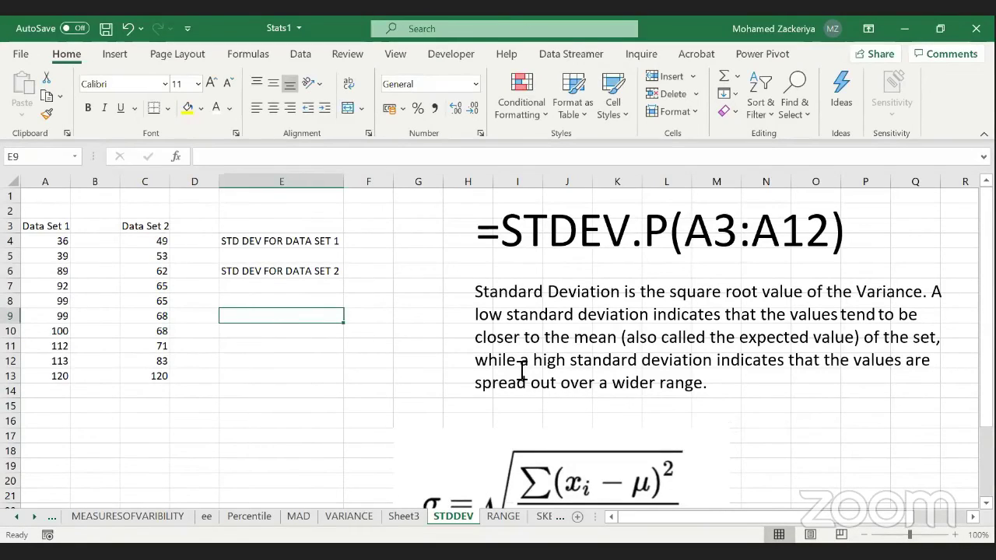
{"action": "type", "text": "=M"}
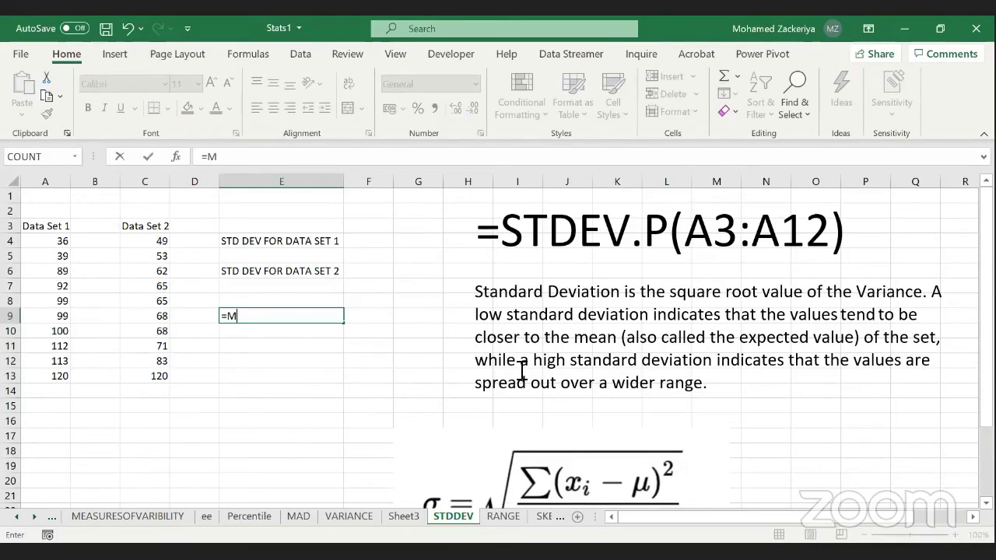
{"action": "type", "text": "EAN("}
{"action": "left_click", "coordinate": [61, 247]}
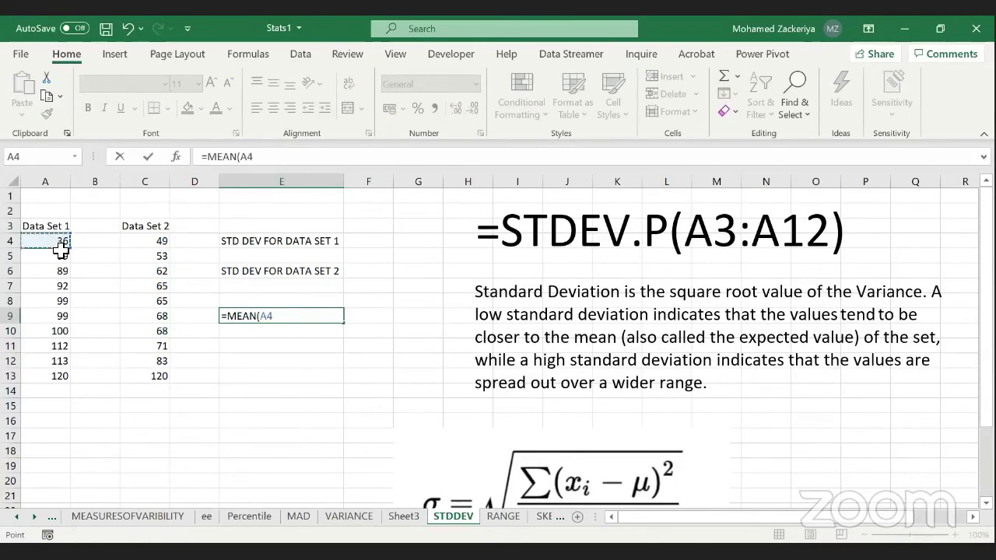
{"action": "left_click", "coordinate": [58, 380], "text": "shift"}
{"action": "key", "text": "Return"}
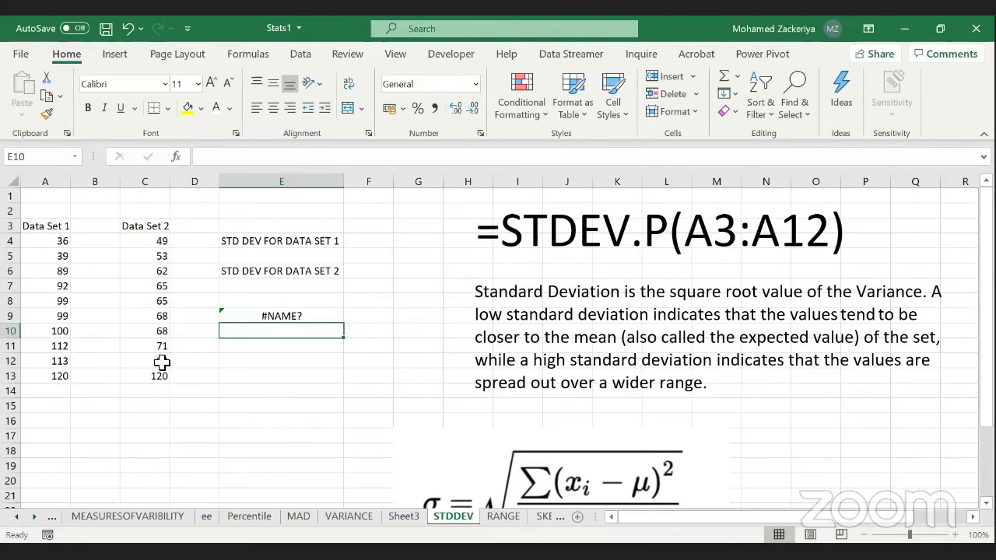
{"action": "left_click", "coordinate": [282, 315]}
{"action": "key", "text": "Delete"}
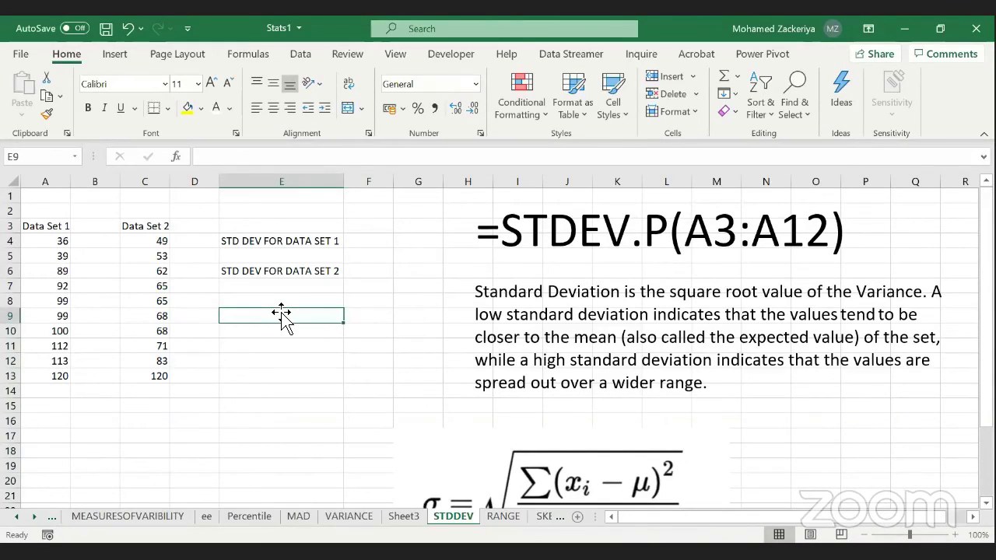
Step: Calculate the mean of Data Set 1 in cell E9 with =AVERAGE(A4:A13)
{"action": "type", "text": "="}
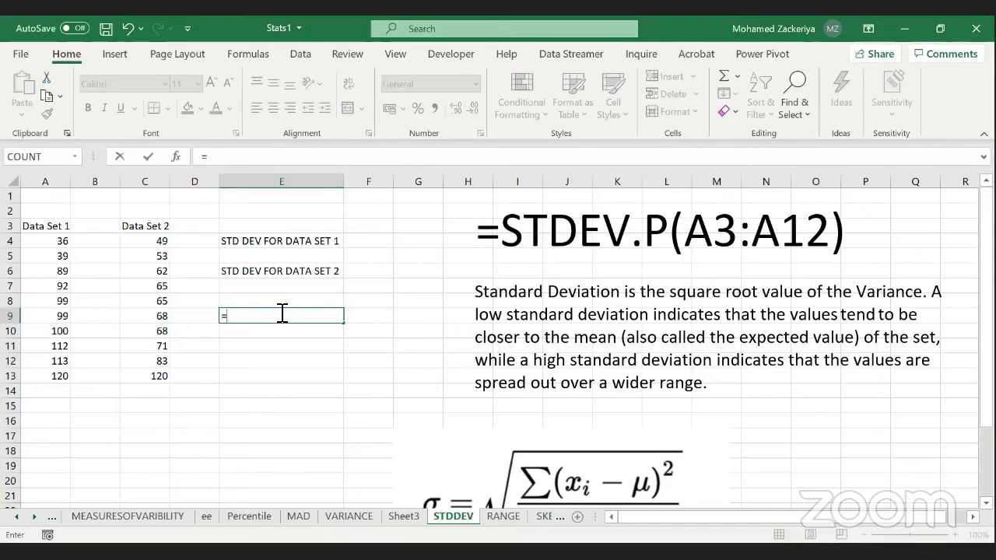
{"action": "type", "text": "AVERAGE("}
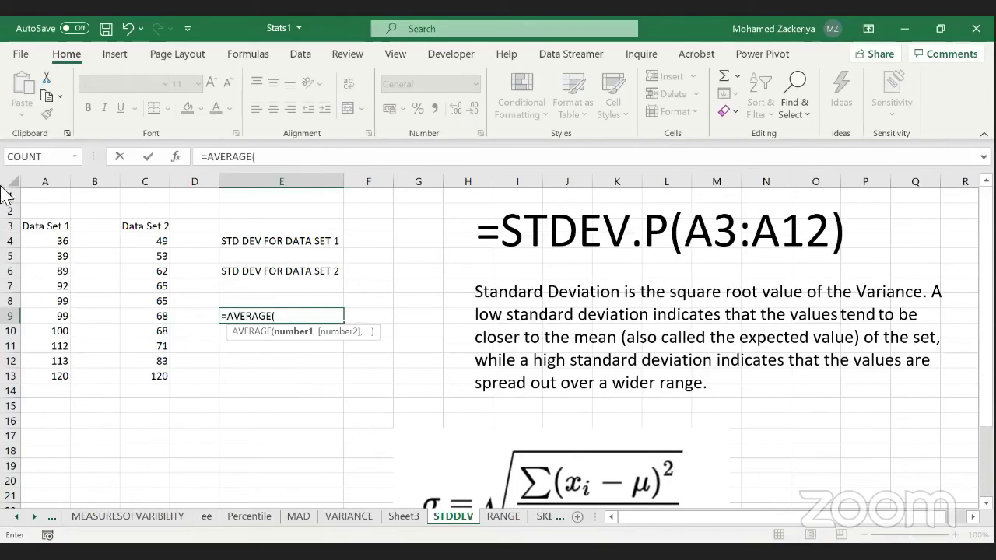
{"action": "left_click", "coordinate": [56, 245]}
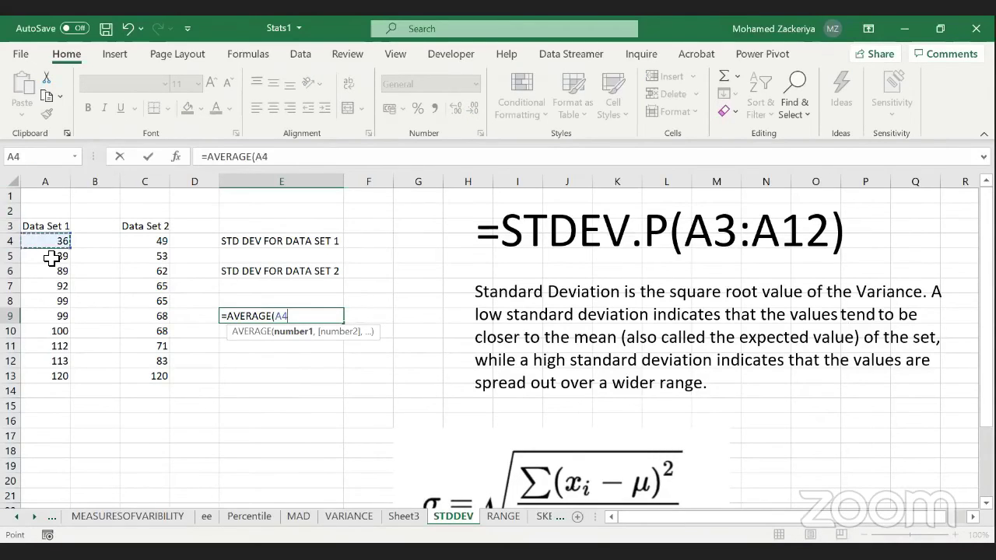
{"action": "left_click", "coordinate": [47, 372], "text": "shift"}
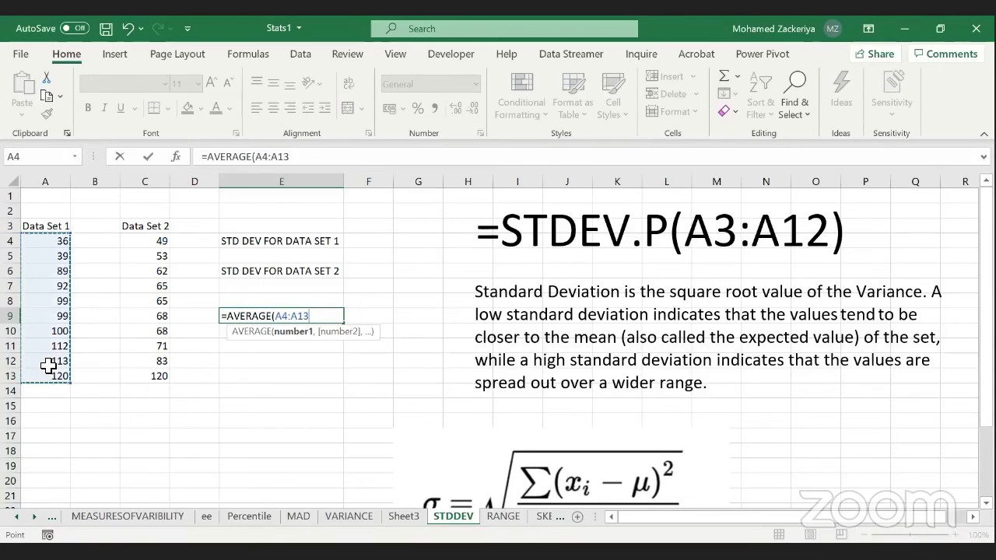
{"action": "key", "text": "Return"}
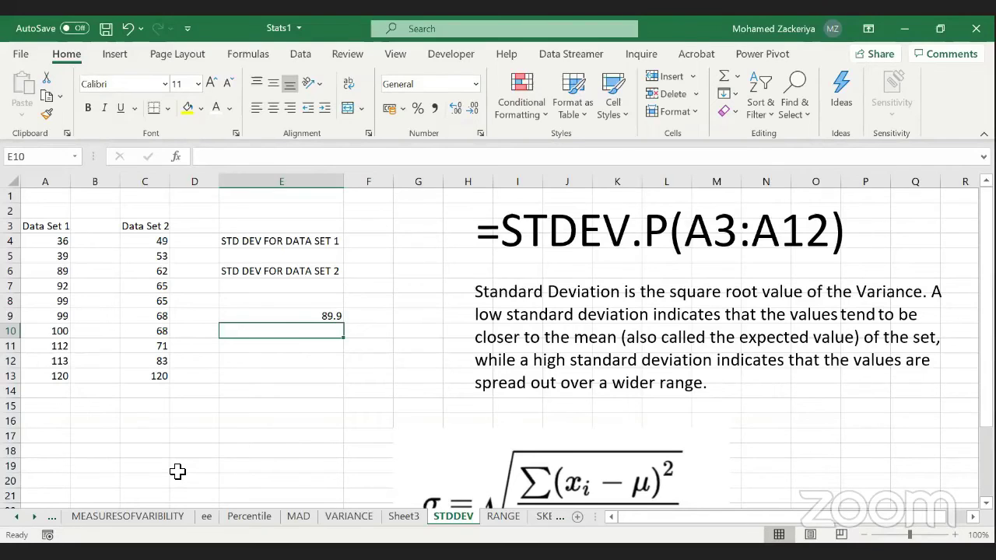
Step: Move the standard deviation formula picture up over the description text, just below the =STDEV.P(A3:A12) heading
{"action": "left_click", "coordinate": [692, 444]}
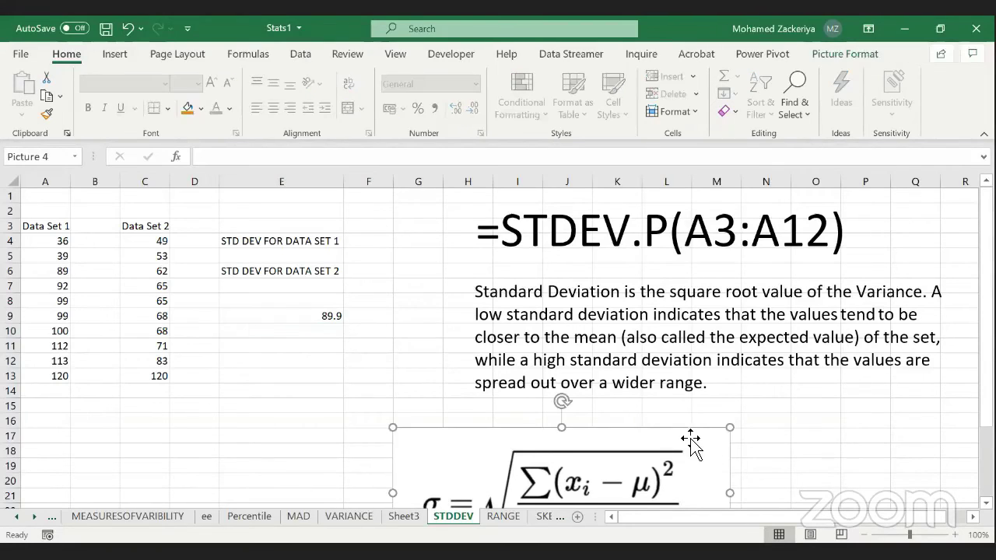
{"action": "left_click_drag", "start_coordinate": [691, 444], "coordinate": [687, 396]}
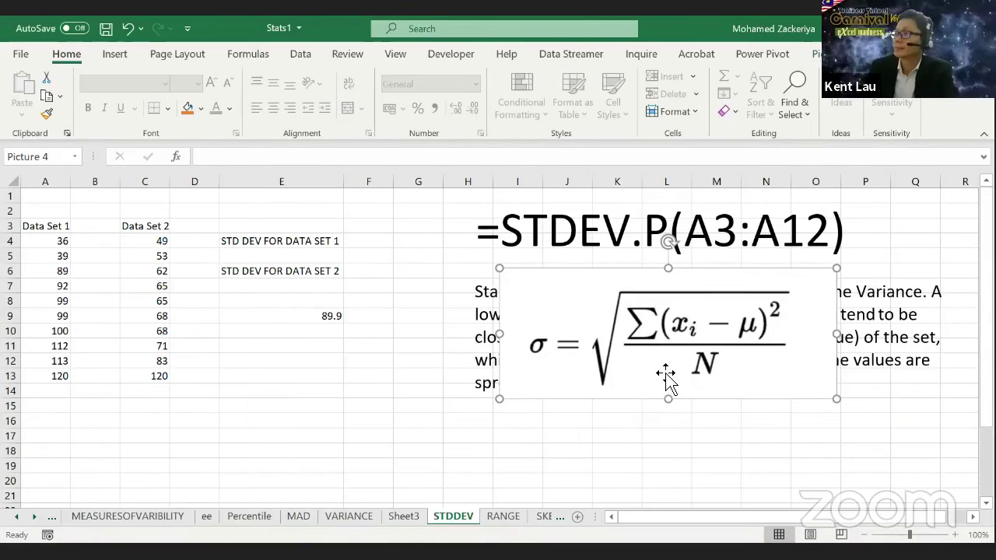
{"action": "left_click_drag", "start_coordinate": [645, 387], "coordinate": [586, 388]}
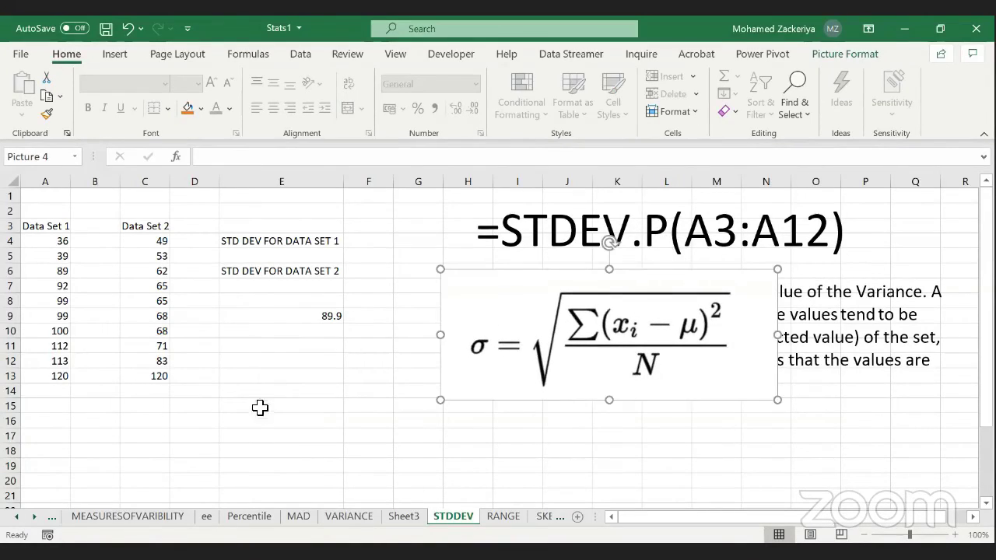
Step: Calculate the population standard deviation of Data Set 1 in cell E11 with =STDEV.P(A4:A13)
{"action": "left_click", "coordinate": [265, 348]}
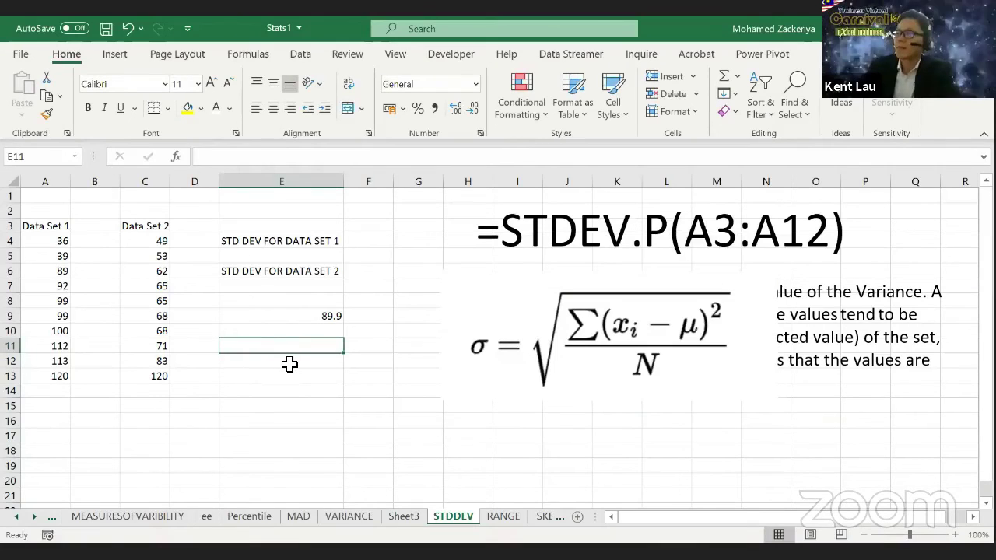
{"action": "type", "text": "="}
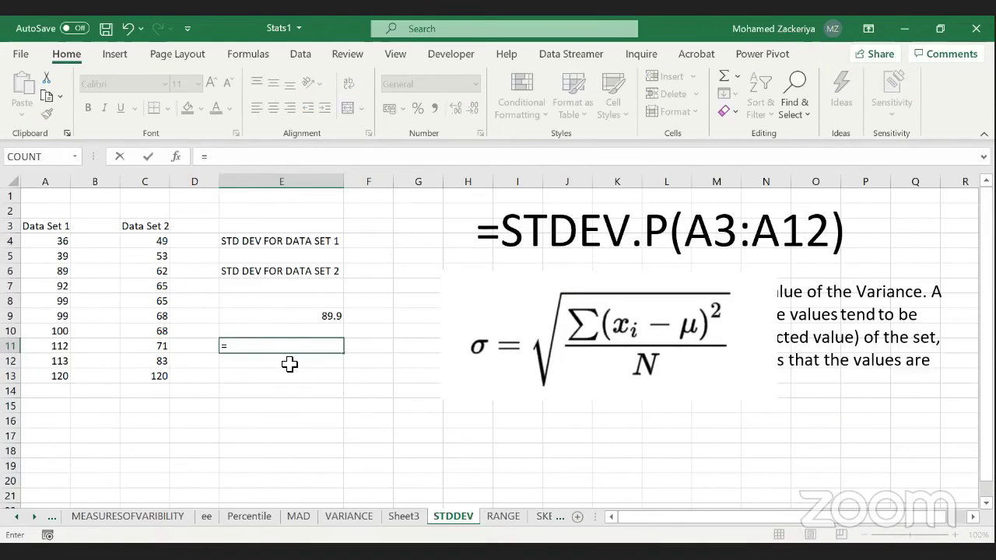
{"action": "type", "text": "ST"}
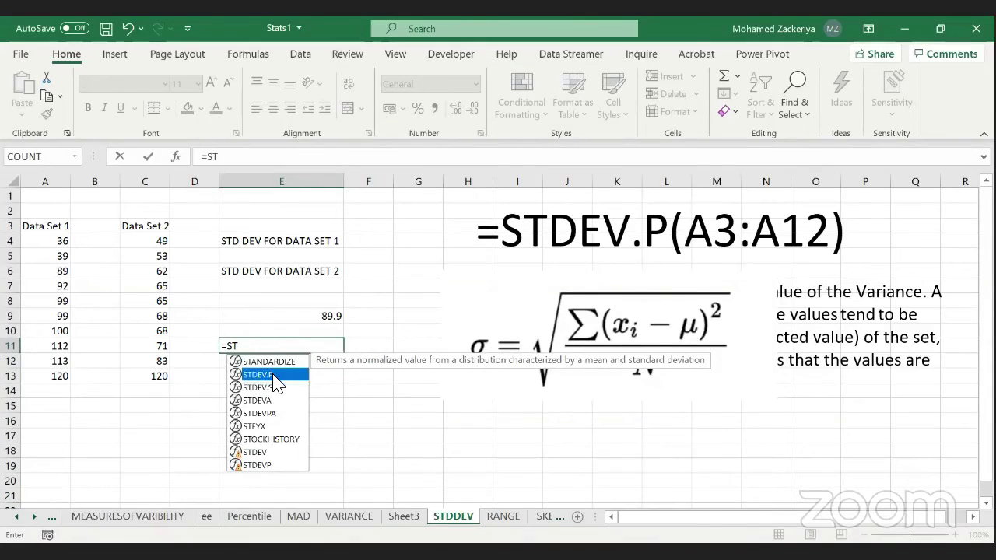
{"action": "double_click", "coordinate": [276, 377]}
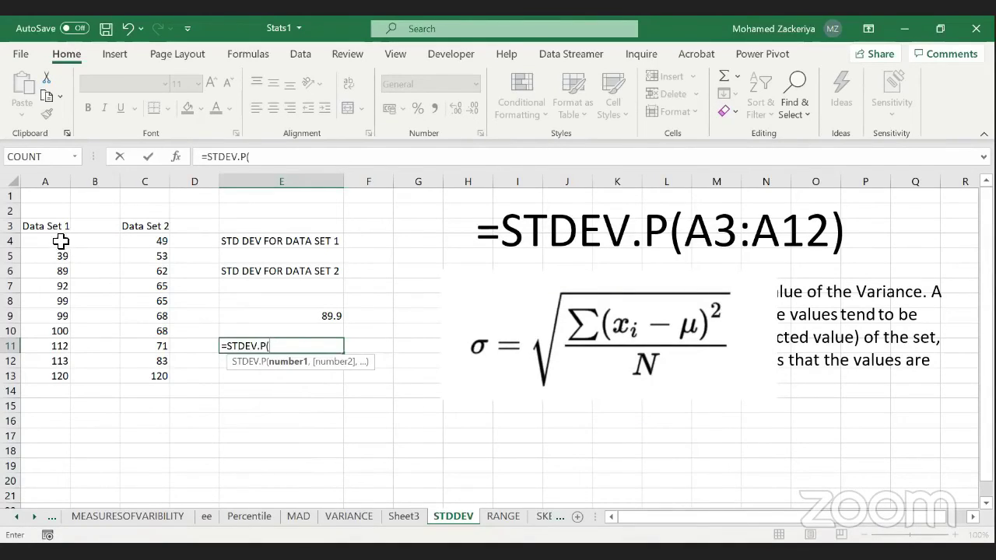
{"action": "left_click", "coordinate": [63, 241]}
{"action": "left_click", "coordinate": [60, 376], "text": "shift"}
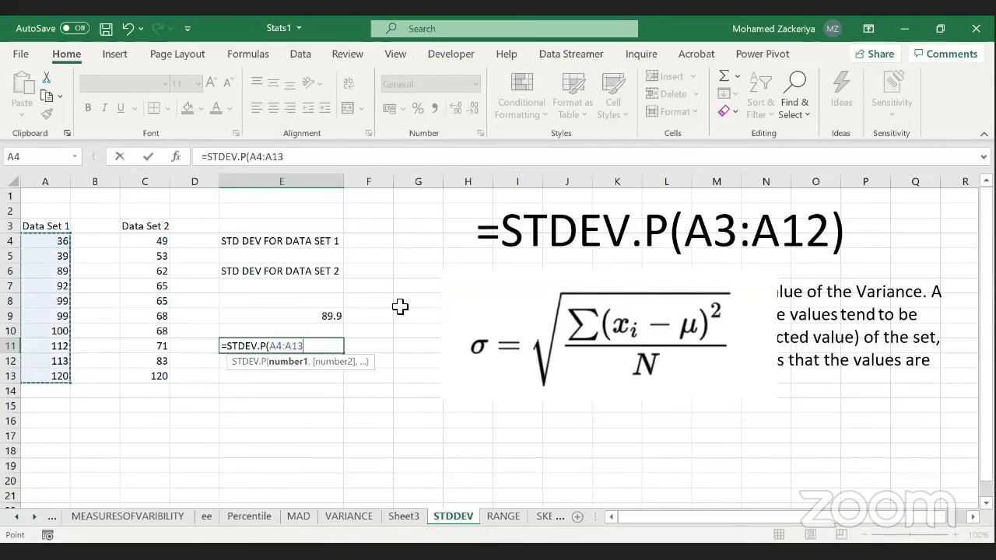
{"action": "key", "text": "Return"}
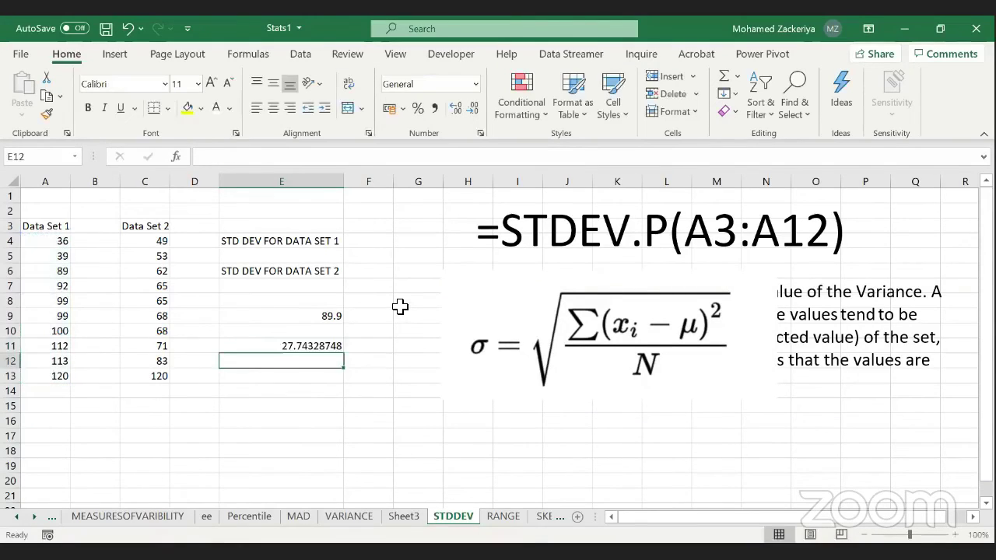
Step: Reduce the standard deviation in cell E11 to zero decimal places
{"action": "left_click", "coordinate": [328, 347]}
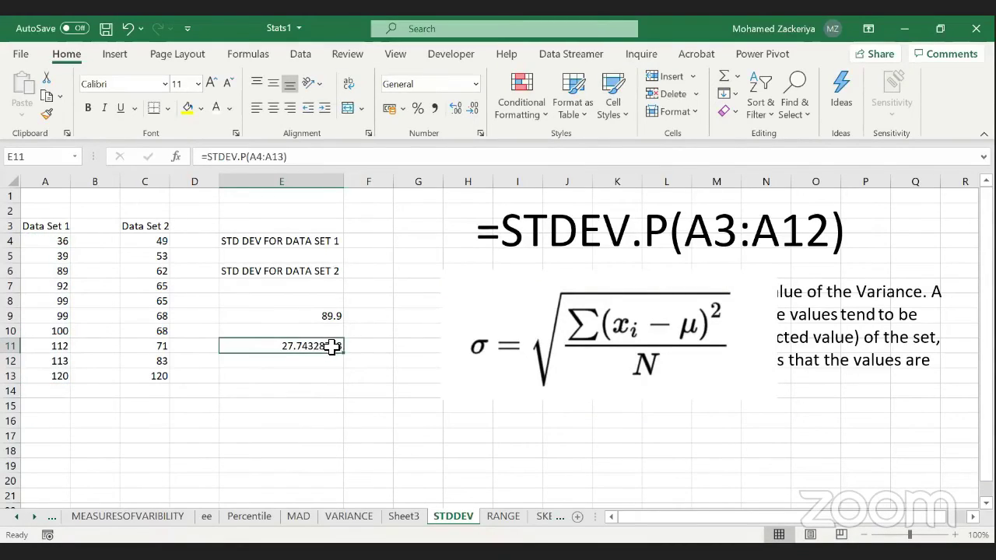
{"action": "left_click", "coordinate": [472, 108]}
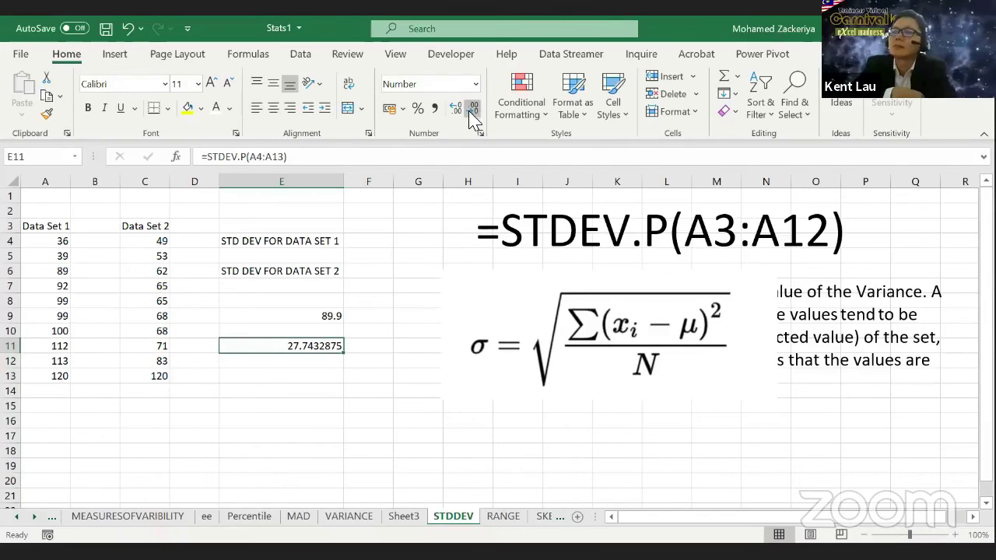
{"action": "left_click", "coordinate": [472, 108]}
{"action": "left_click", "coordinate": [472, 109]}
{"action": "left_click", "coordinate": [472, 108]}
{"action": "left_click", "coordinate": [472, 108]}
{"action": "left_click", "coordinate": [472, 108]}
{"action": "left_click", "coordinate": [473, 108]}
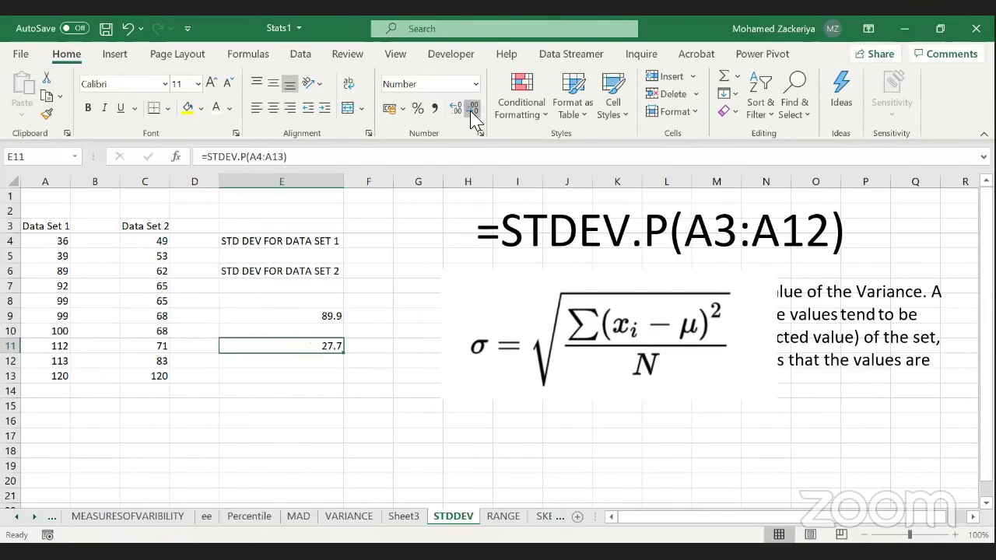
{"action": "left_click", "coordinate": [472, 109]}
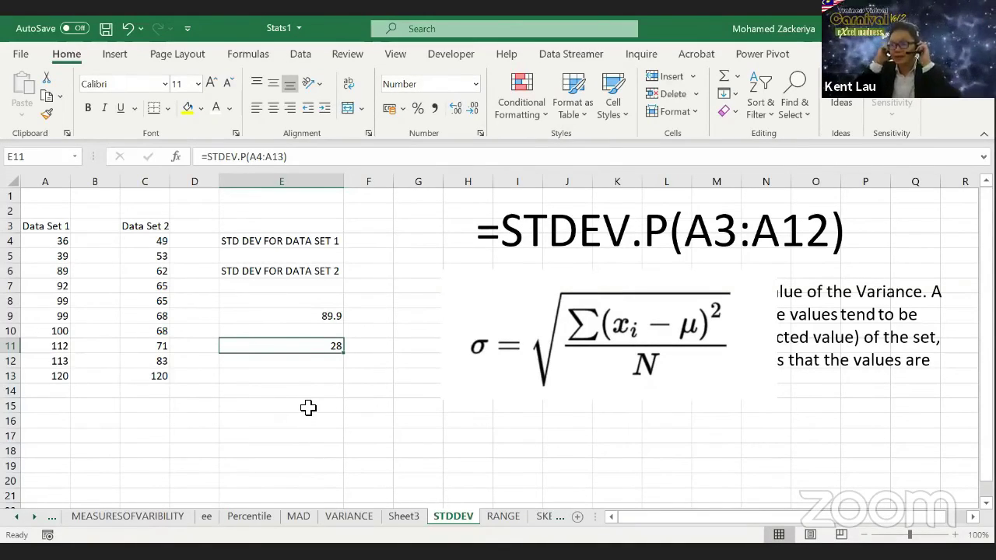
Step: Calculate the mean of Data Set 2 in cell E13 with =AVERAGE(C4:C13)
{"action": "left_click", "coordinate": [320, 380]}
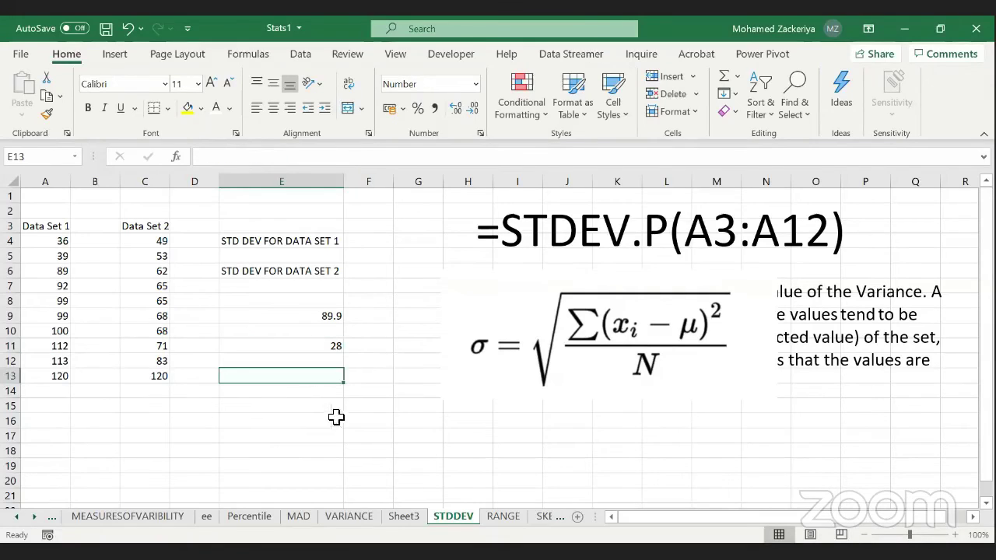
{"action": "type", "text": "="}
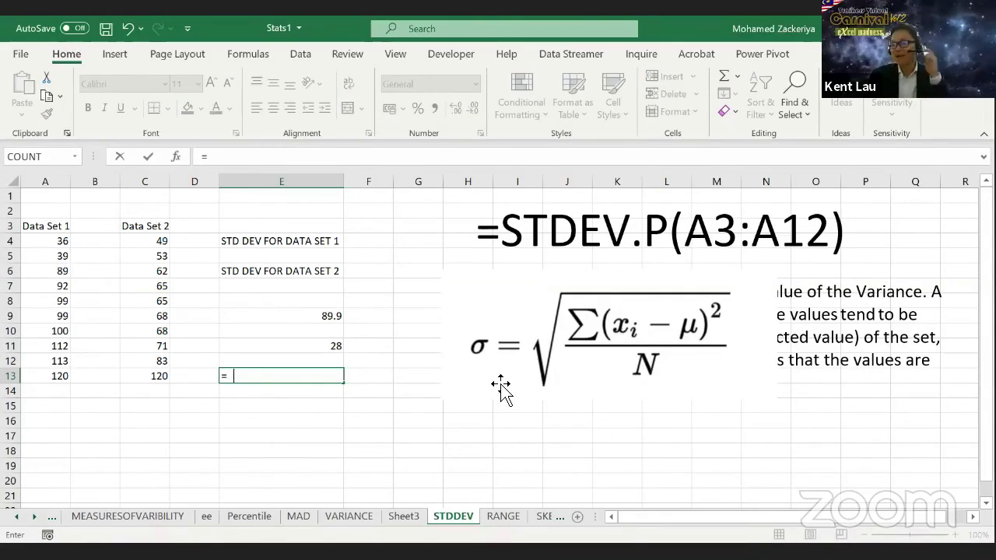
{"action": "type", "text": "AVERAGE("}
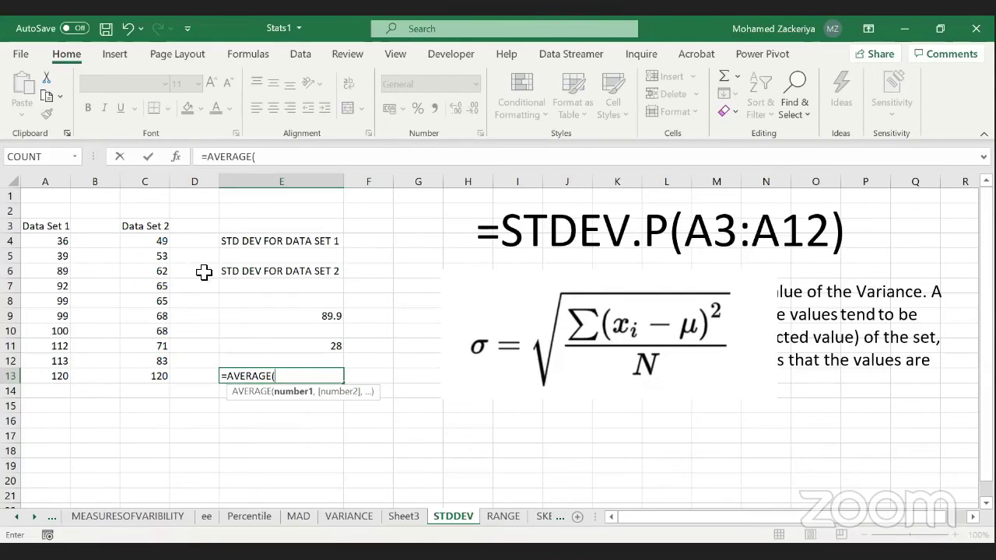
{"action": "left_click", "coordinate": [161, 240]}
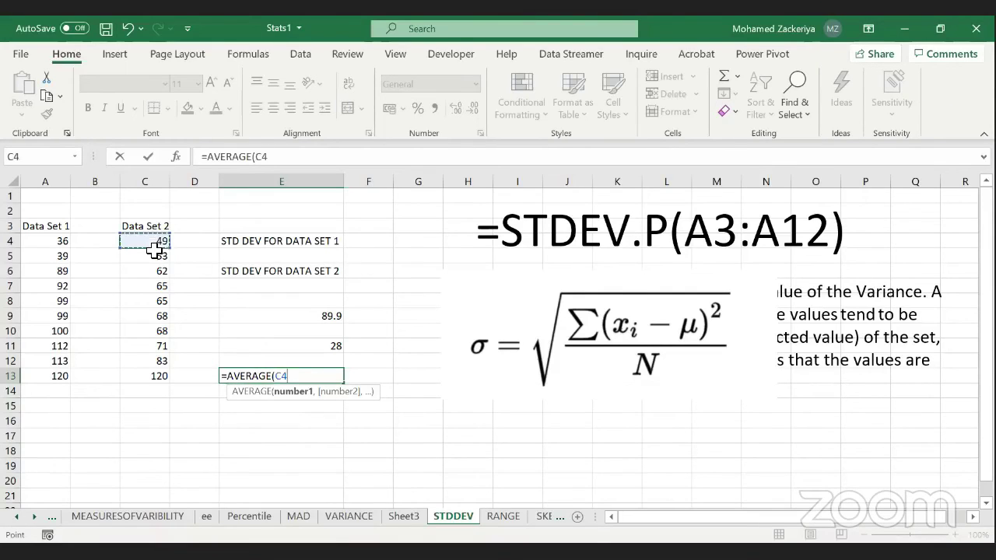
{"action": "left_click", "coordinate": [159, 374], "text": "shift"}
{"action": "key", "text": "Return"}
{"action": "left_click", "coordinate": [331, 411]}
{"action": "type", "text": "=STD>"}
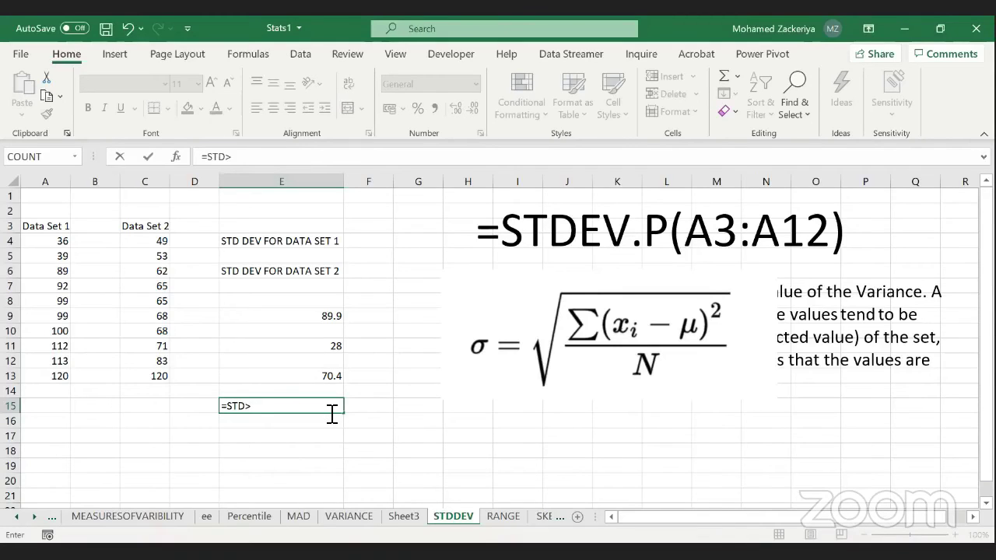
{"action": "type", "text": "P("}
{"action": "key", "text": "BackSpace"}
{"action": "key", "text": "BackSpace"}
{"action": "key", "text": "BackSpace"}
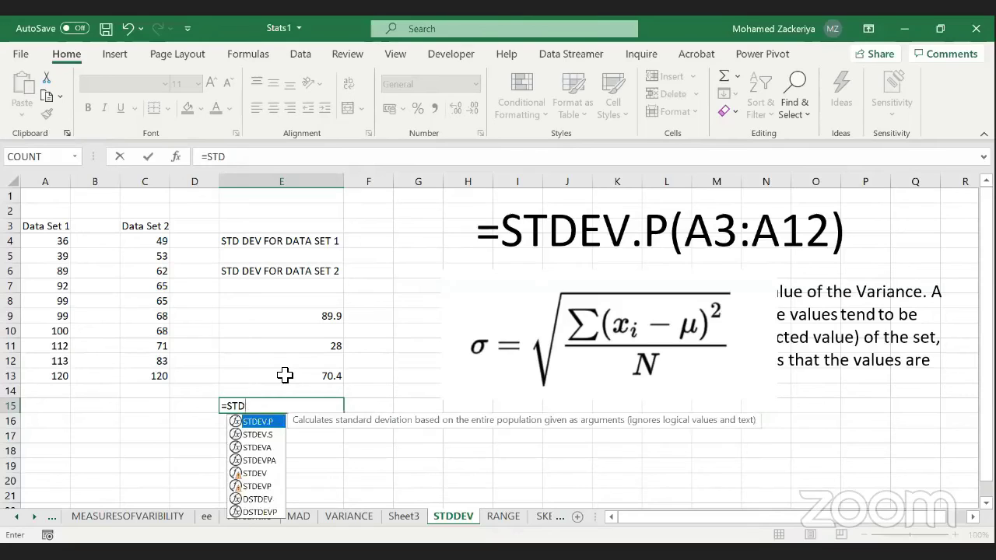
{"action": "type", "text": ".p"}
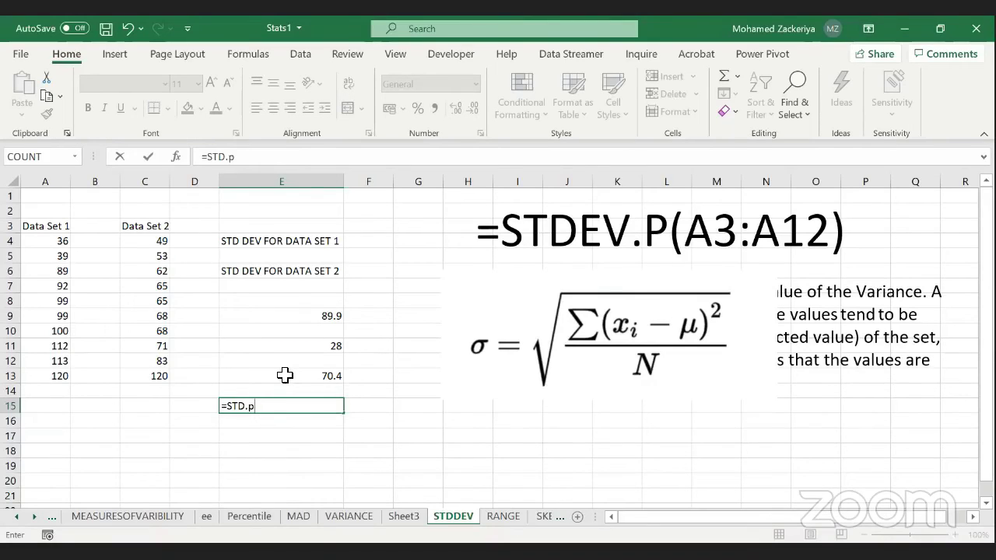
{"action": "type", "text": "("}
{"action": "left_click", "coordinate": [154, 244]}
{"action": "key", "text": "Escape"}
Step: Calculate the population standard deviation of Data Set 2 in cell E15 with =STDEV.P(C4:C13)
{"action": "type", "text": "=STF"}
{"action": "key", "text": "BackSpace"}
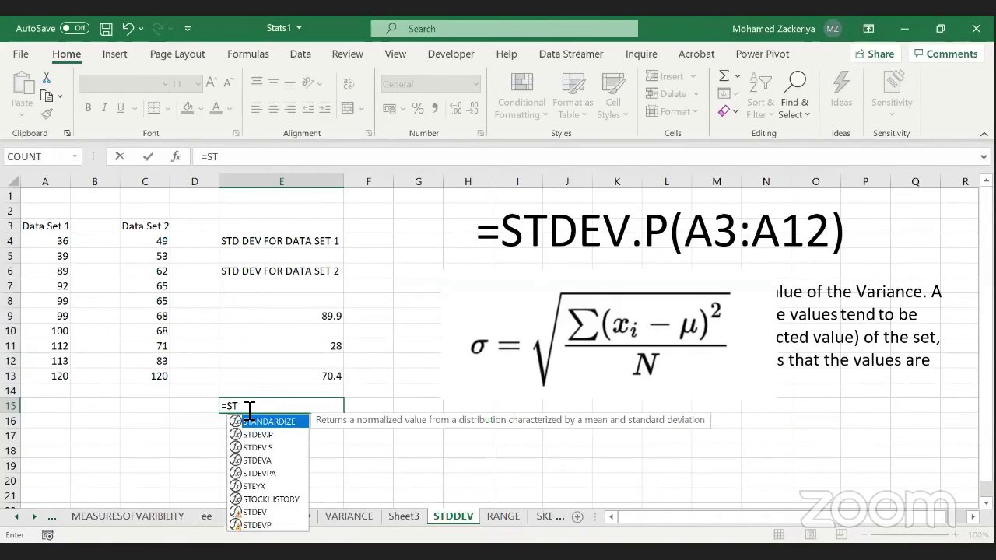
{"action": "type", "text": "D"}
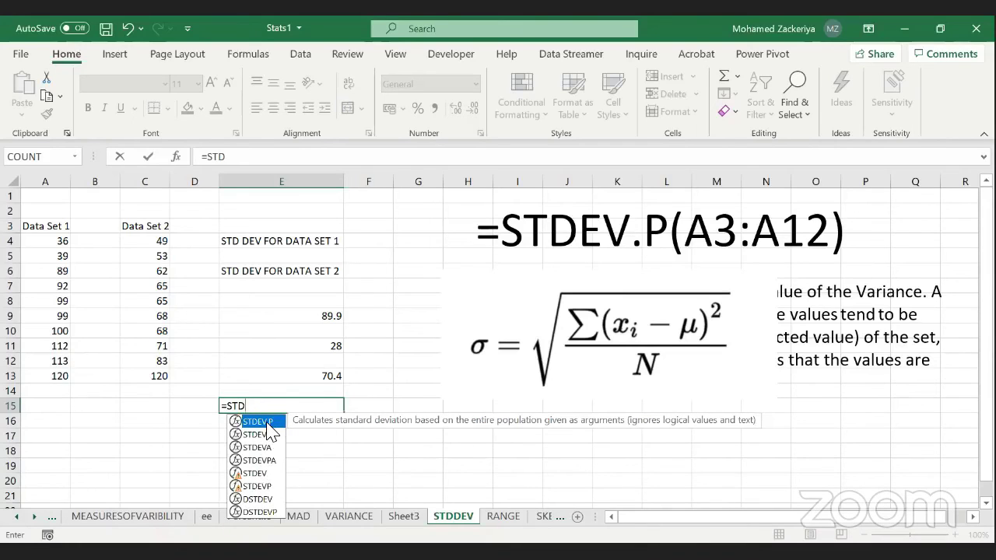
{"action": "double_click", "coordinate": [265, 422]}
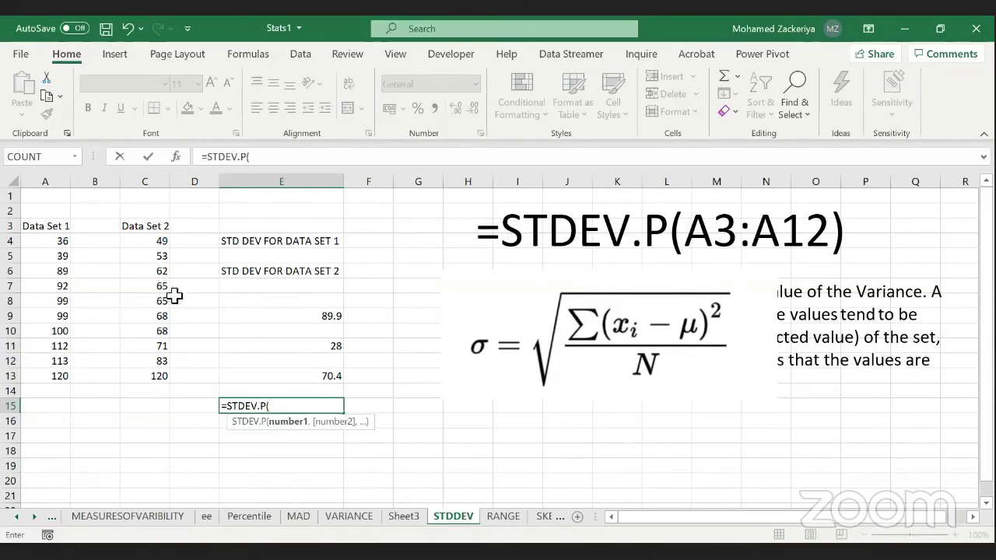
{"action": "left_click", "coordinate": [155, 243]}
{"action": "left_click_drag", "start_coordinate": [158, 249], "coordinate": [143, 373]}
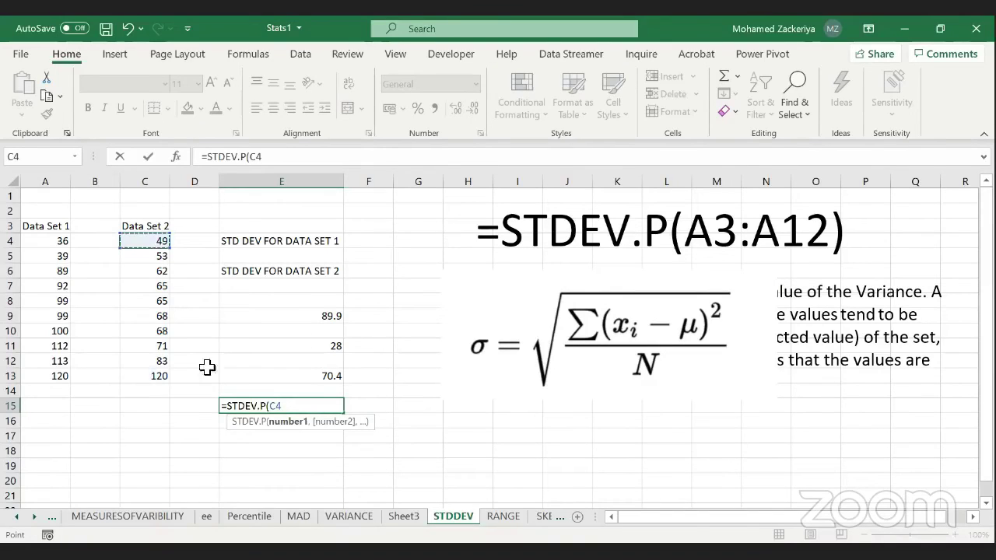
{"action": "key", "text": "Return"}
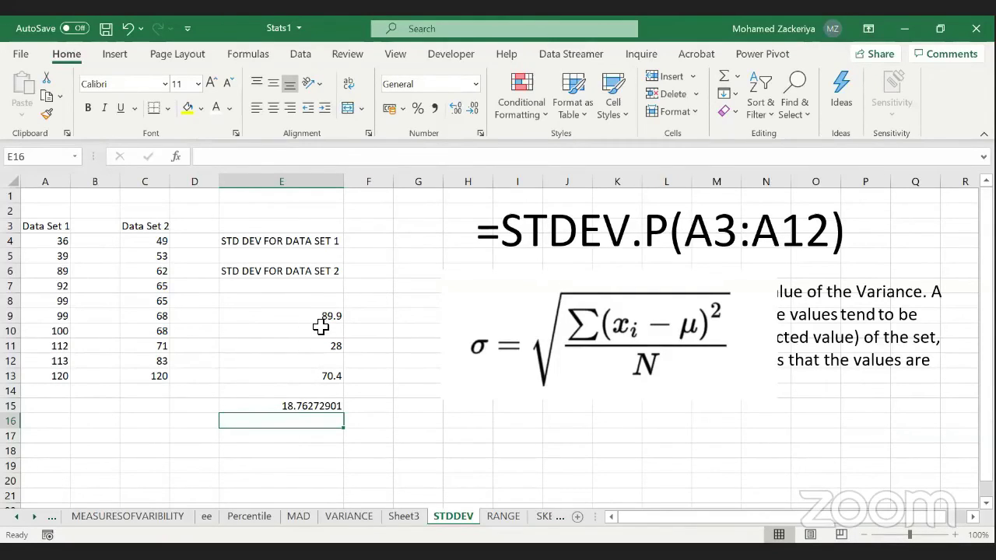
Step: Compare the standard deviations of the two data sets in cells E11 and E15
{"action": "left_click", "coordinate": [316, 347]}
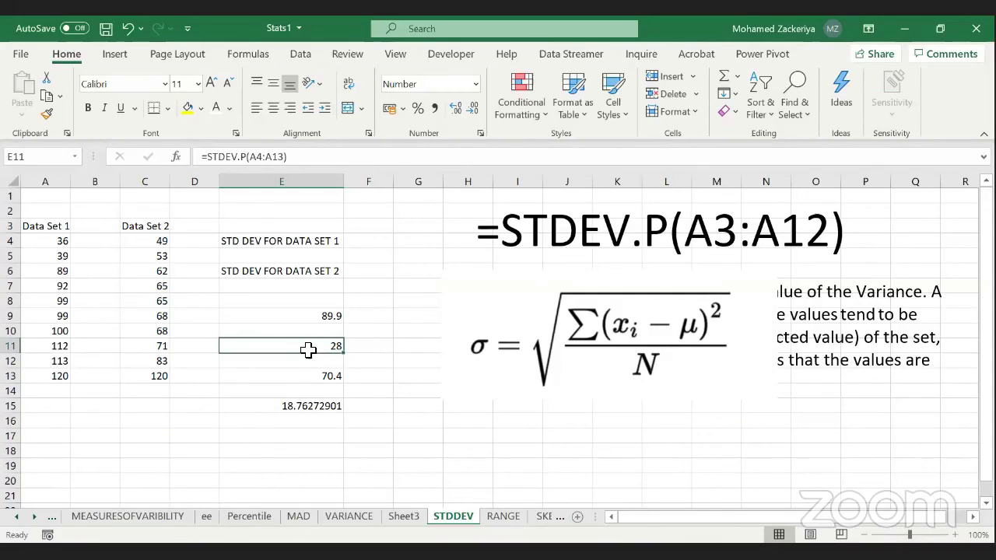
{"action": "left_click", "coordinate": [316, 402]}
{"action": "left_click", "coordinate": [319, 351]}
{"action": "left_click", "coordinate": [316, 405]}
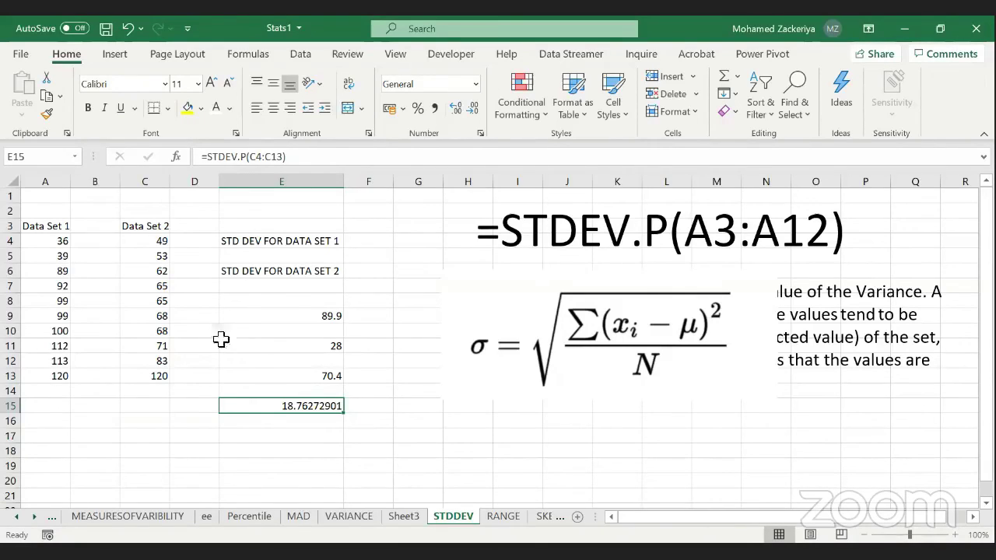
Step: Enable the Analysis ToolPak and Analysis ToolPak - VBA add-ins and check that the Data Analysis command is available
{"action": "left_click", "coordinate": [21, 55]}
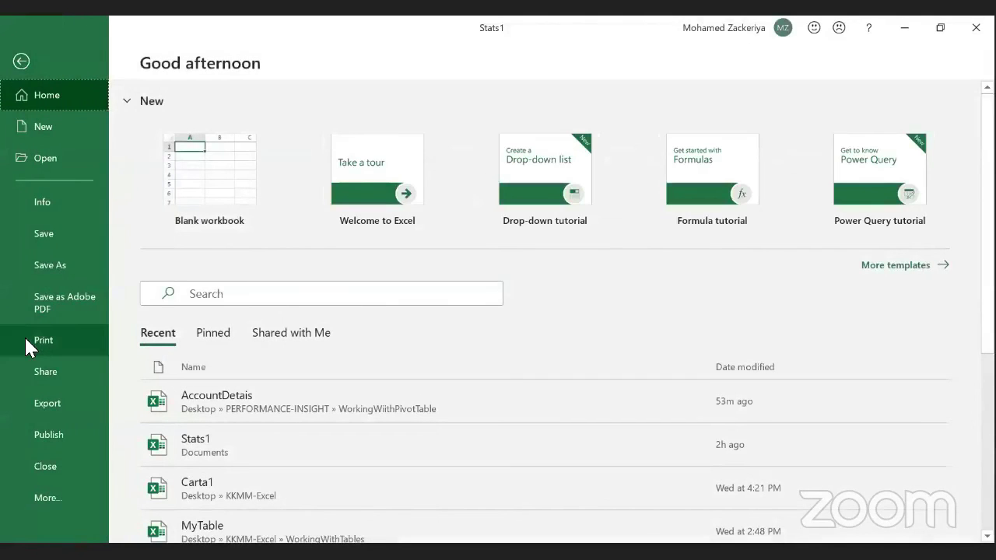
{"action": "left_click", "coordinate": [65, 493]}
{"action": "left_click", "coordinate": [153, 507]}
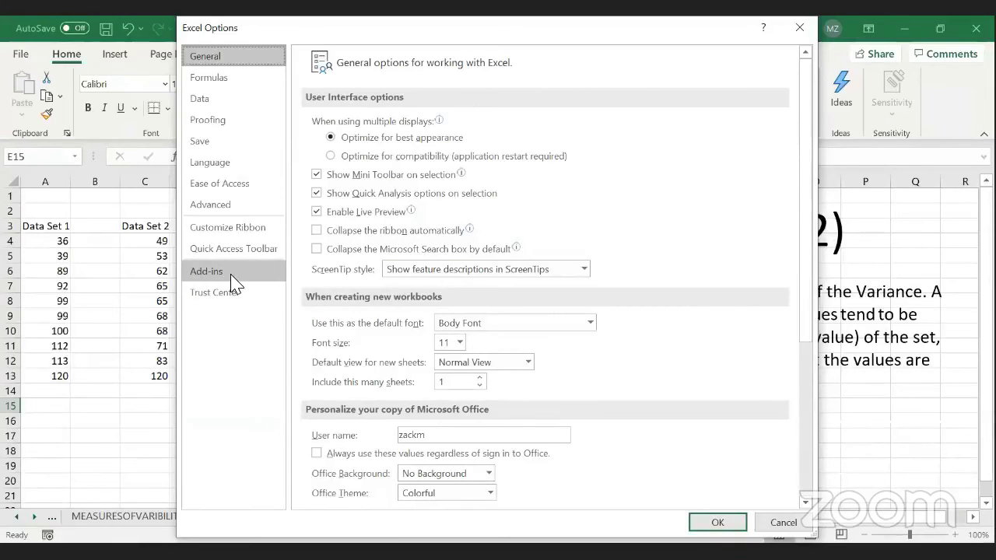
{"action": "left_click", "coordinate": [233, 282]}
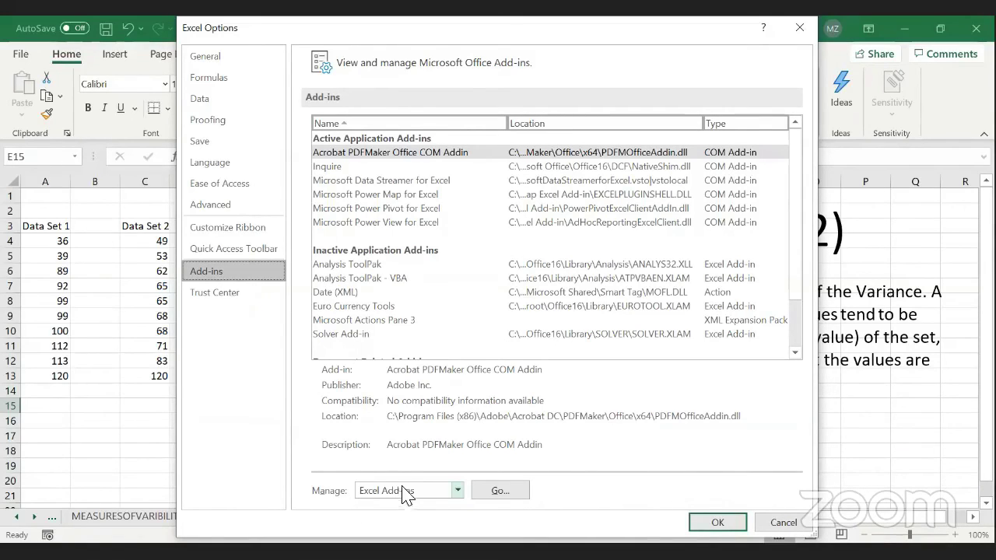
{"action": "left_click", "coordinate": [498, 493]}
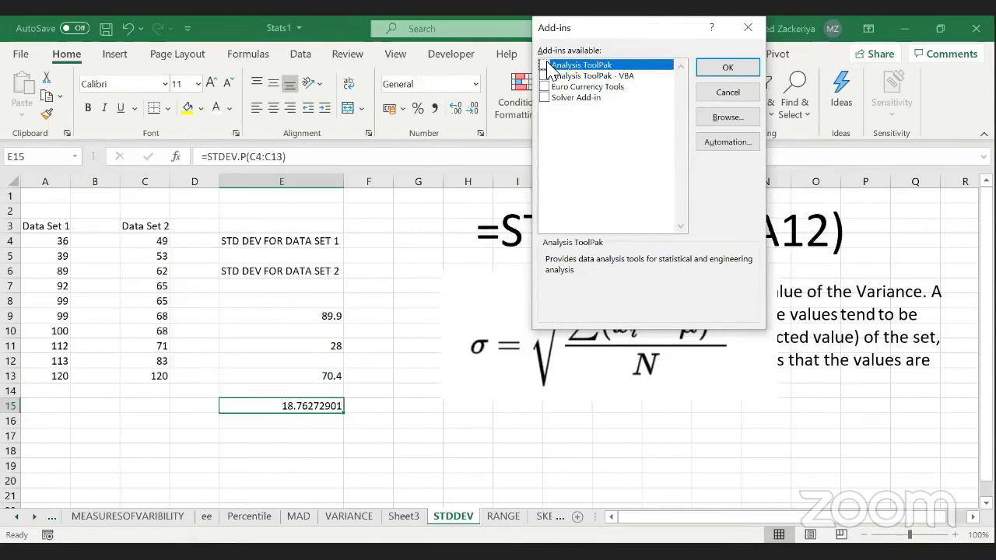
{"action": "left_click", "coordinate": [546, 65]}
{"action": "left_click", "coordinate": [544, 75]}
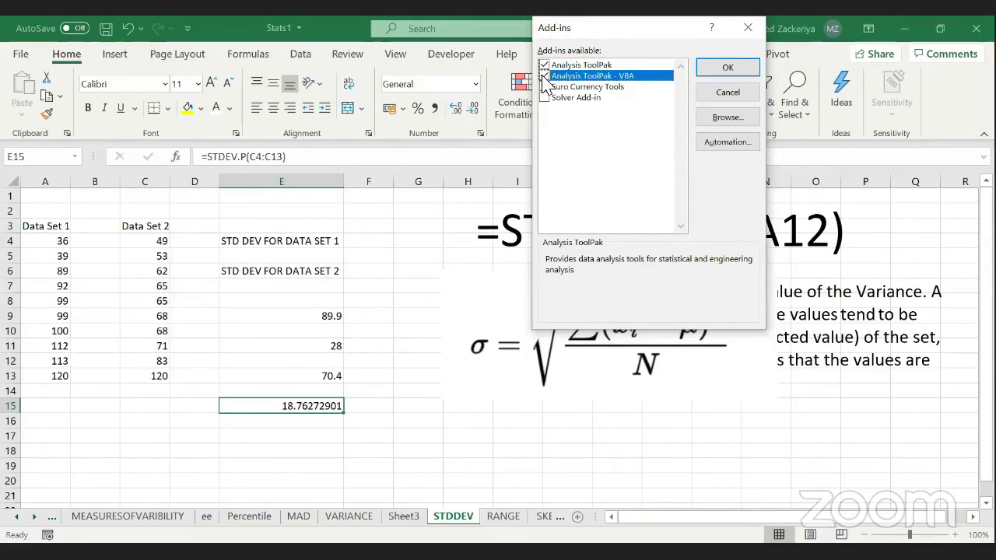
{"action": "left_click", "coordinate": [713, 70]}
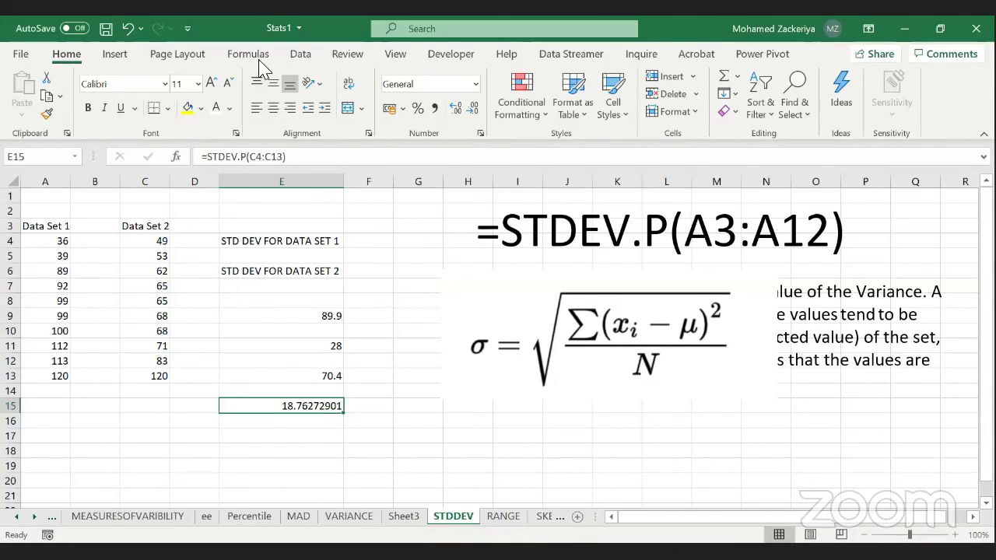
{"action": "left_click", "coordinate": [300, 54]}
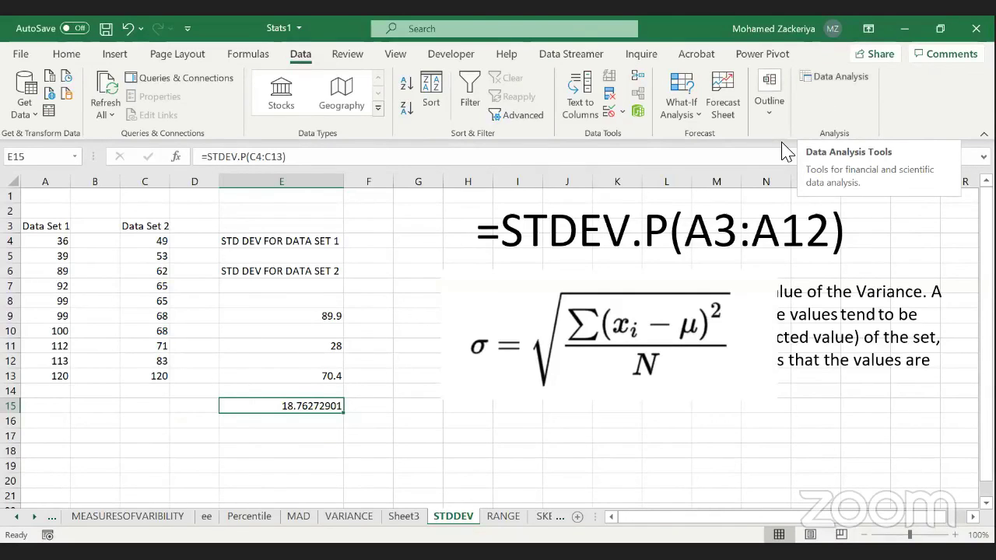
Step: Switch to Sheet3 and look over its account records, including the amounts in column C
{"action": "left_click_drag", "start_coordinate": [537, 498], "coordinate": [549, 529]}
{"action": "left_click", "coordinate": [547, 522]}
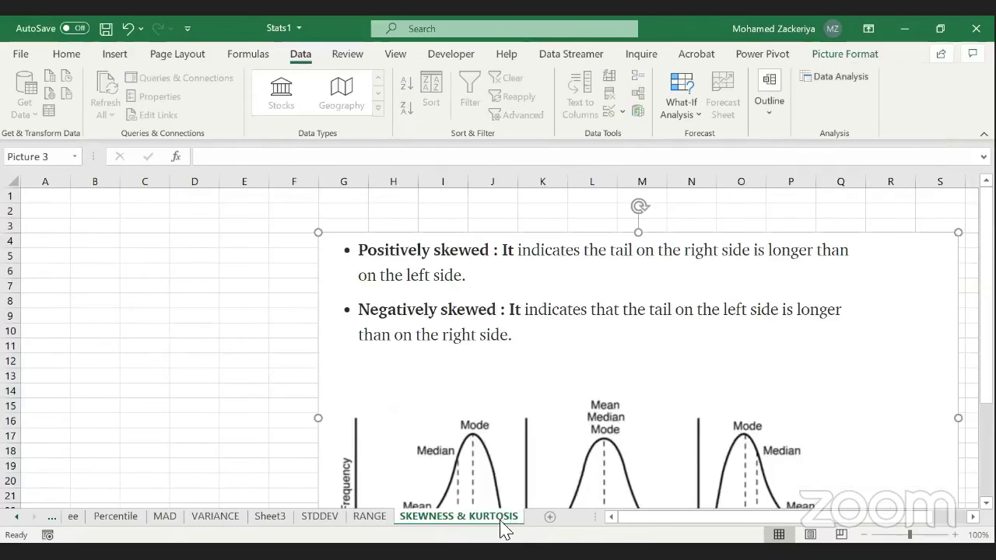
{"action": "left_click", "coordinate": [370, 516]}
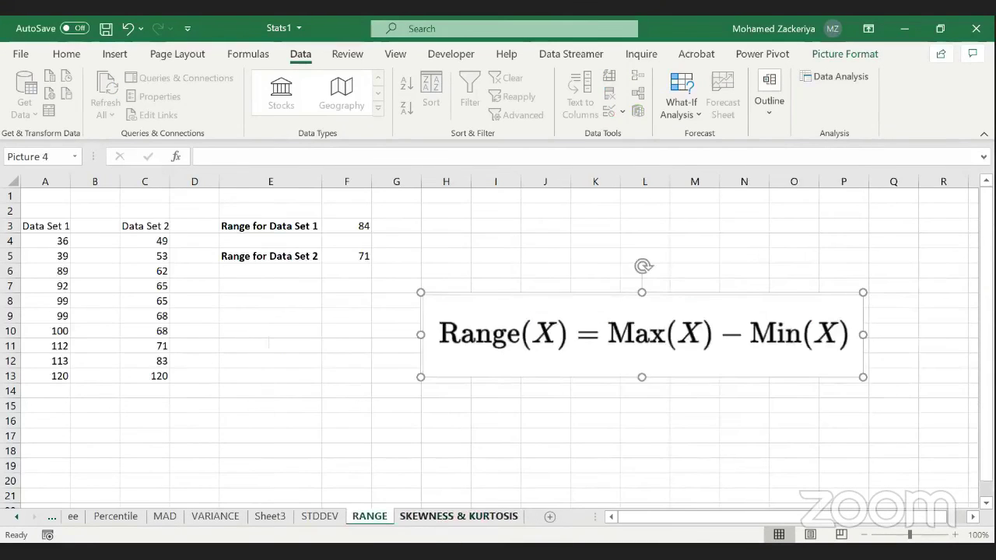
{"action": "left_click", "coordinate": [486, 521]}
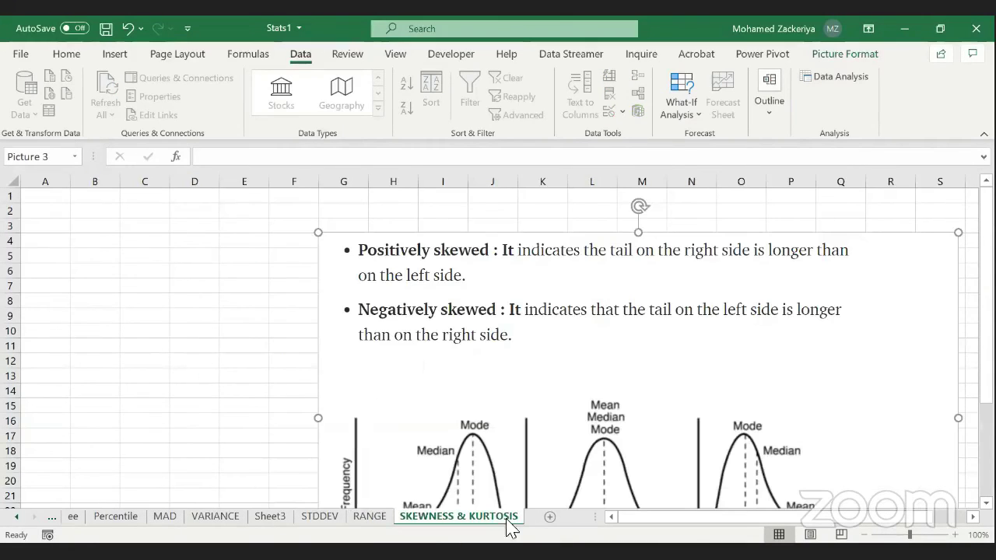
{"action": "left_click", "coordinate": [271, 517]}
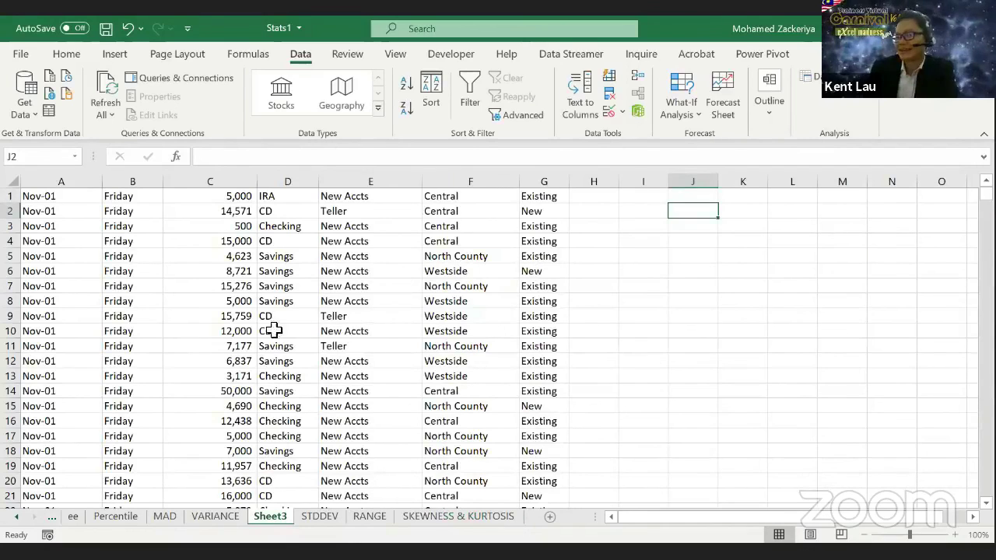
{"action": "left_click", "coordinate": [230, 241]}
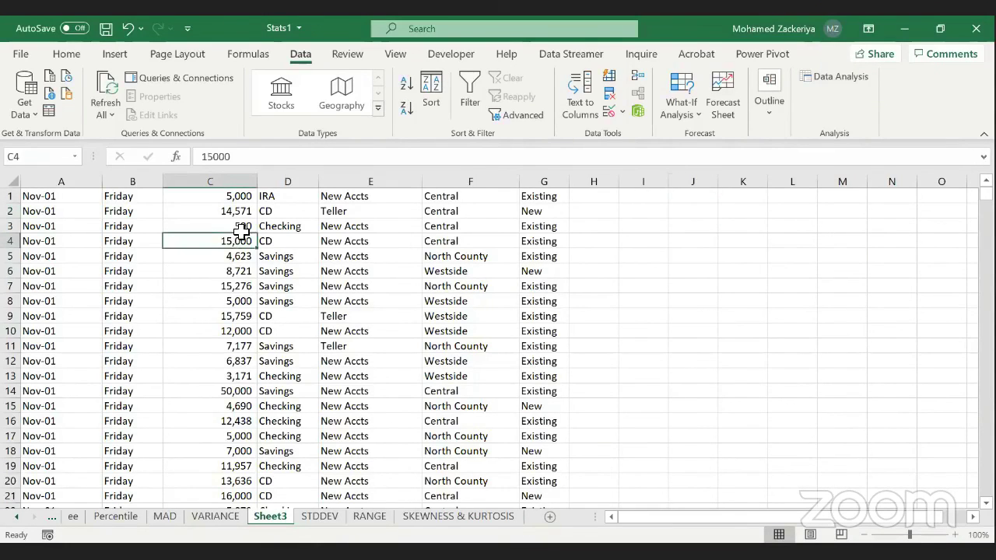
{"action": "left_click", "coordinate": [232, 201]}
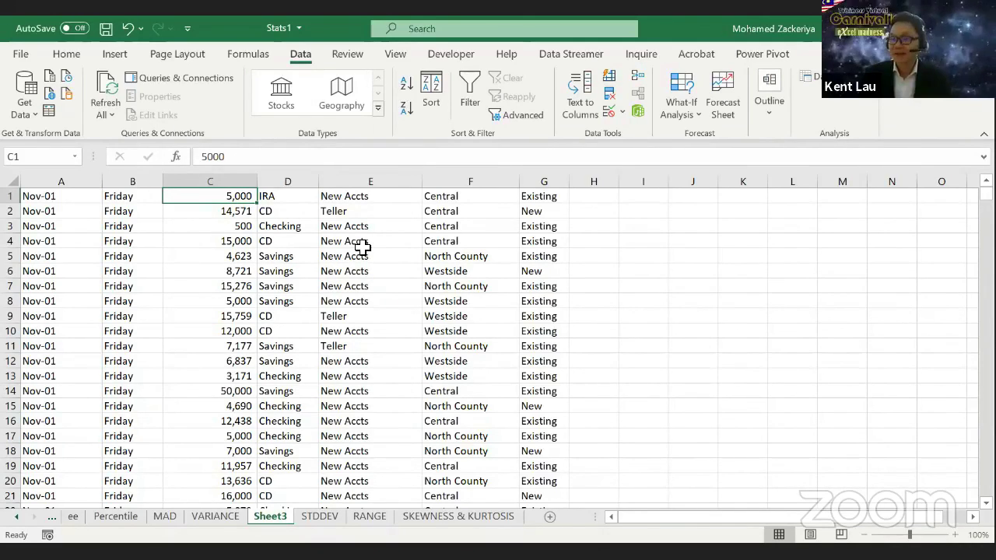
{"action": "left_click", "coordinate": [330, 242]}
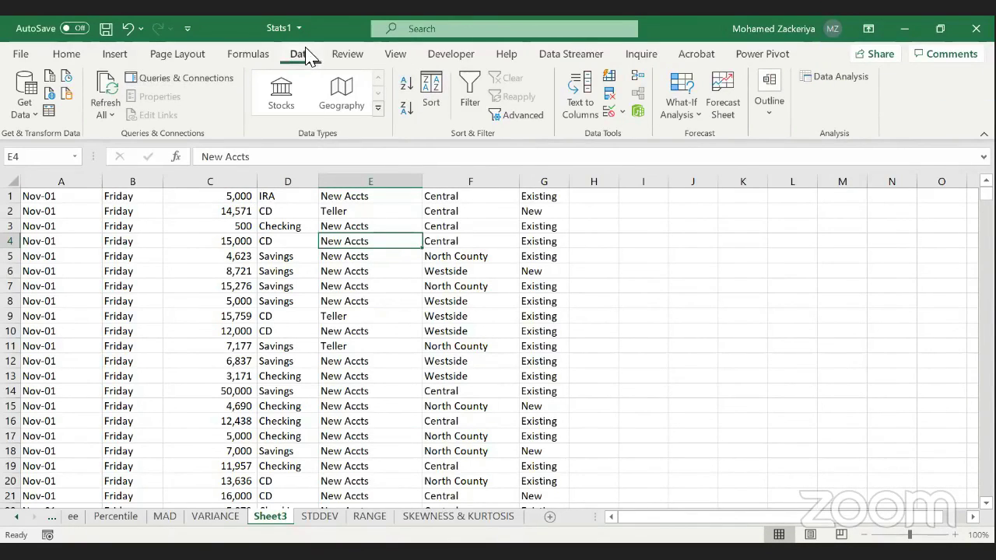
Step: Start the Descriptive Statistics tool from Data Analysis and move its dialog clear of column C
{"action": "left_click", "coordinate": [843, 81]}
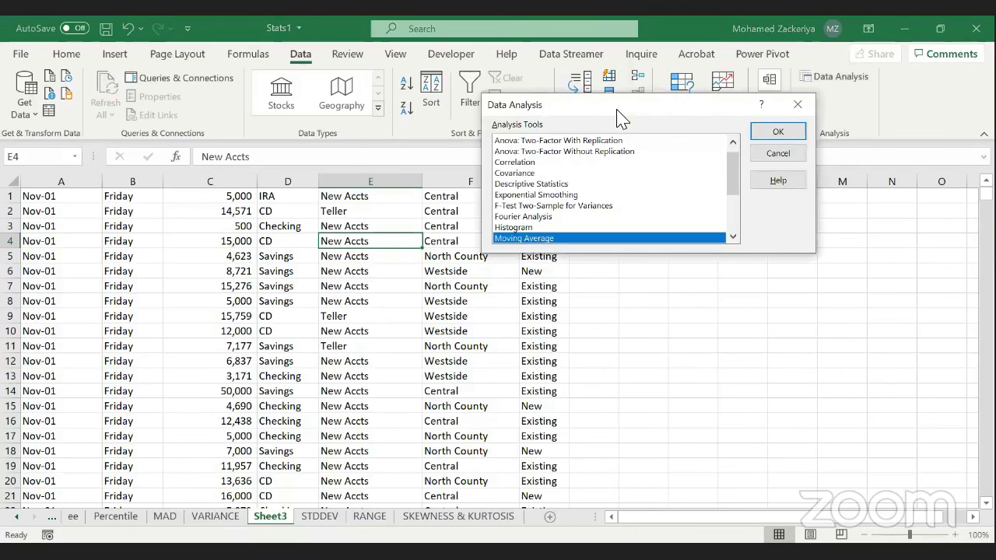
{"action": "left_click_drag", "start_coordinate": [620, 117], "coordinate": [442, 132]}
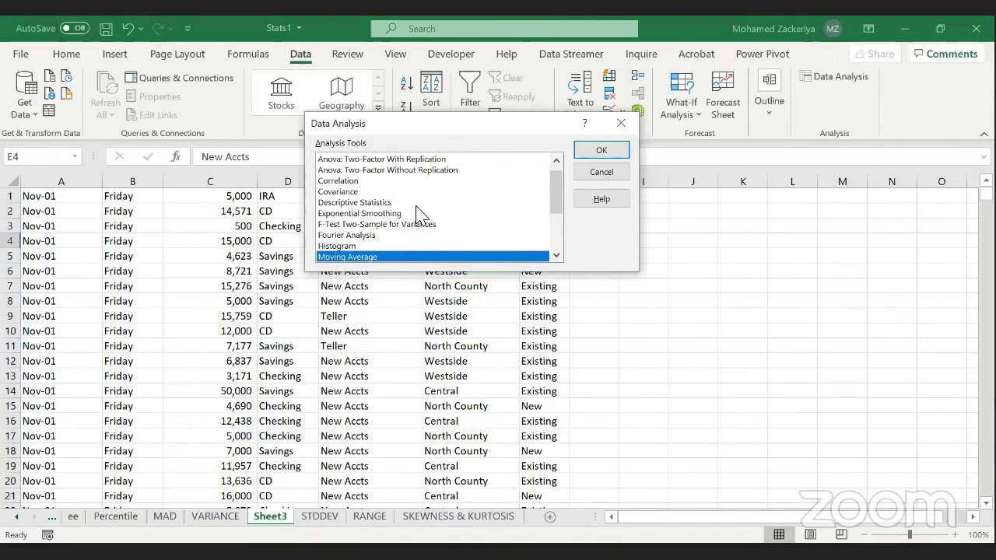
{"action": "left_click", "coordinate": [367, 203]}
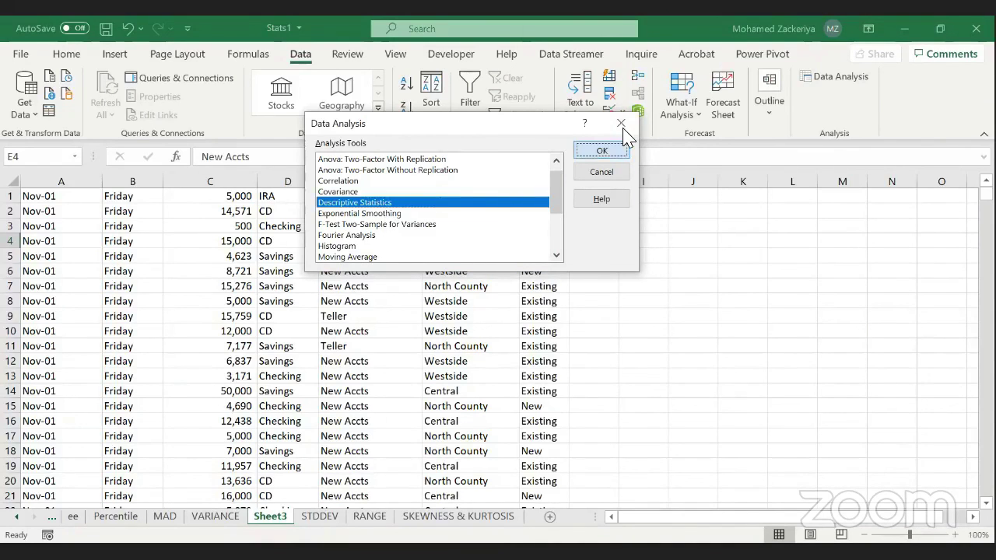
{"action": "key", "text": "Return"}
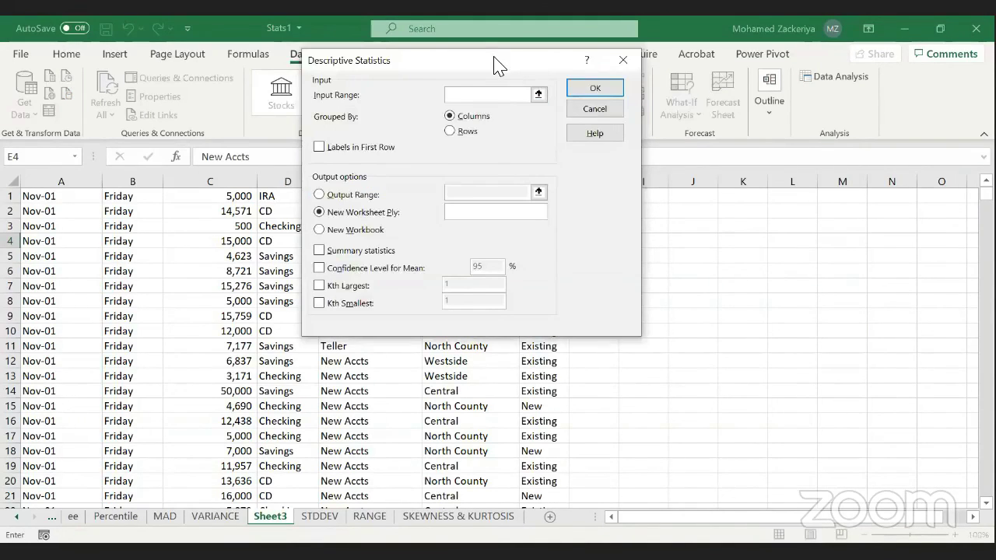
{"action": "left_click_drag", "start_coordinate": [499, 66], "coordinate": [634, 75]}
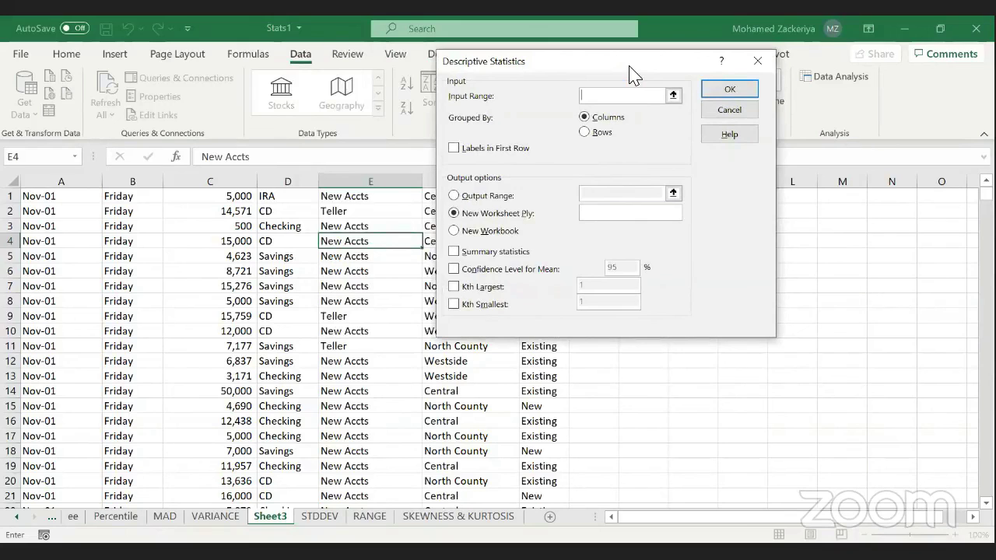
Step: Set the Descriptive Statistics input range to the column C amounts, $C$1:$C$712
{"action": "left_click", "coordinate": [674, 95]}
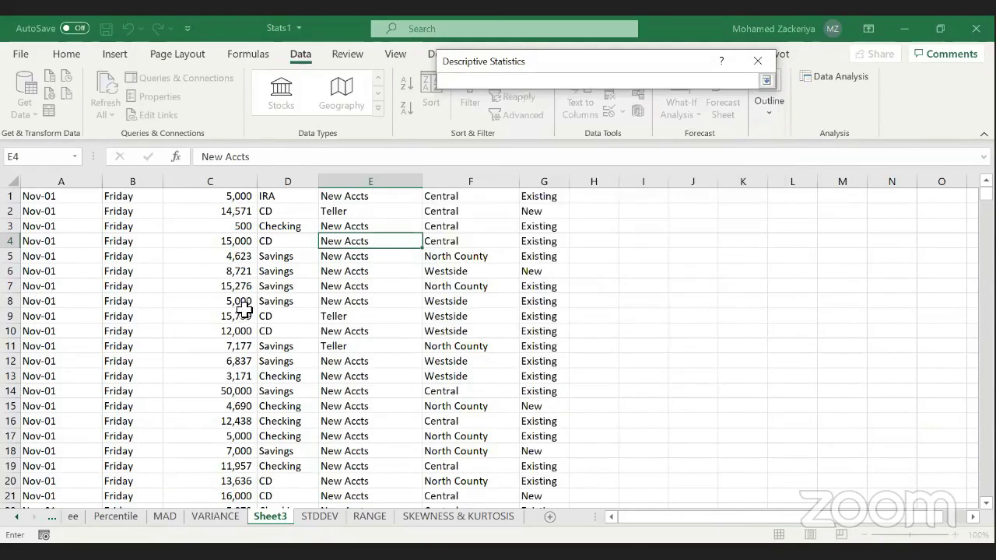
{"action": "left_click", "coordinate": [235, 199]}
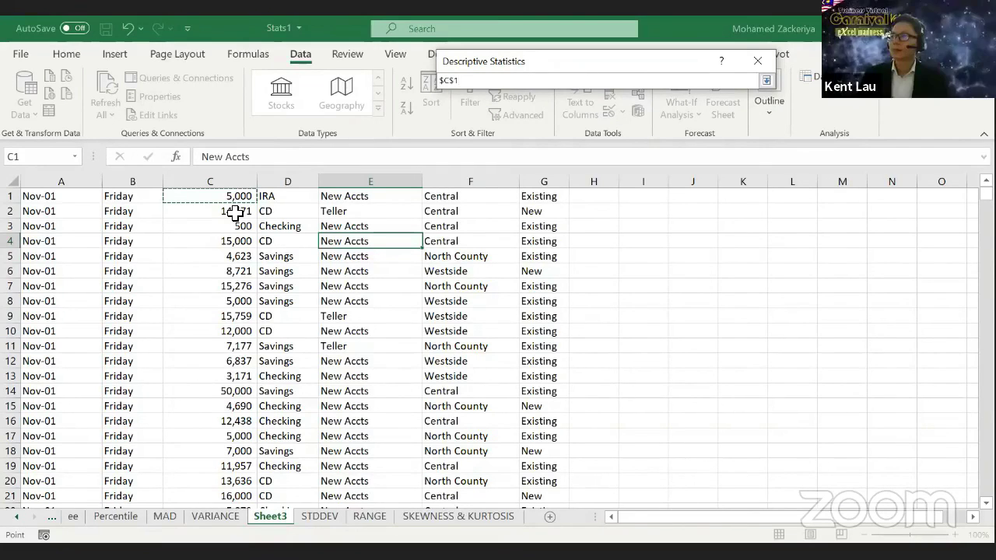
{"action": "key", "text": "ctrl+shift+Down"}
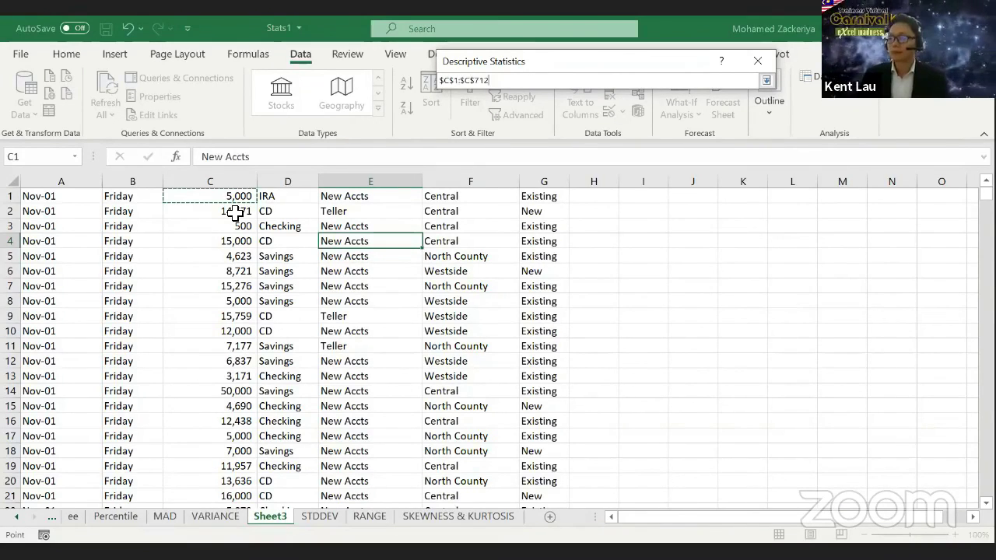
{"action": "left_click", "coordinate": [768, 82]}
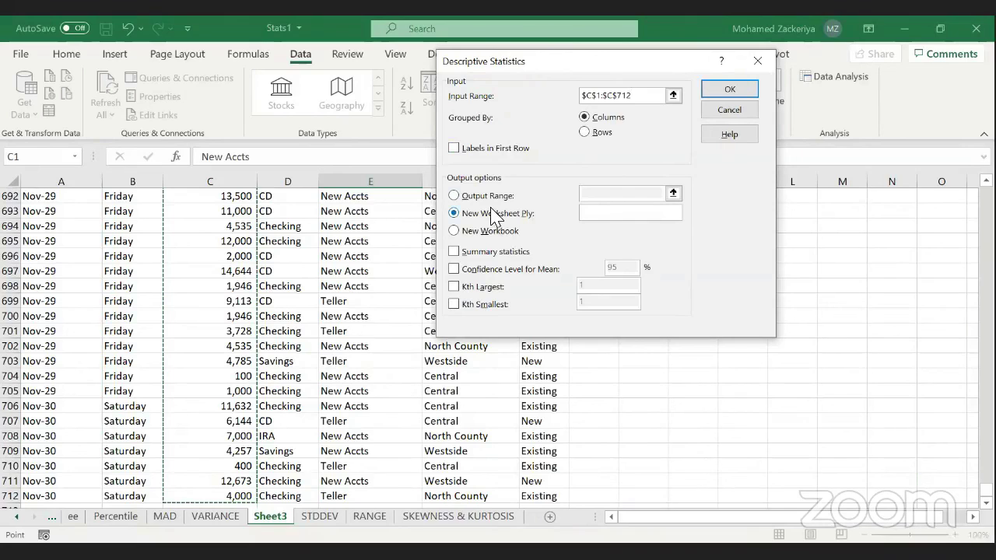
Step: Include summary statistics, the 95% confidence level for the mean, Kth largest 1 and Kth smallest 1, and run the analysis to a new worksheet
{"action": "left_click", "coordinate": [454, 252]}
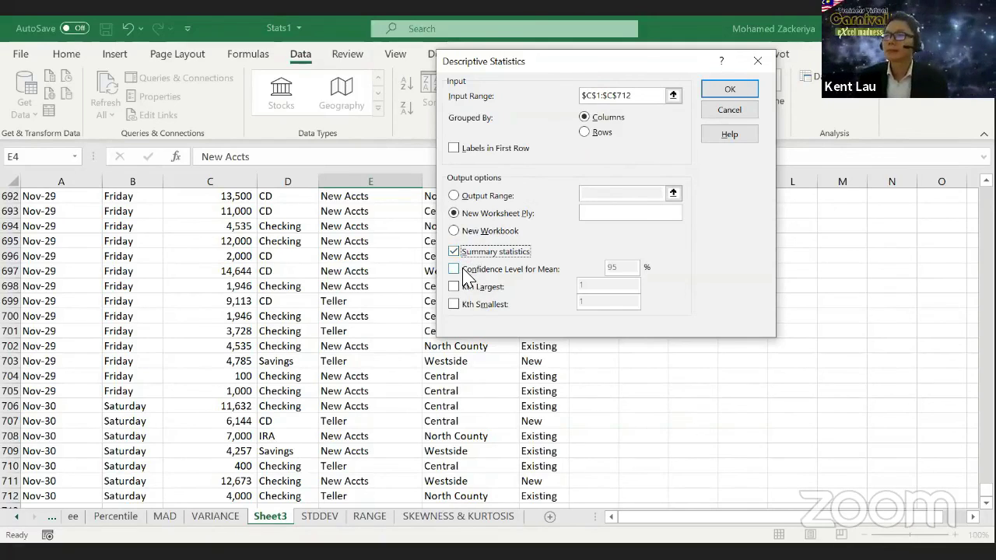
{"action": "left_click", "coordinate": [466, 274]}
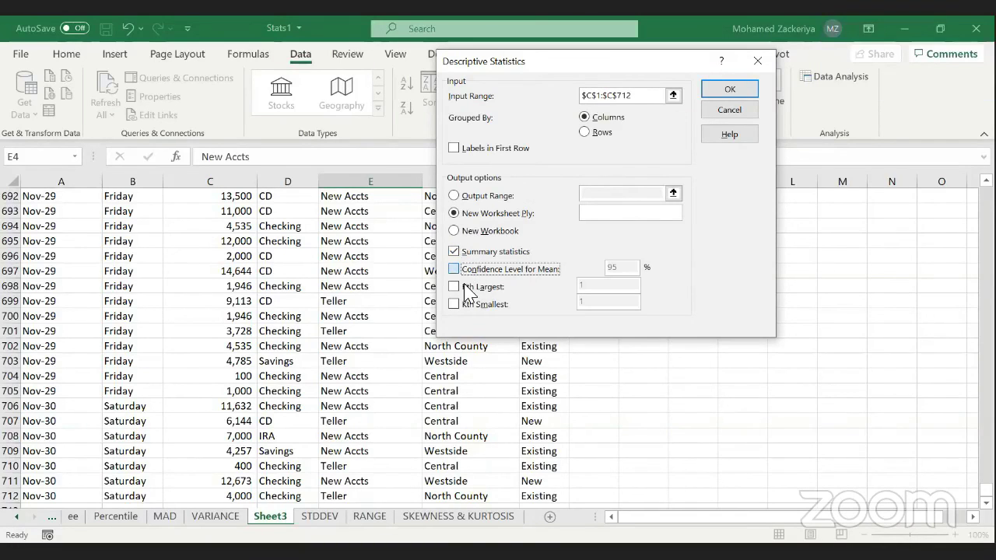
{"action": "left_click", "coordinate": [456, 282]}
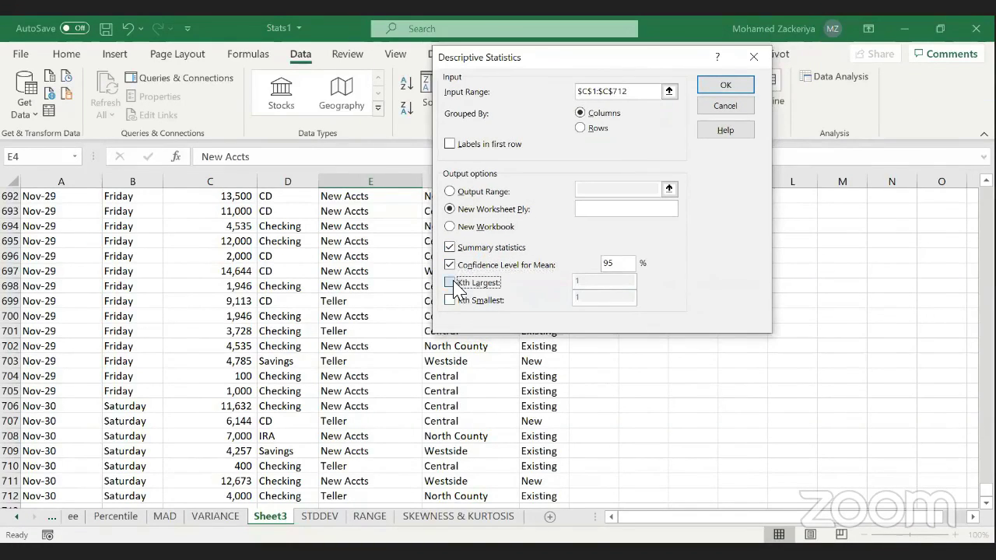
{"action": "left_click", "coordinate": [454, 300]}
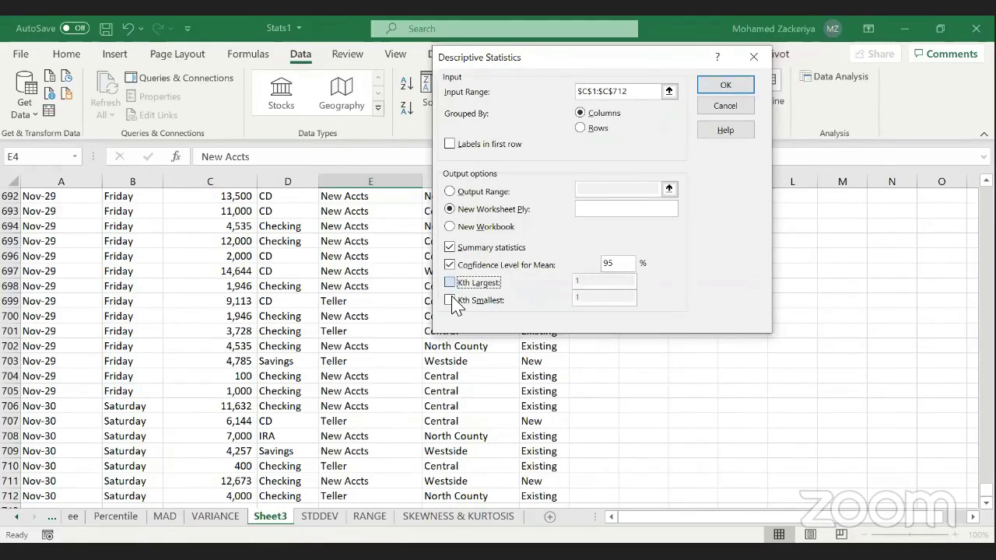
{"action": "left_click", "coordinate": [733, 77]}
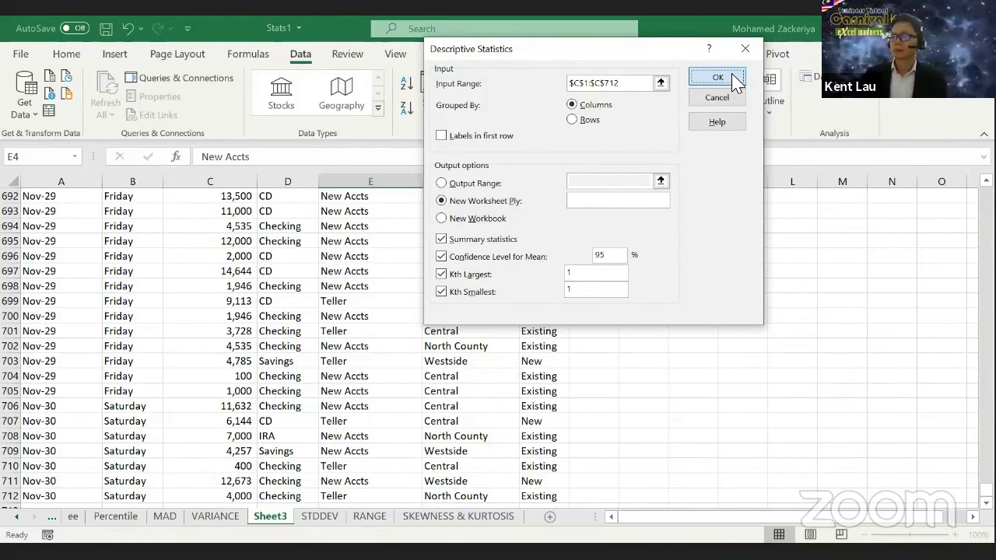
Step: Generate the descriptive statistics report on a new worksheet and auto-fit columns A and B to their contents
{"action": "left_click", "coordinate": [735, 78]}
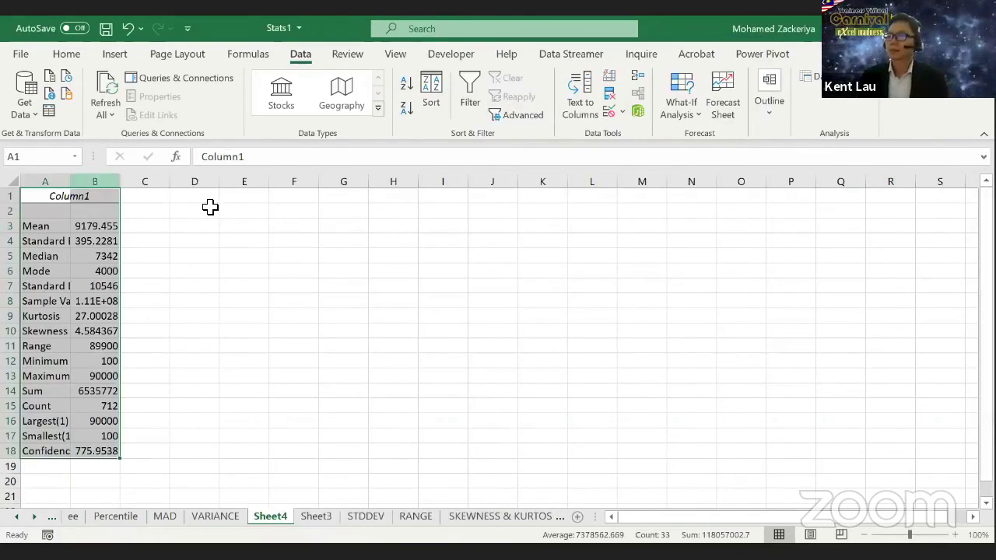
{"action": "key", "text": "alt+h"}
{"action": "key", "text": "o"}
{"action": "key", "text": "i"}
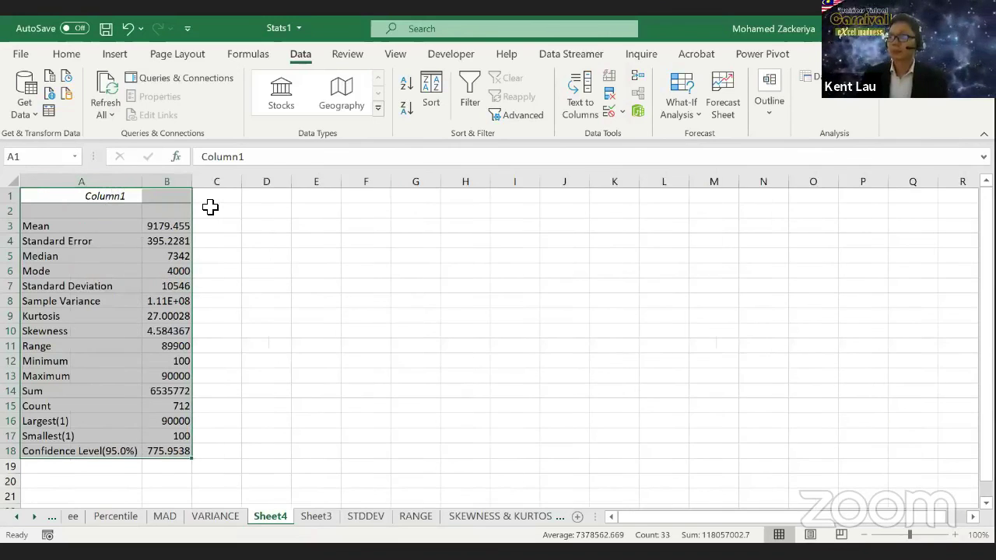
{"action": "key", "text": "alt+h"}
{"action": "key", "text": "o"}
{"action": "key", "text": "i"}
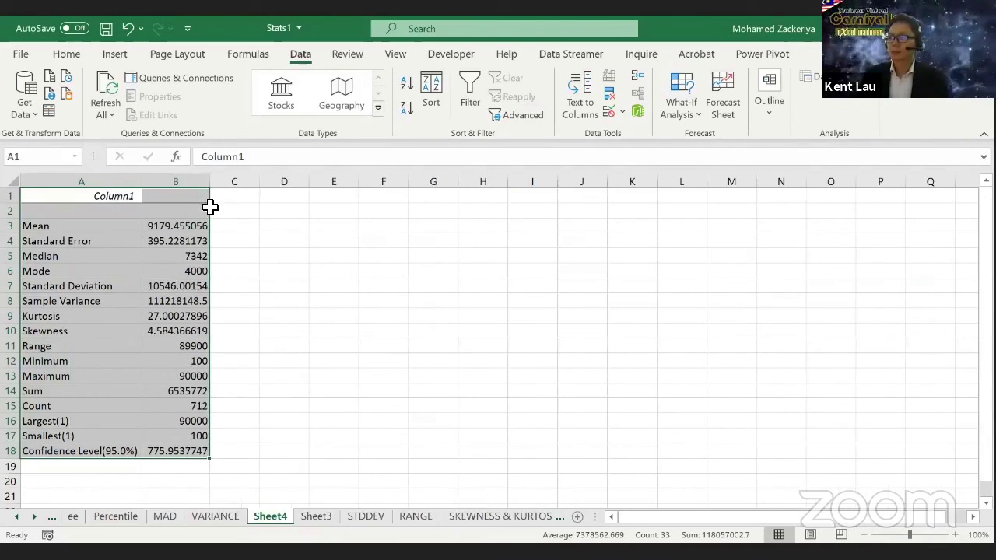
{"action": "left_click", "coordinate": [289, 333]}
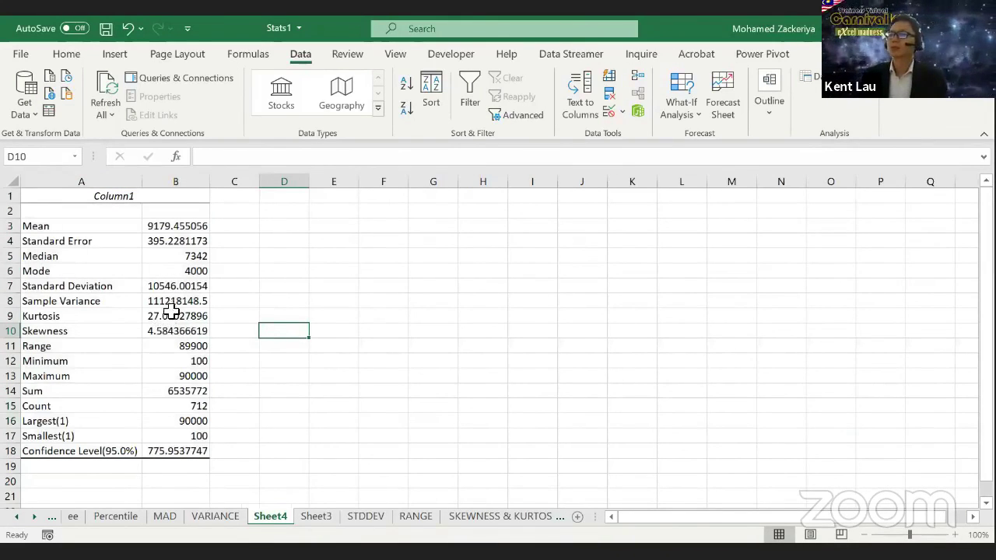
Step: Review the report's Mean, Standard Error, Median and Mode entries one after another in column A
{"action": "left_click", "coordinate": [71, 226]}
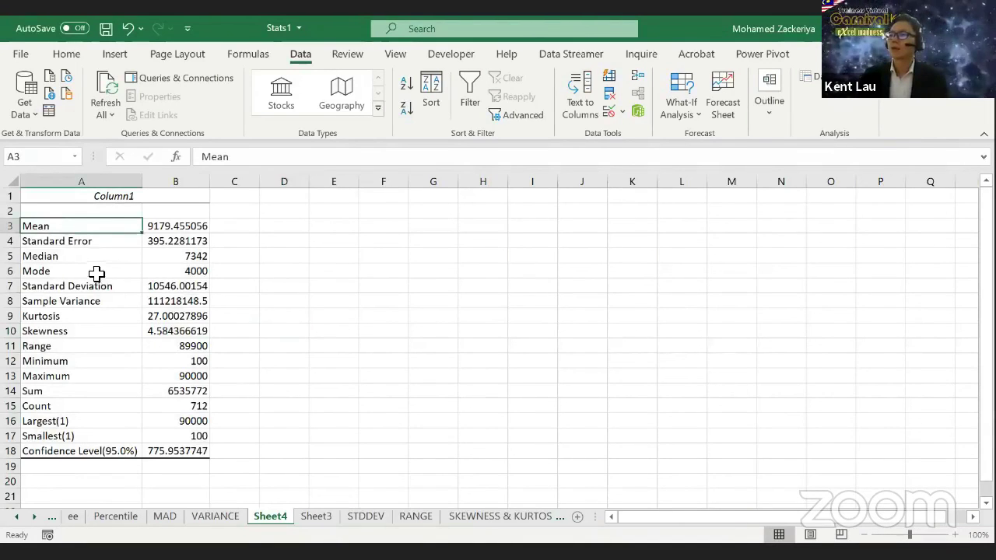
{"action": "left_click", "coordinate": [91, 246]}
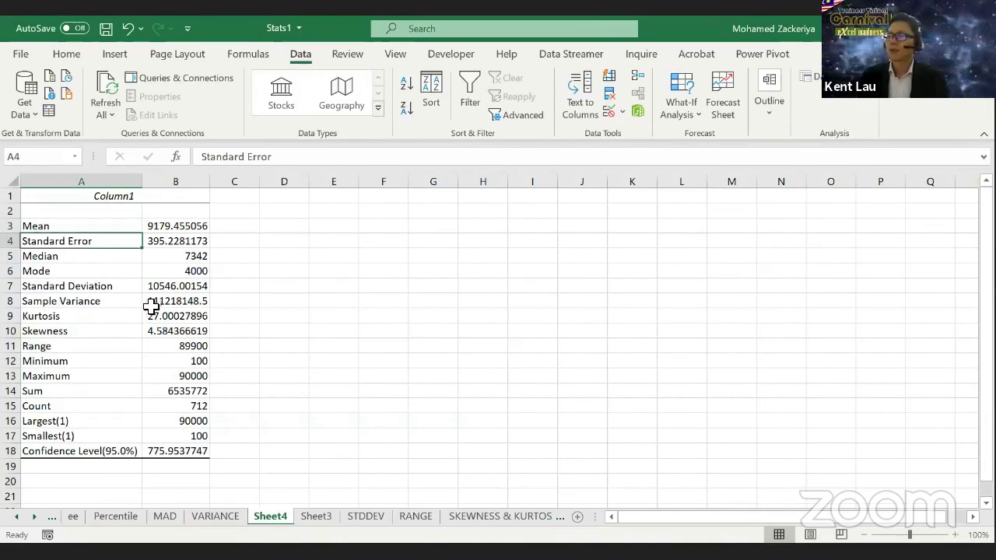
{"action": "left_click", "coordinate": [90, 261]}
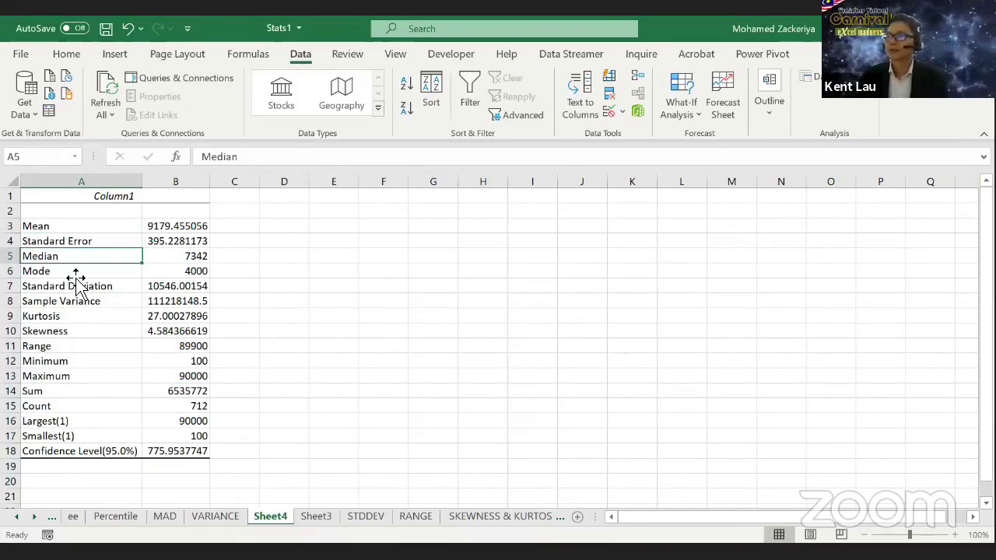
{"action": "left_click", "coordinate": [75, 274]}
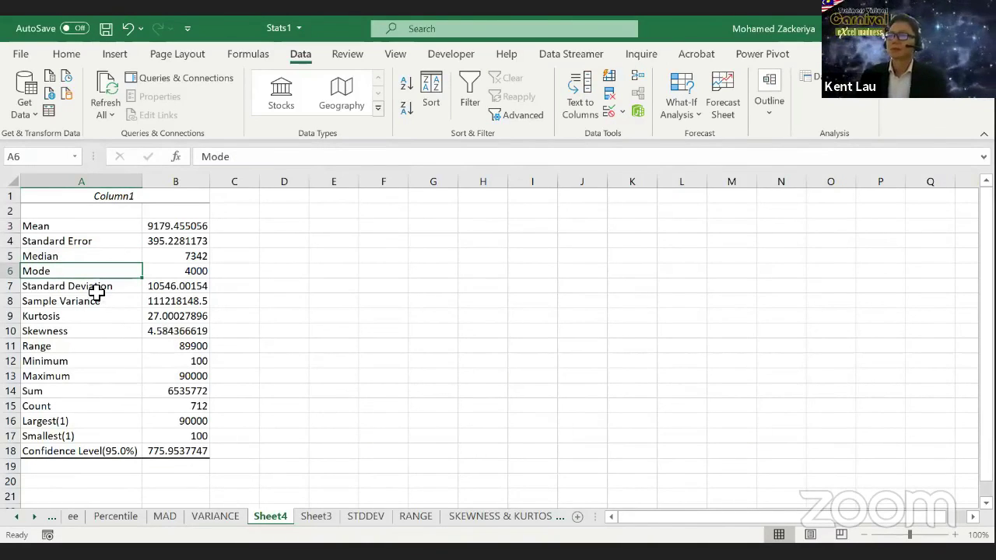